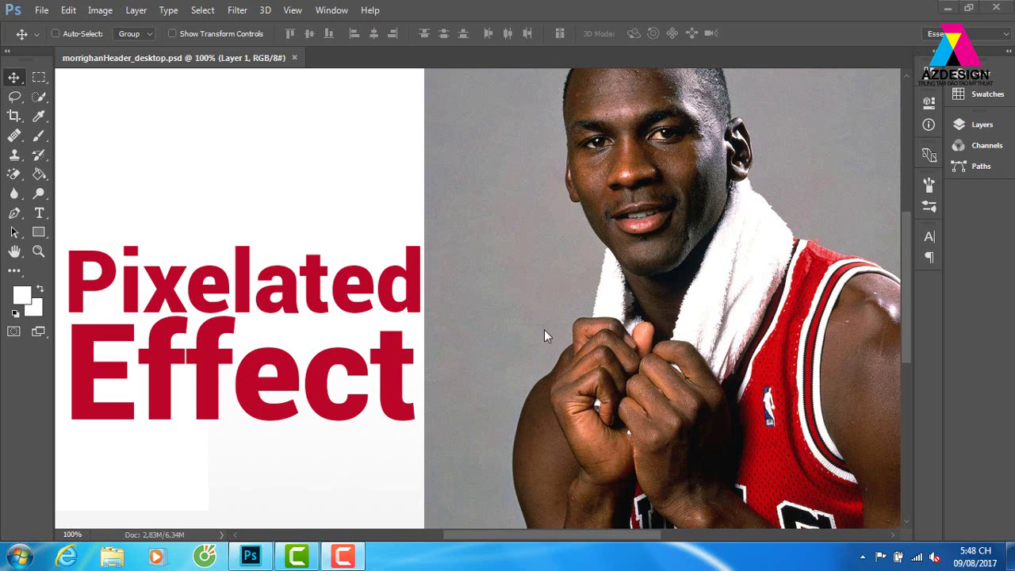
# Show the Layers panel from the Window menu.
pyautogui.moveTo(507, 412); pyautogui.dragTo(479, 388)
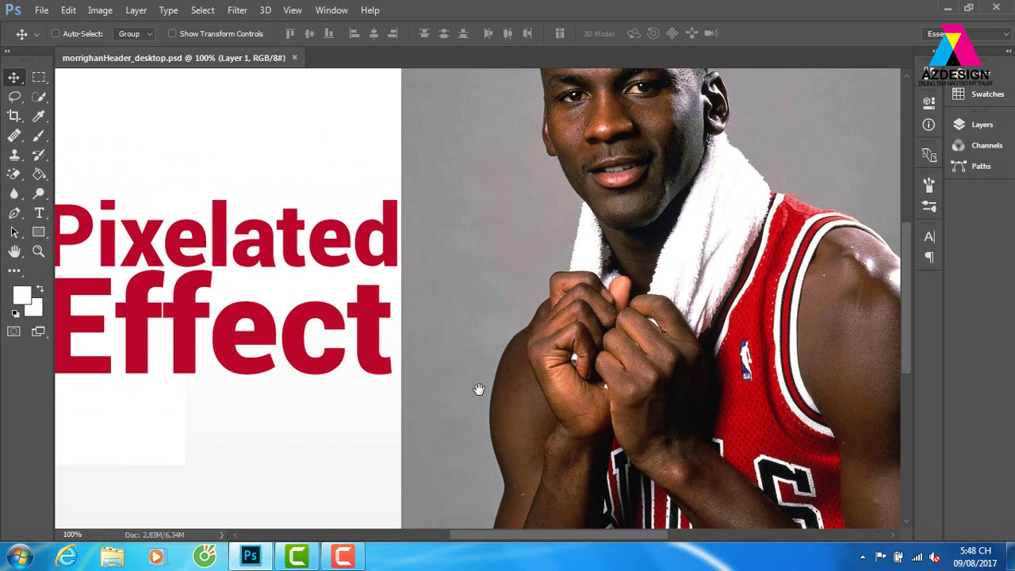
pyautogui.click(331, 10)
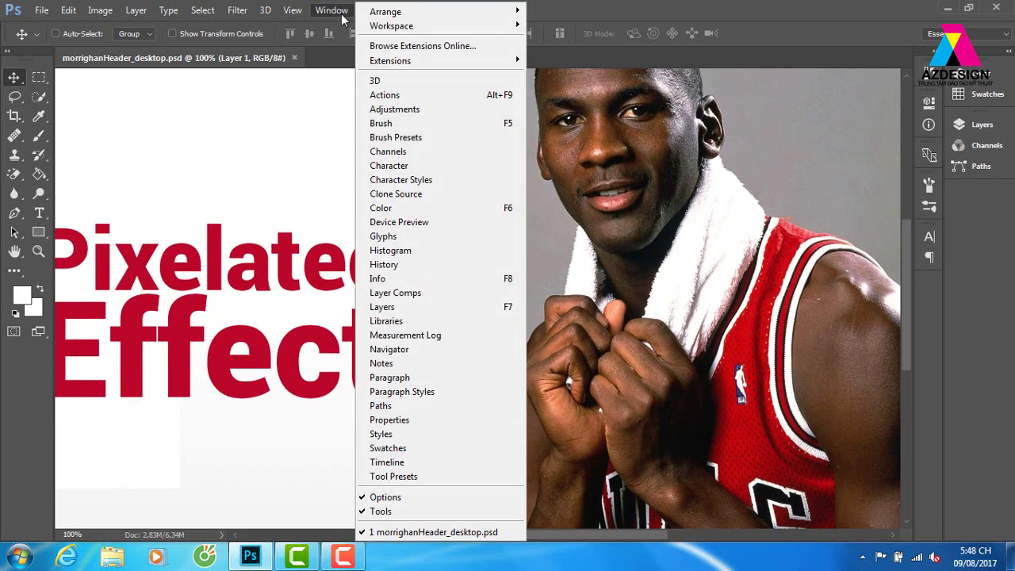
pyautogui.click(446, 308)
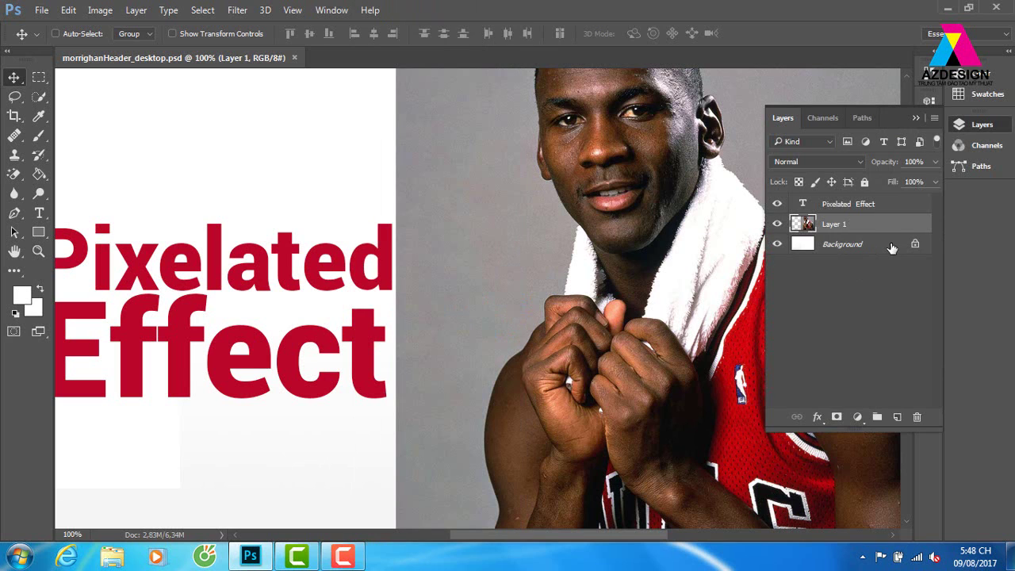
# Convert the locked Background into editable Layer 0, then zoom in on the player's arm.
pyautogui.doubleClick(900, 248)
pyautogui.click(639, 179)
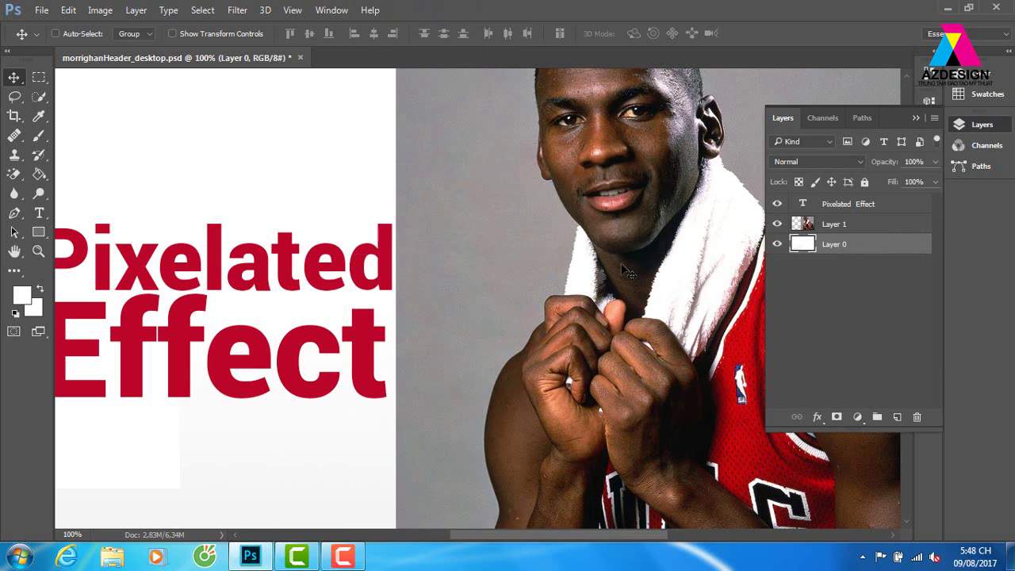
pyautogui.scroll(-3, 512, 388)
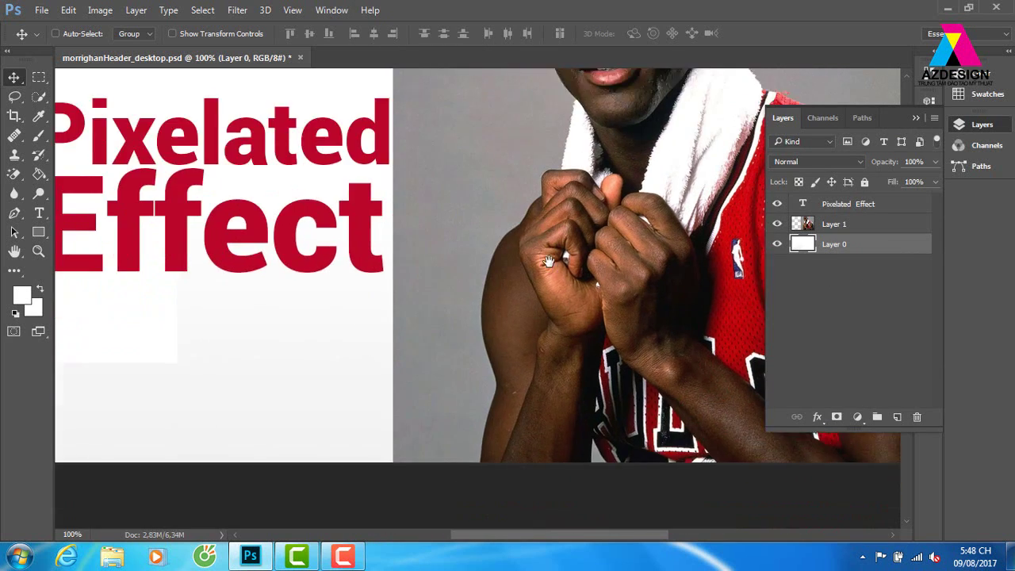
pyautogui.scroll(-1, 512, 387)
pyautogui.scroll(2, 497, 409)
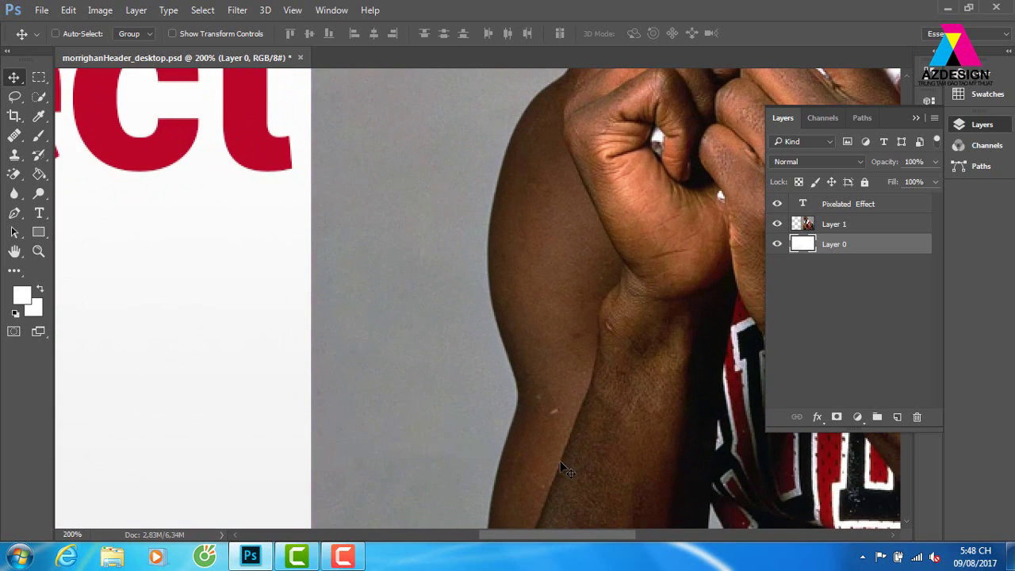
pyautogui.moveTo(559, 461); pyautogui.dragTo(522, 322)
# Start a Pen path at the arm's bottom edge and trace up the arm to the shoulder.
pyautogui.press('p')
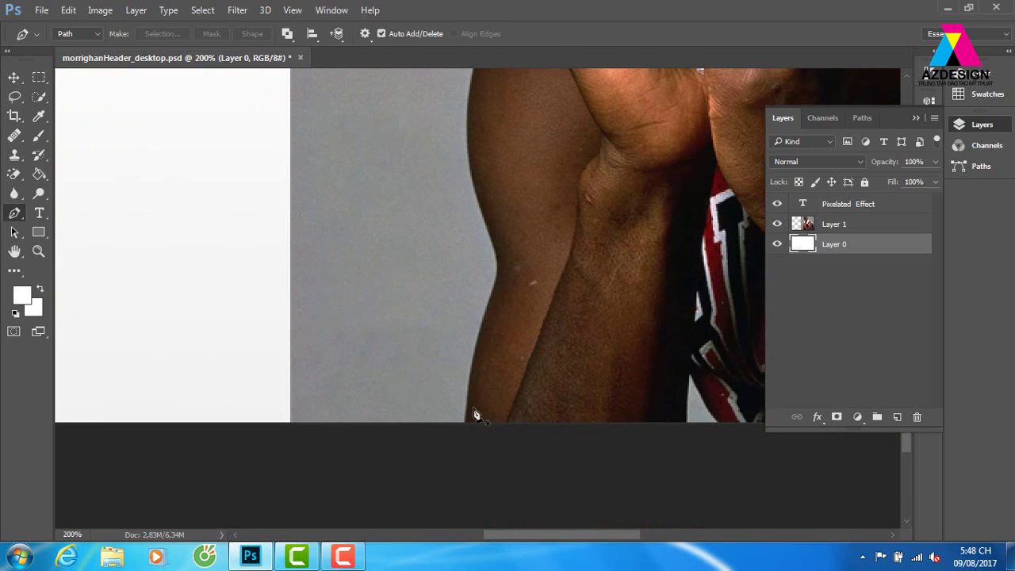
pyautogui.click(467, 421)
pyautogui.moveTo(494, 294); pyautogui.dragTo(513, 258)
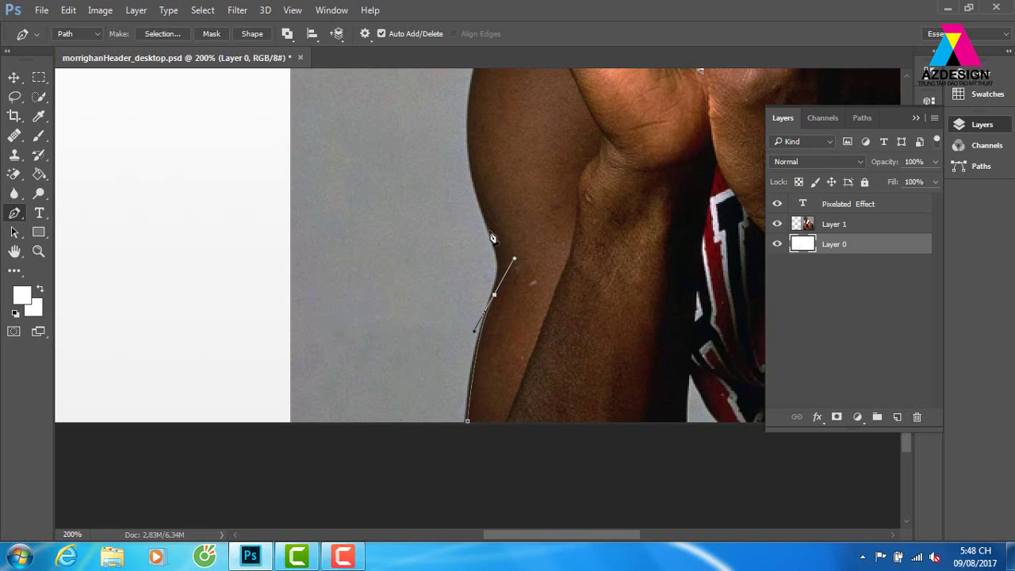
pyautogui.keyDown('alt'); pyautogui.click(494, 294); pyautogui.keyUp('alt')
pyautogui.click(492, 243)
pyautogui.moveTo(487, 222); pyautogui.dragTo(474, 216)
pyautogui.scroll(5, 489, 254)
pyautogui.moveTo(483, 261); pyautogui.dragTo(540, 151)
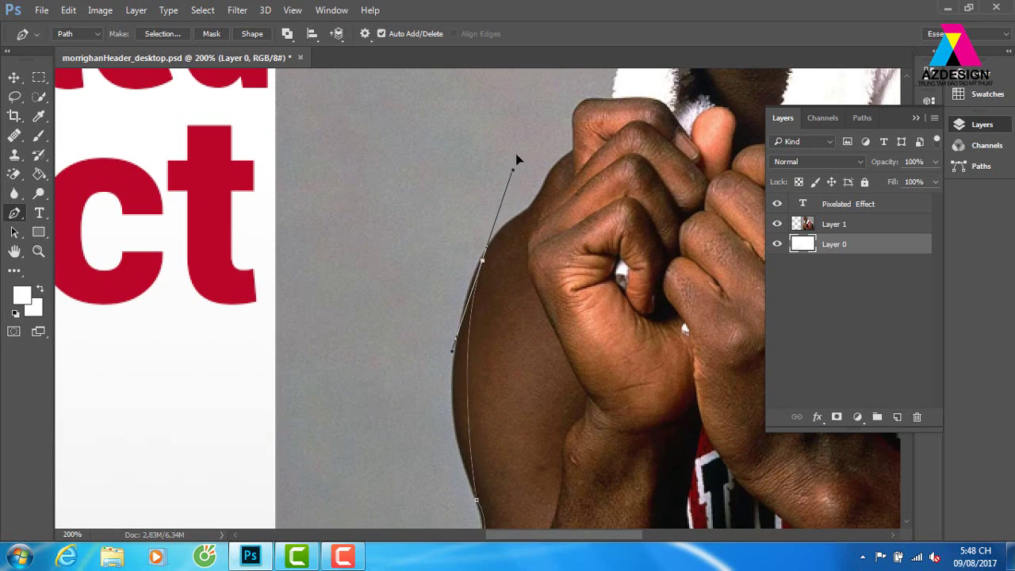
pyautogui.keyDown('alt'); pyautogui.click(482, 261); pyautogui.keyUp('alt')
pyautogui.scroll(3, 523, 302)
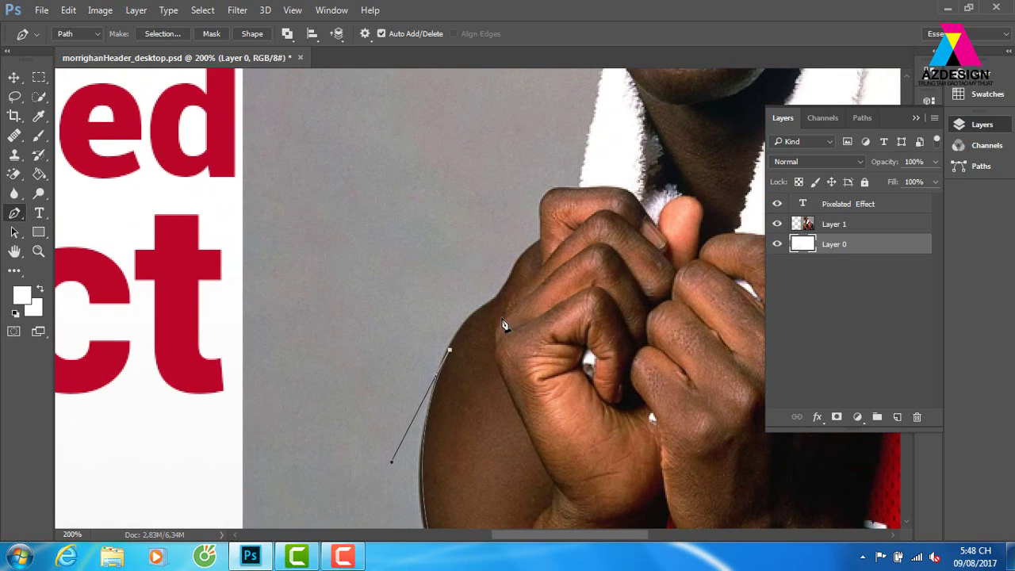
pyautogui.moveTo(495, 302); pyautogui.dragTo(531, 291)
pyautogui.keyDown('alt'); pyautogui.click(496, 302); pyautogui.keyUp('alt')
# Continue the path around the fist and knuckles, along the towel edge, to the jaw.
pyautogui.moveTo(514, 274); pyautogui.dragTo(515, 268)
pyautogui.moveTo(535, 248); pyautogui.dragTo(544, 247)
pyautogui.click(540, 204)
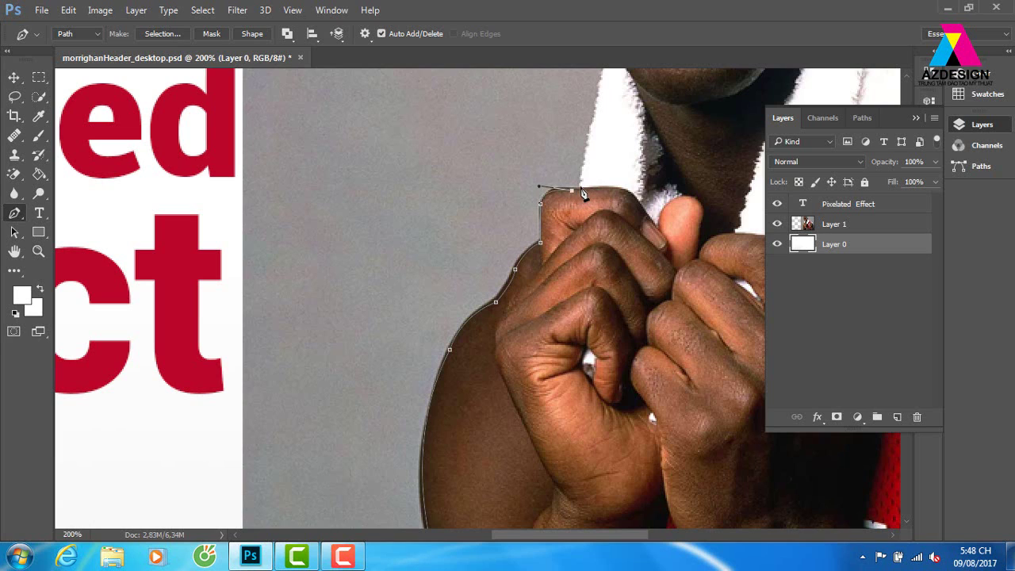
pyautogui.click(581, 189)
pyautogui.moveTo(598, 154); pyautogui.dragTo(536, 338)
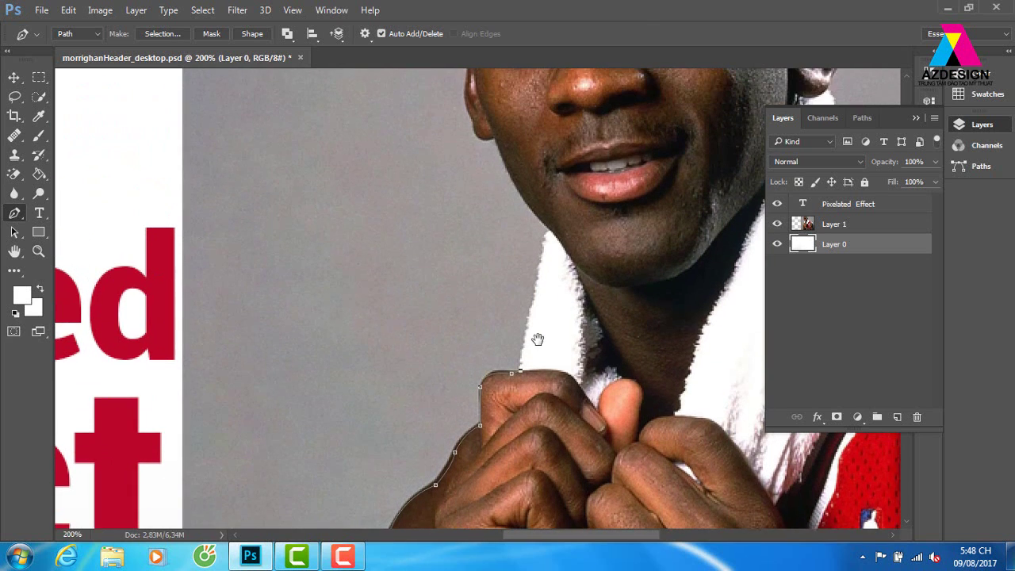
pyautogui.moveTo(568, 232); pyautogui.dragTo(562, 233)
pyautogui.keyDown('alt'); pyautogui.click(550, 234); pyautogui.keyUp('alt')
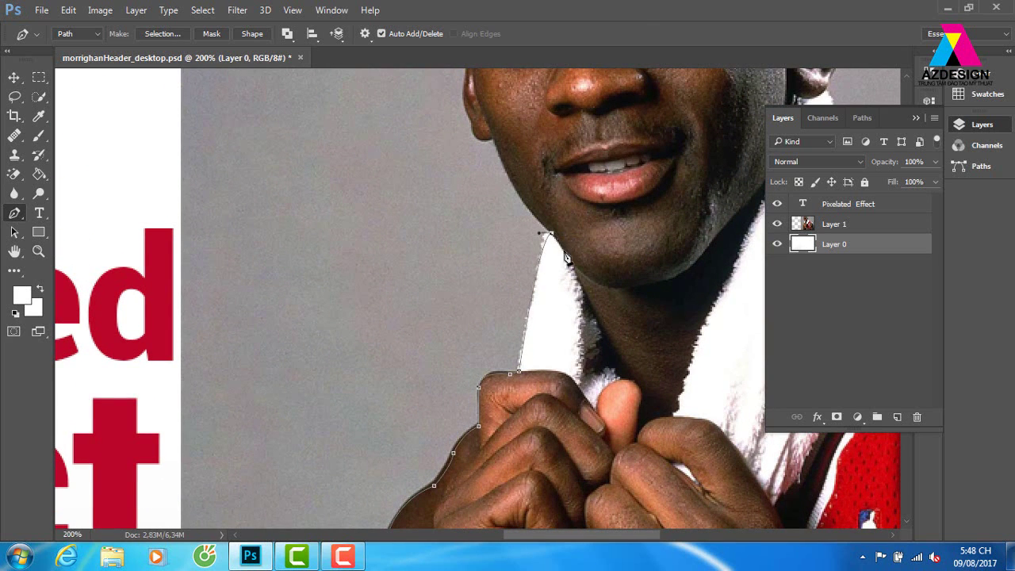
pyautogui.moveTo(553, 283); pyautogui.dragTo(563, 413)
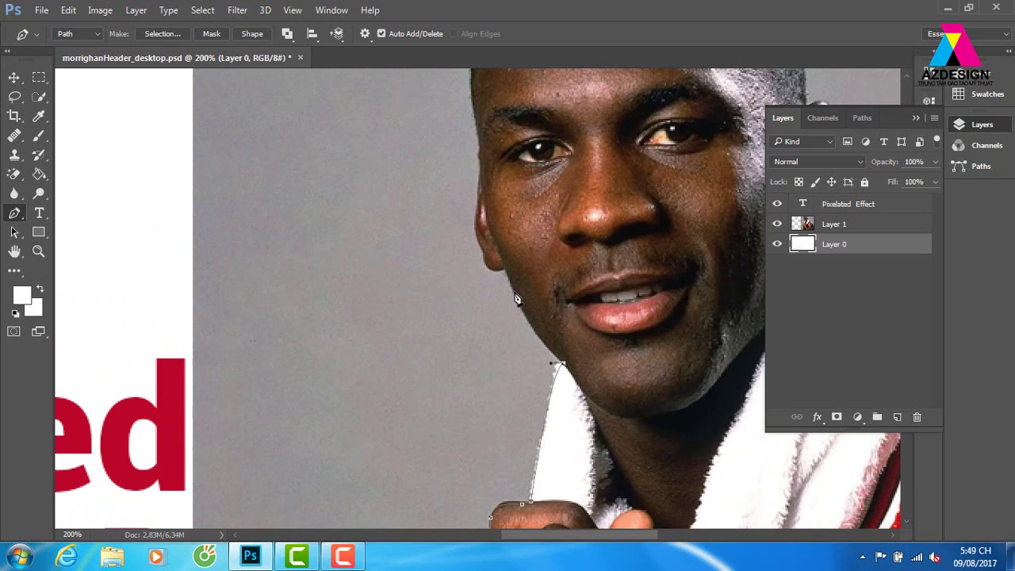
pyautogui.moveTo(516, 289); pyautogui.dragTo(505, 253)
# Extend the path up the jawline, cheek and side of the face to the temple.
pyautogui.scroll(3, 564, 367)
pyautogui.moveTo(618, 327); pyautogui.dragTo(561, 363)
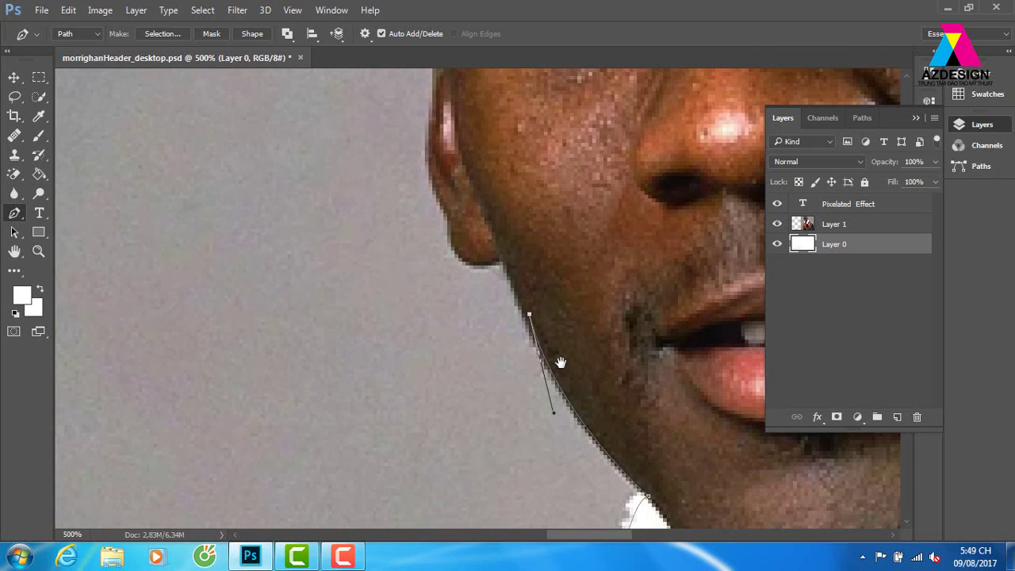
pyautogui.moveTo(529, 317); pyautogui.dragTo(525, 316)
pyautogui.click(502, 260)
pyautogui.moveTo(446, 220); pyautogui.dragTo(432, 184)
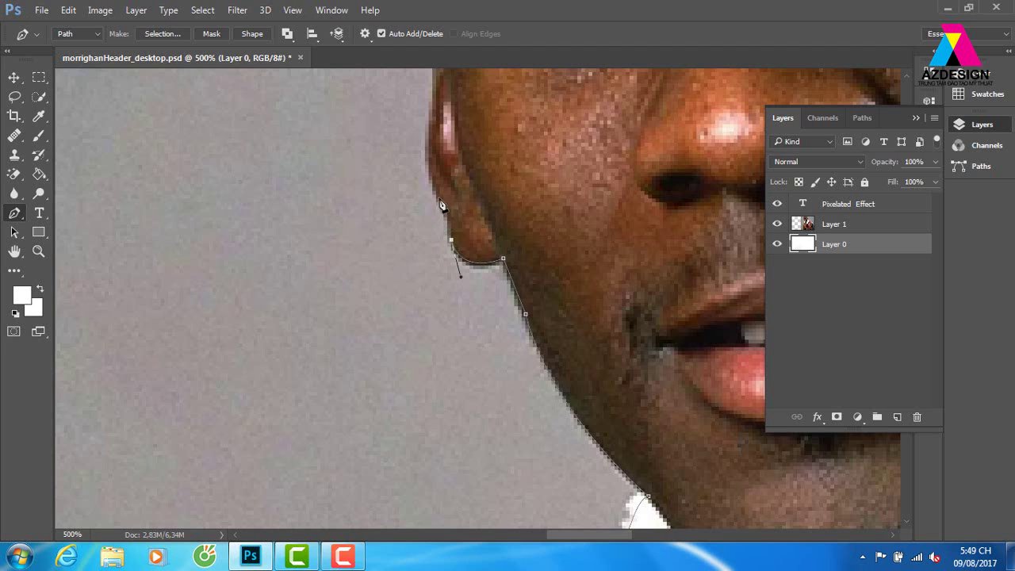
pyautogui.scroll(5, 441, 202)
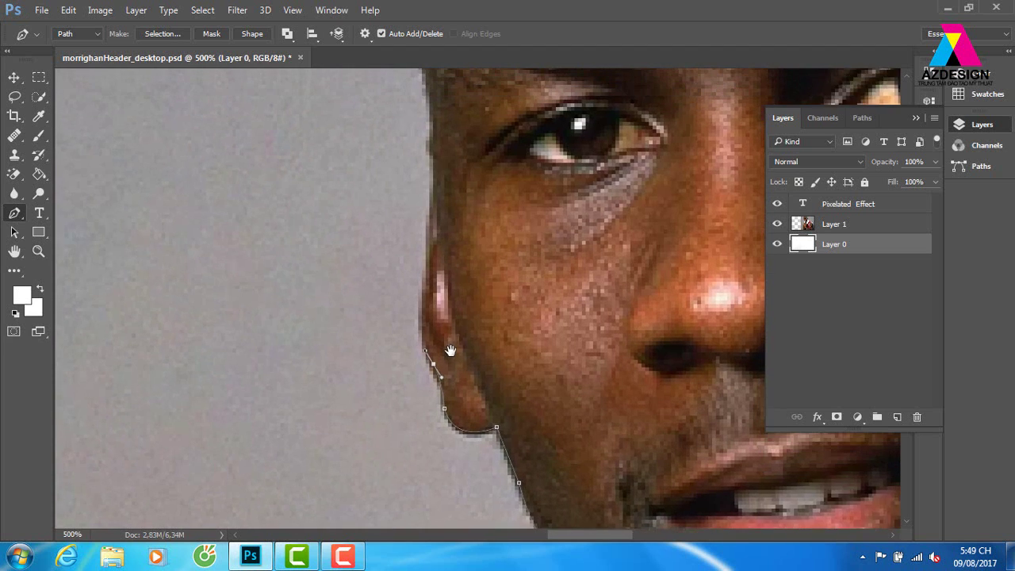
pyautogui.moveTo(429, 304); pyautogui.dragTo(441, 260)
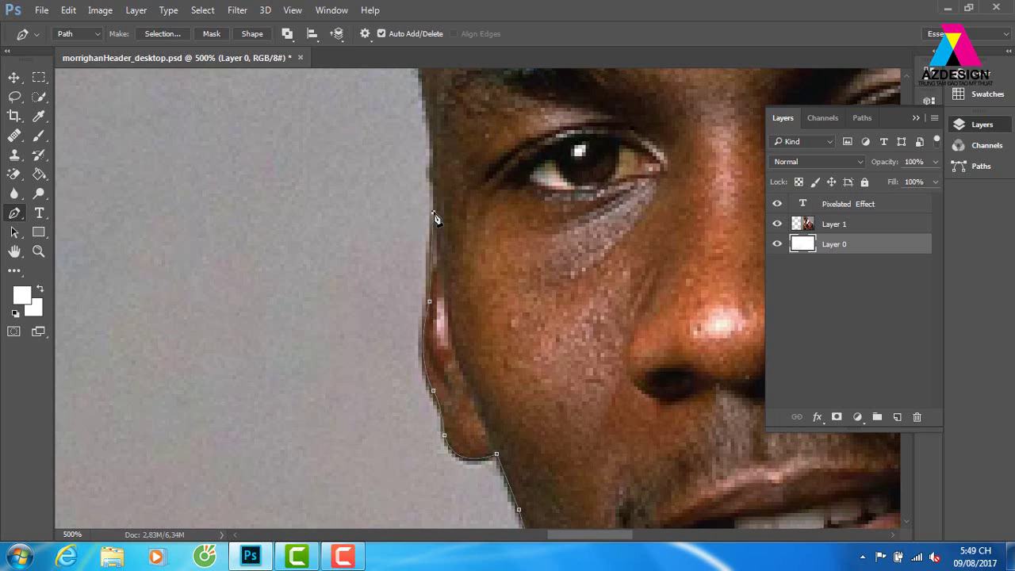
pyautogui.scroll(4, 462, 328)
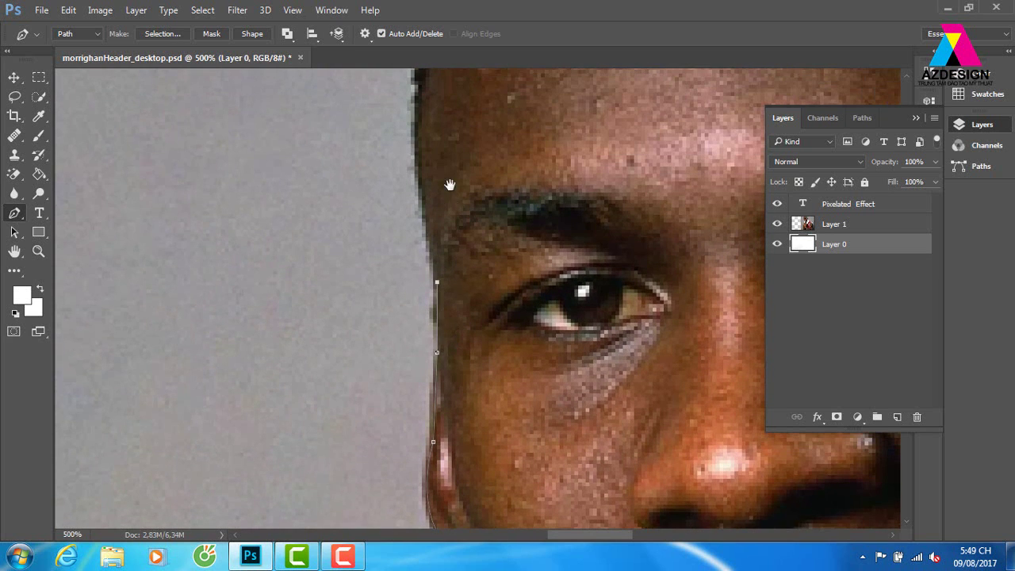
pyautogui.moveTo(449, 185); pyautogui.dragTo(450, 396)
pyautogui.moveTo(413, 311); pyautogui.dragTo(421, 256)
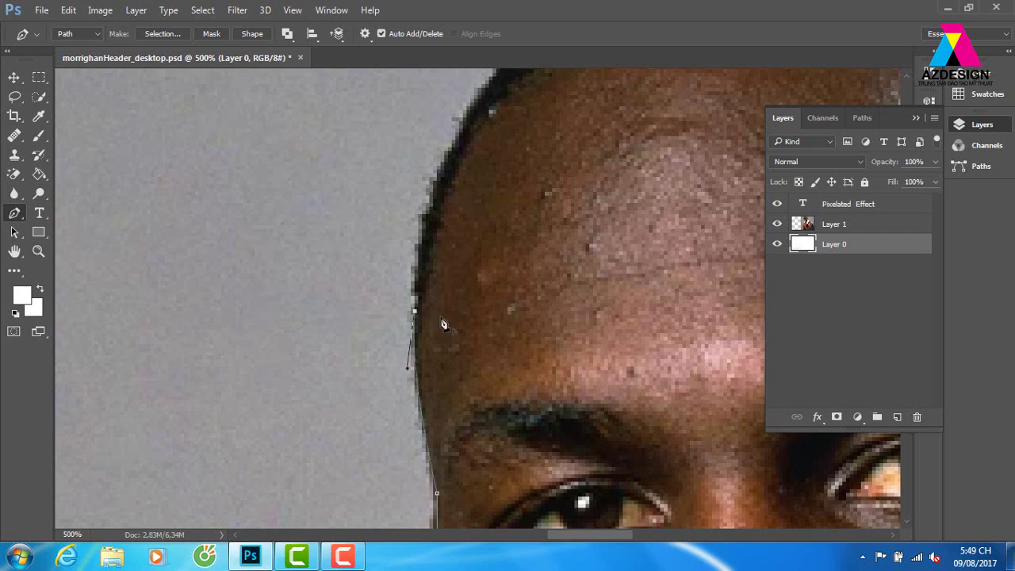
# Continue the path over the crown and across the top of the head down to the ear.
pyautogui.hotkey('ctrl', '-')
pyautogui.moveTo(517, 287); pyautogui.dragTo(475, 358)
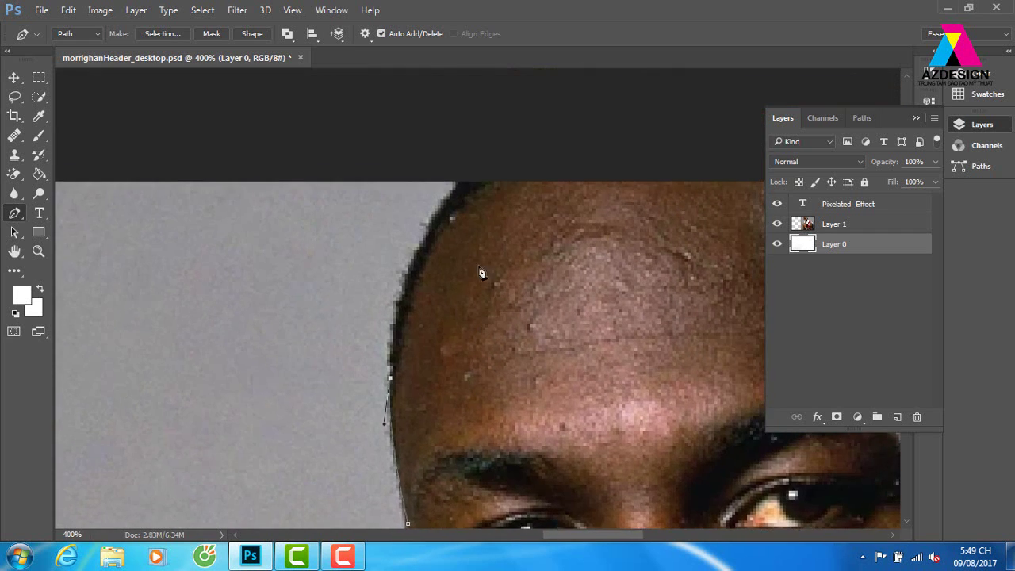
pyautogui.moveTo(467, 182); pyautogui.dragTo(539, 141)
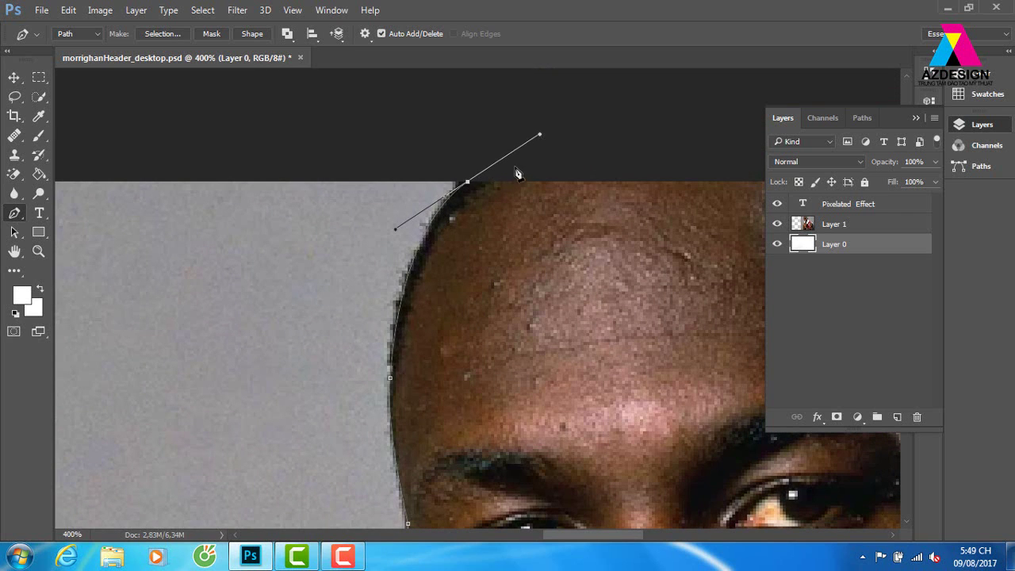
pyautogui.keyDown('alt'); pyautogui.click(467, 182); pyautogui.keyUp('alt')
pyautogui.hotkey('ctrl', '-')
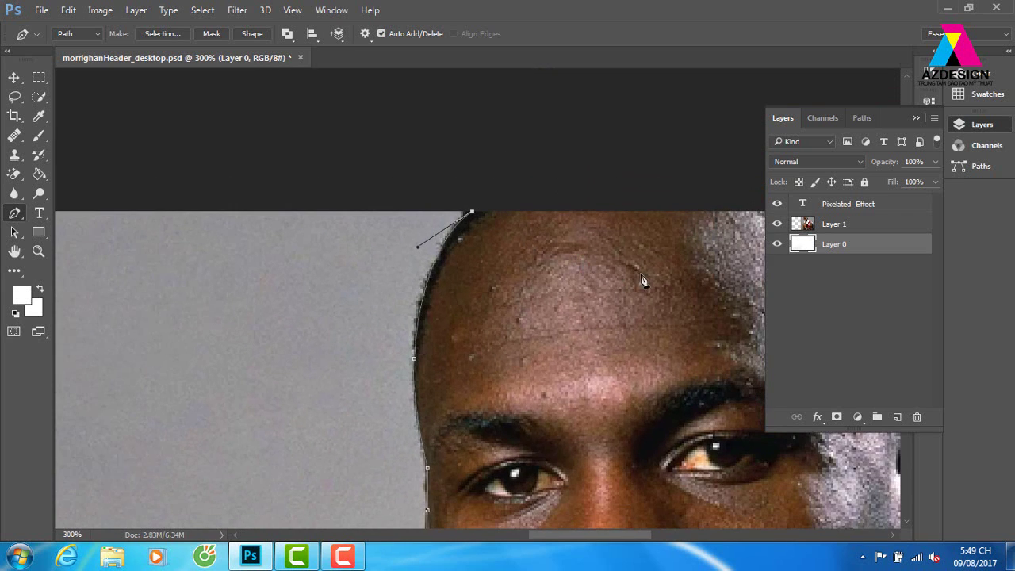
pyautogui.moveTo(471, 245); pyautogui.dragTo(229, 245)
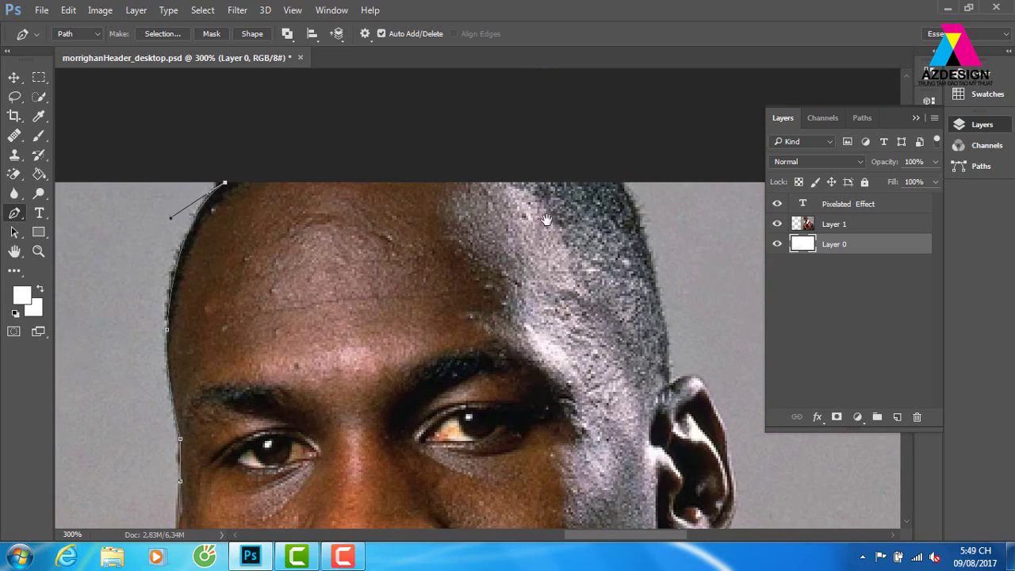
pyautogui.click(615, 183)
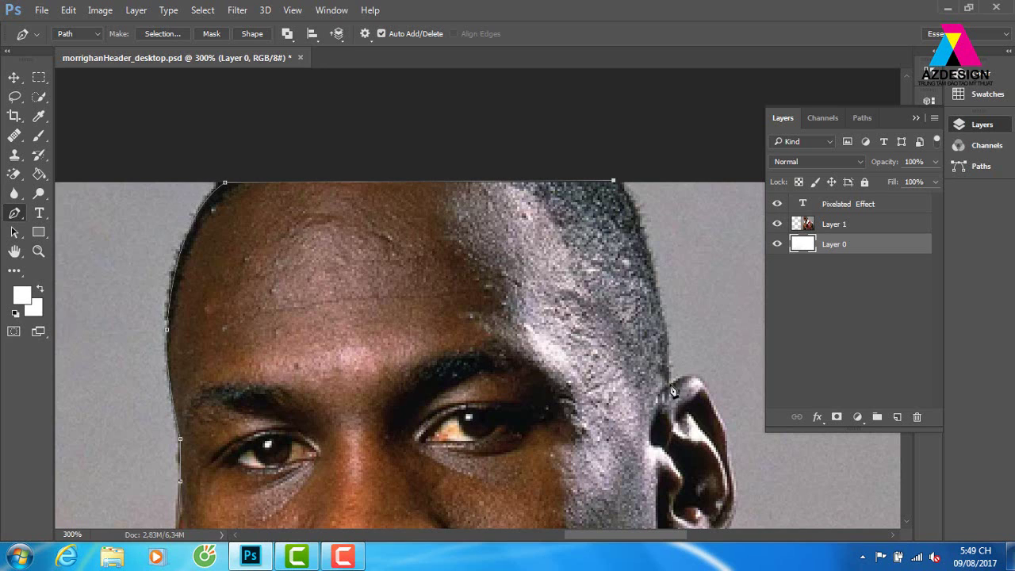
pyautogui.moveTo(671, 385)
pyautogui.mouseDown()
pyautogui.moveTo(683, 525)
pyautogui.moveTo(687, 514)
pyautogui.mouseUp()
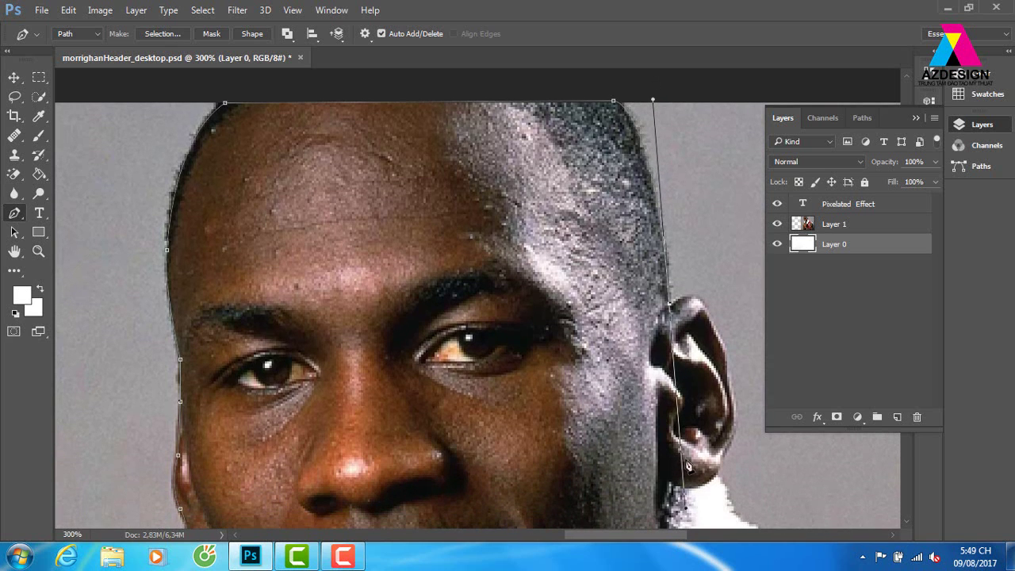
pyautogui.moveTo(688, 466)
pyautogui.mouseDown()
pyautogui.moveTo(670, 315)
pyautogui.moveTo(616, 309)
pyautogui.moveTo(630, 336)
pyautogui.mouseUp()
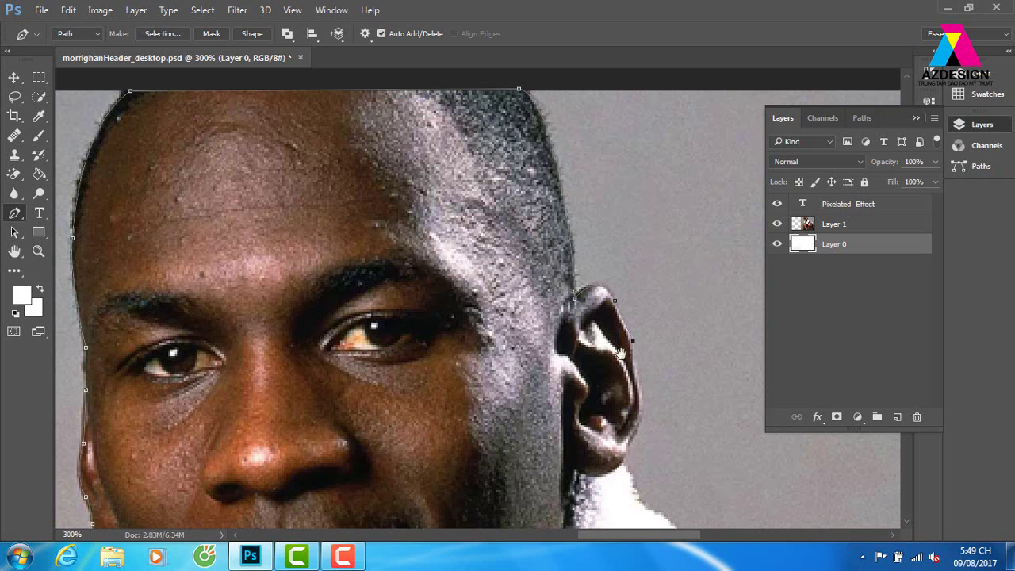
# Trace from the earlobe down the neck and along the towel edge.
pyautogui.moveTo(620, 354)
pyautogui.mouseDown()
pyautogui.moveTo(608, 308)
pyautogui.moveTo(600, 326)
pyautogui.mouseUp()
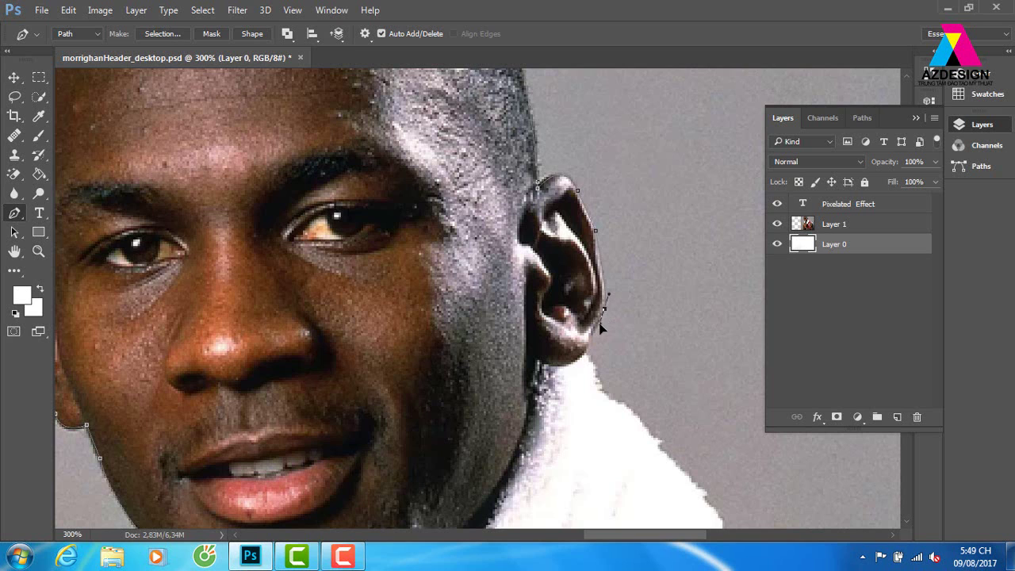
pyautogui.click(603, 310)
pyautogui.moveTo(601, 401); pyautogui.dragTo(561, 247)
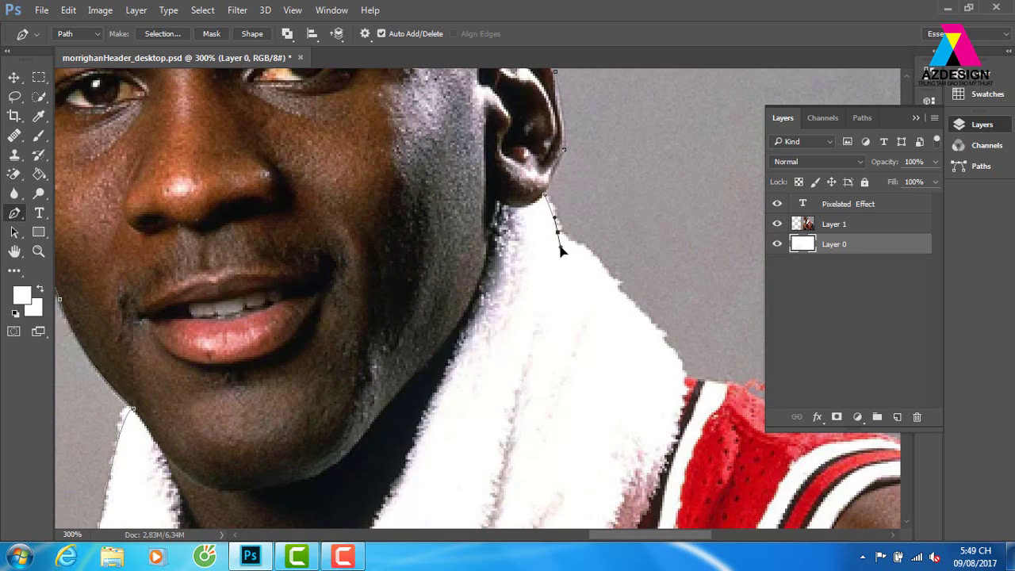
pyautogui.click(587, 242)
pyautogui.moveTo(621, 304); pyautogui.dragTo(527, 231)
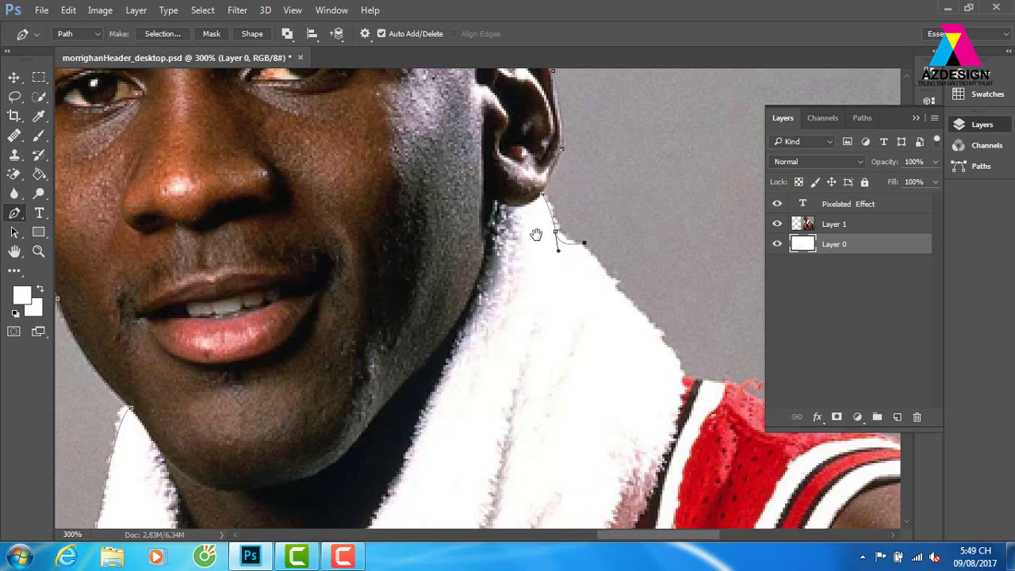
pyautogui.click(546, 234)
pyautogui.moveTo(593, 296); pyautogui.dragTo(596, 315)
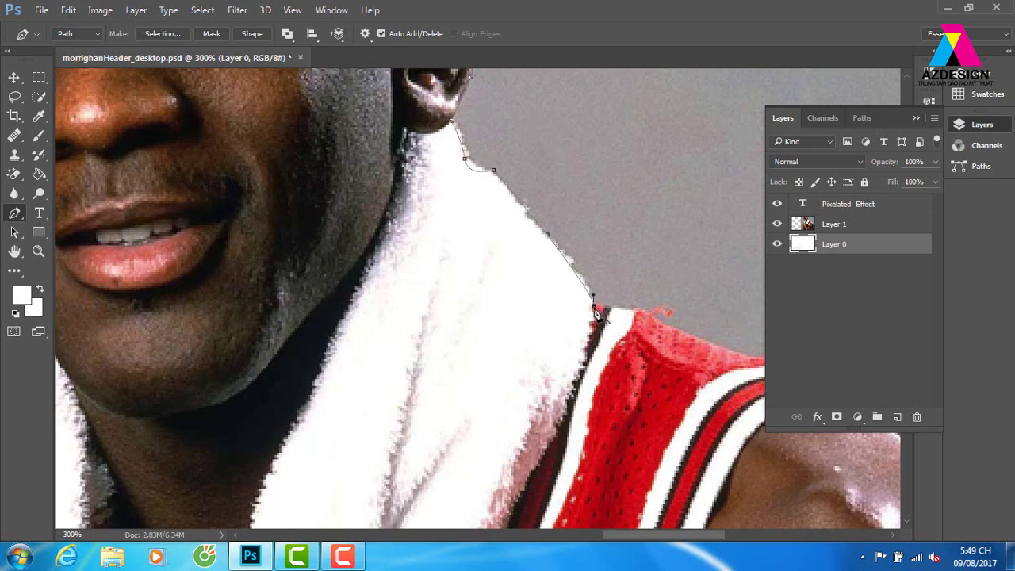
# Add curved anchors around the jersey shoulder.
pyautogui.moveTo(645, 315); pyautogui.dragTo(376, 267)
pyautogui.click(517, 300)
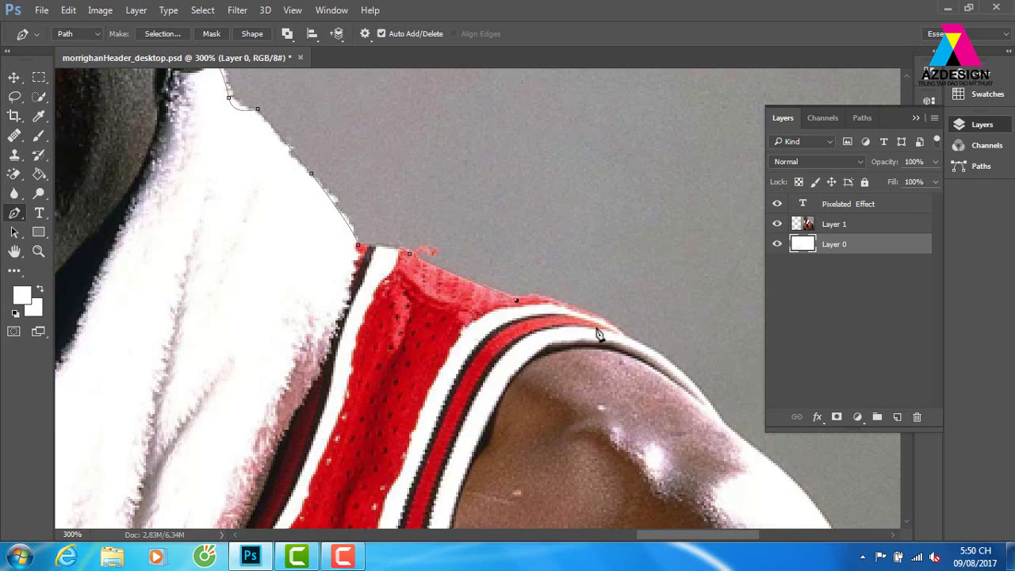
pyautogui.moveTo(617, 330); pyautogui.dragTo(652, 364)
pyautogui.moveTo(623, 335)
pyautogui.mouseDown()
pyautogui.moveTo(490, 330)
pyautogui.moveTo(741, 333)
pyautogui.mouseUp()
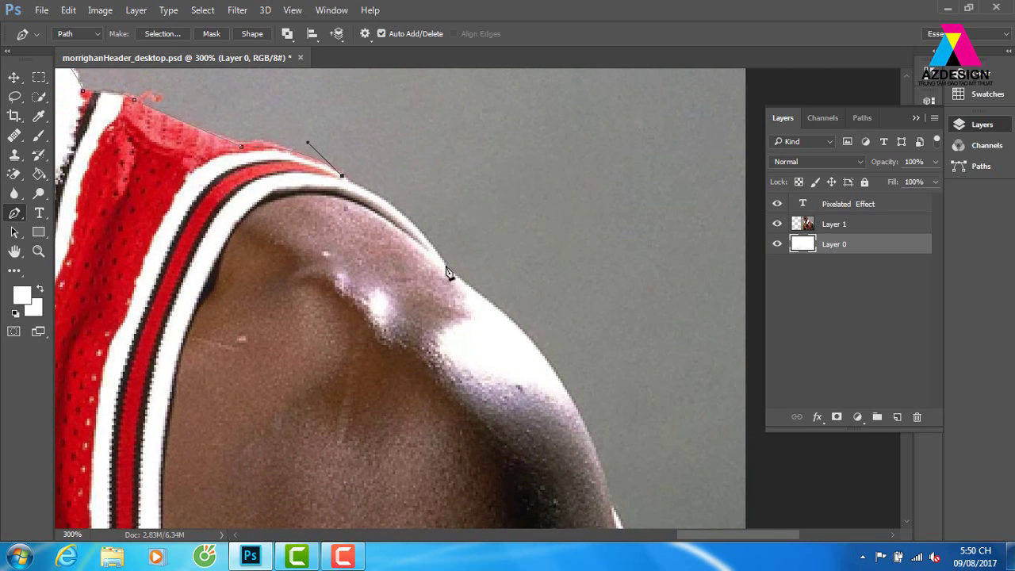
pyautogui.moveTo(446, 265); pyautogui.dragTo(471, 313)
pyautogui.moveTo(586, 362); pyautogui.dragTo(557, 253)
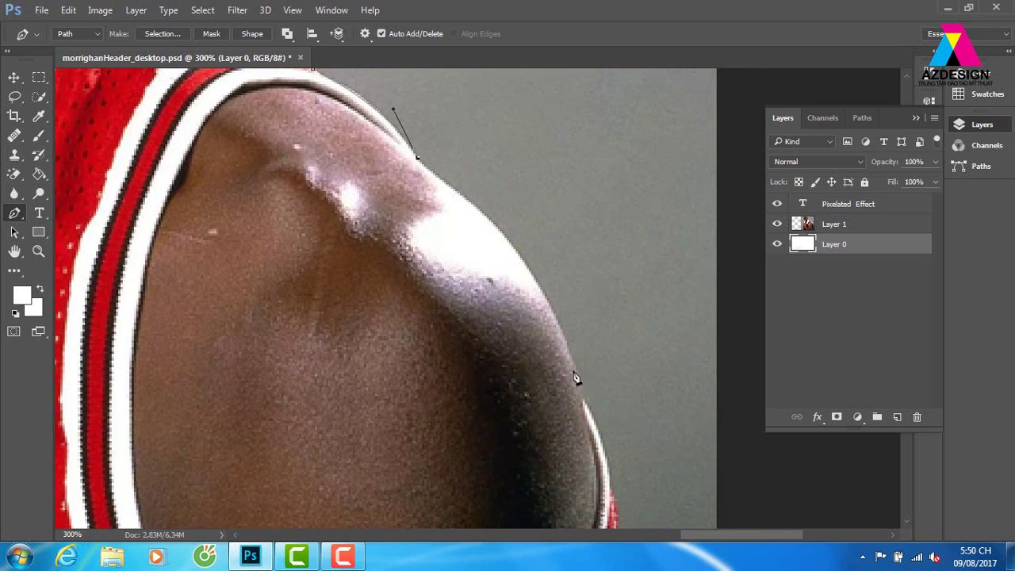
pyautogui.moveTo(573, 365); pyautogui.dragTo(608, 490)
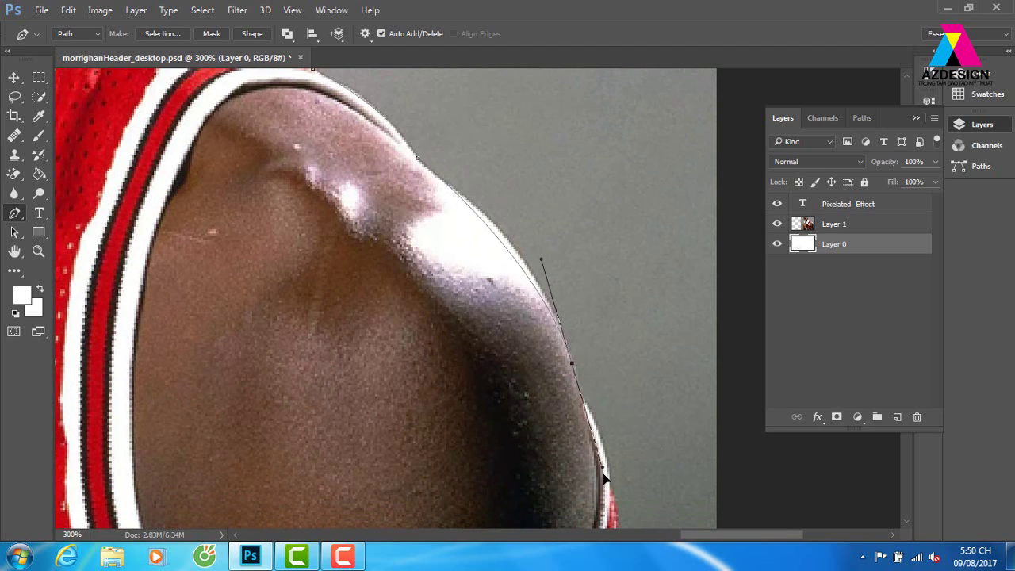
pyautogui.keyDown('alt'); pyautogui.click(573, 364); pyautogui.keyUp('alt')
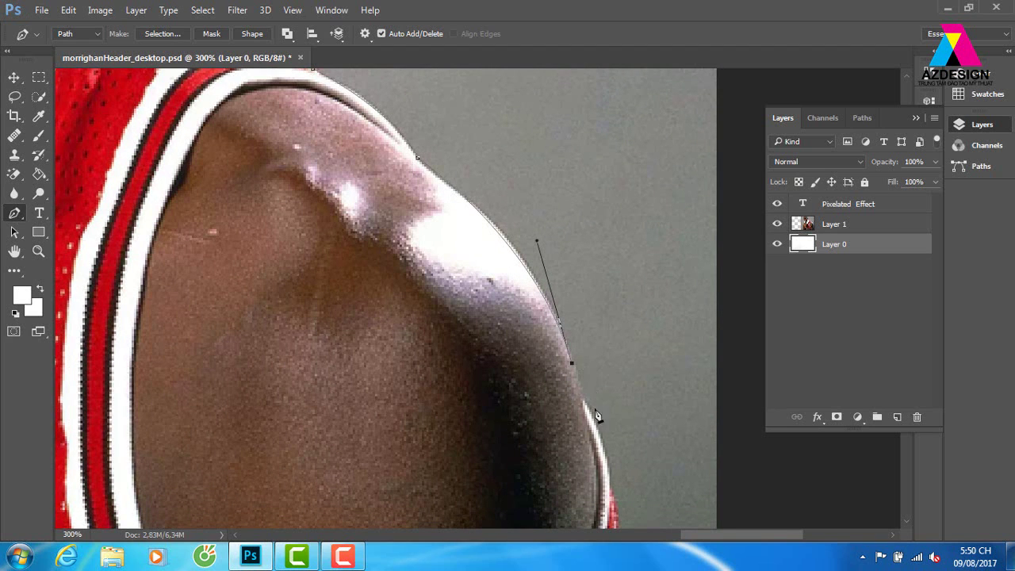
# Run the path down the arm's outer edge to the photo's bottom edge, then zoom out.
pyautogui.moveTo(584, 413); pyautogui.dragTo(578, 249)
pyautogui.moveTo(607, 347); pyautogui.dragTo(614, 401)
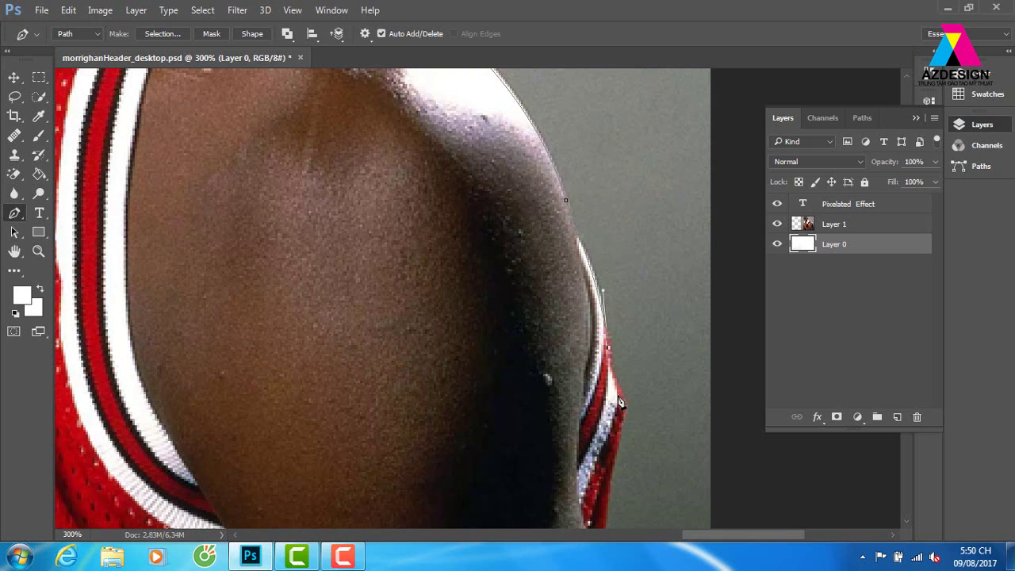
pyautogui.moveTo(617, 477)
pyautogui.mouseDown()
pyautogui.moveTo(634, 312)
pyautogui.moveTo(616, 371)
pyautogui.mouseUp()
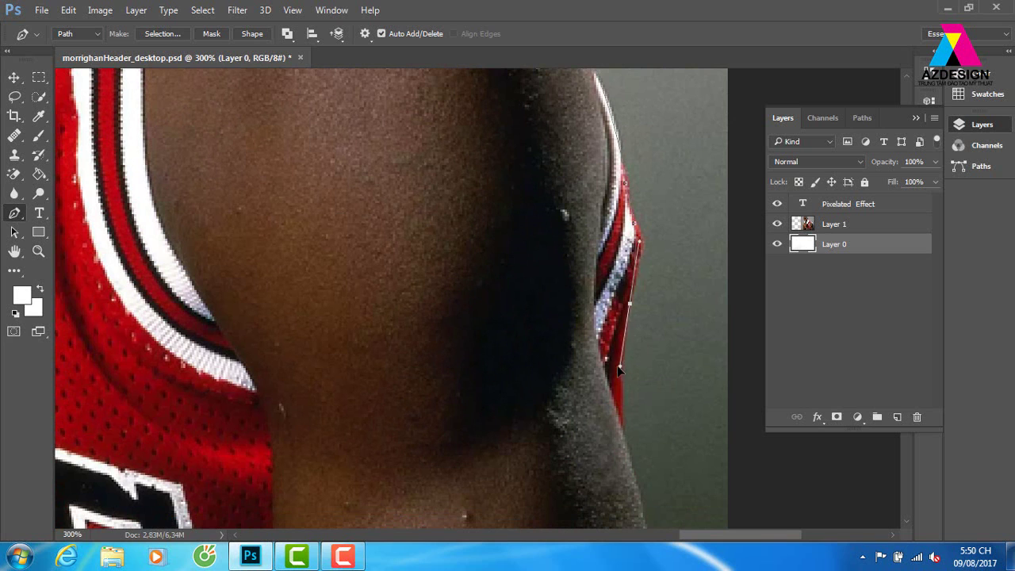
pyautogui.keyDown('alt'); pyautogui.click(631, 304); pyautogui.keyUp('alt')
pyautogui.moveTo(616, 451); pyautogui.dragTo(625, 303)
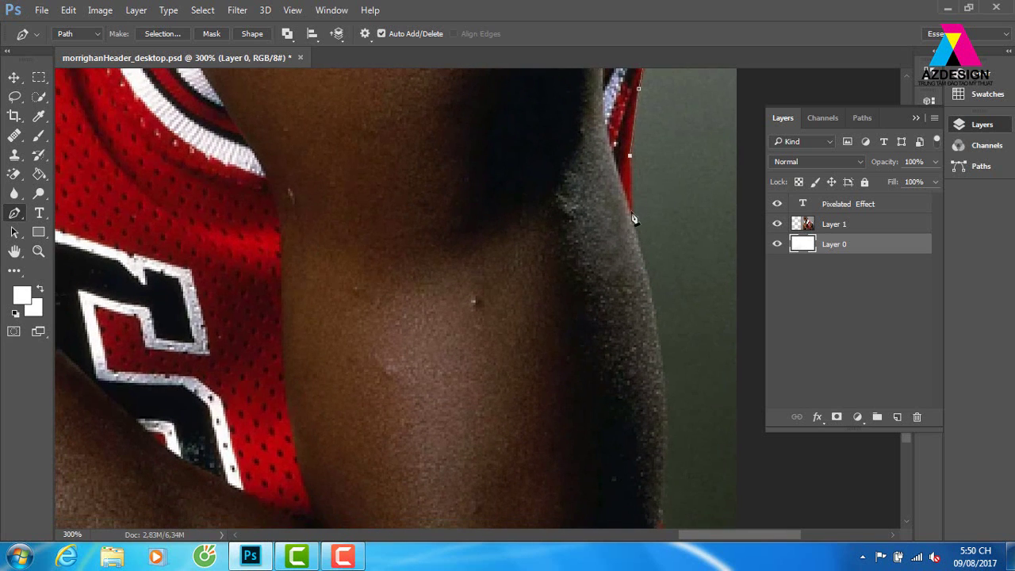
pyautogui.scroll(-2, 629, 264)
pyautogui.scroll(-2, 658, 318)
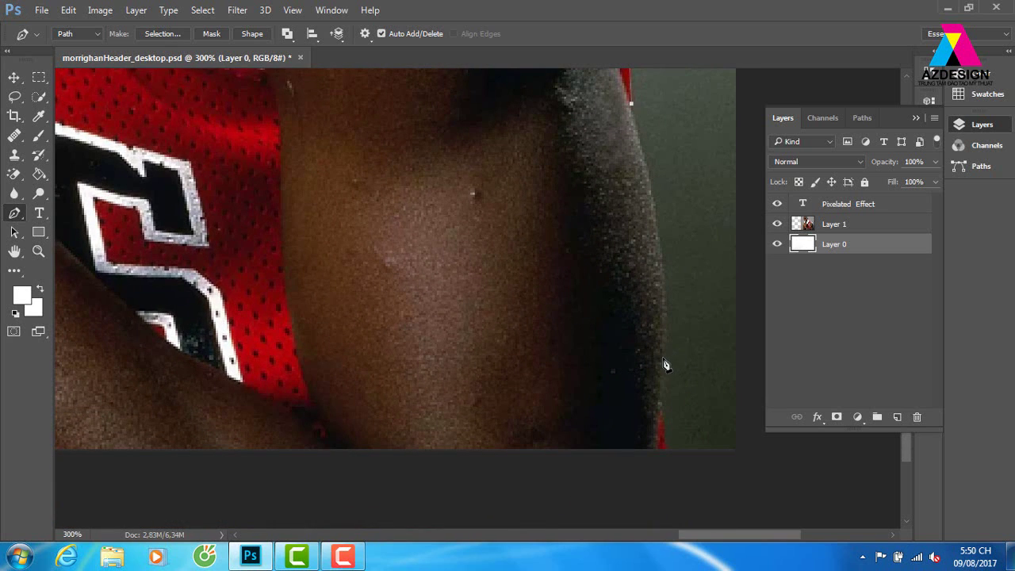
pyautogui.moveTo(662, 358); pyautogui.dragTo(652, 459)
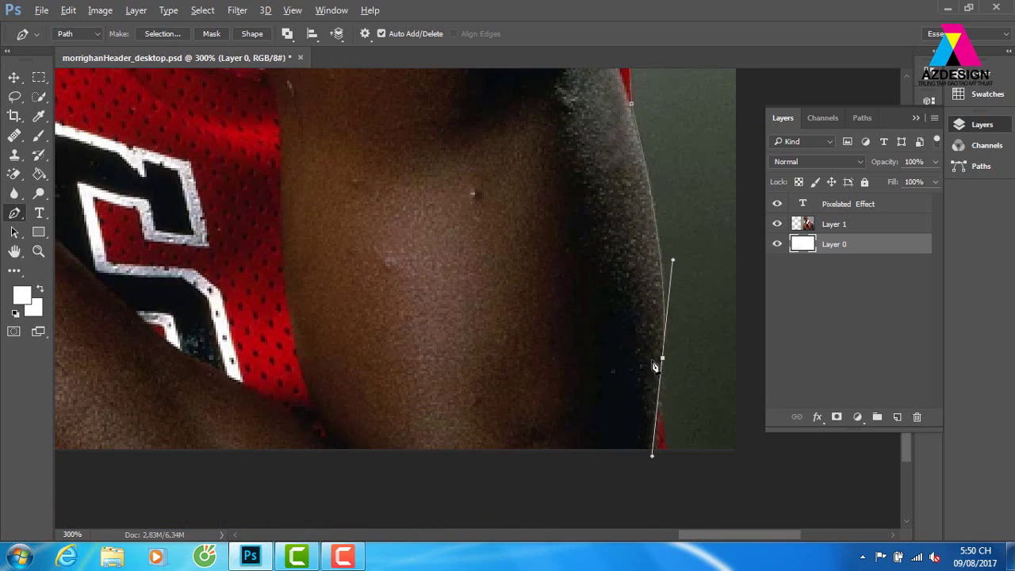
pyautogui.keyDown('alt'); pyautogui.click(662, 357); pyautogui.keyUp('alt')
pyautogui.click(662, 450)
pyautogui.hotkey('ctrl', '-')
pyautogui.hotkey('ctrl', '-')
# Close the path along the bottom edge and load it as a selection.
pyautogui.moveTo(377, 409); pyautogui.dragTo(388, 412)
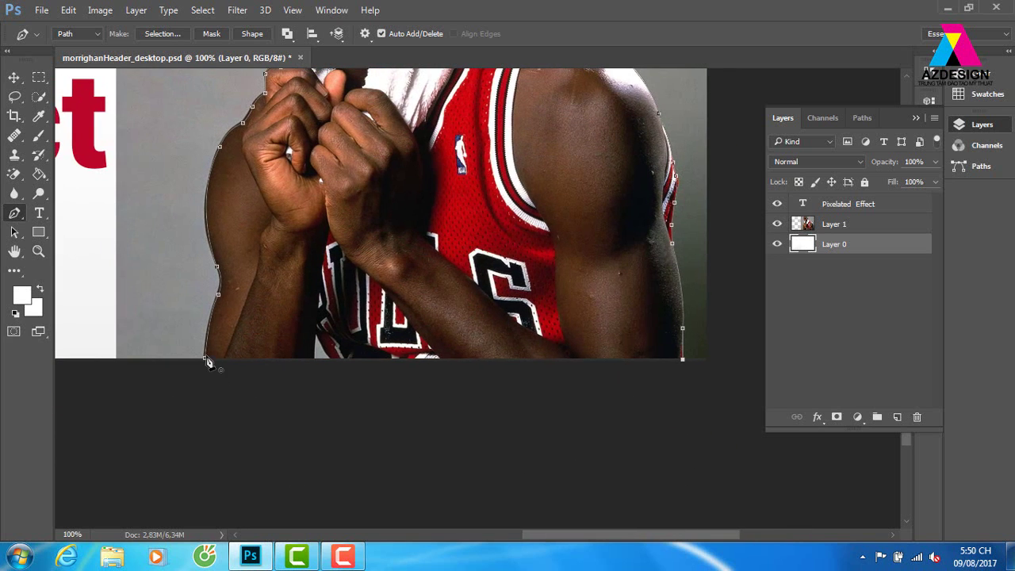
pyautogui.click(205, 360)
pyautogui.hotkey('ctrl', 'Return')
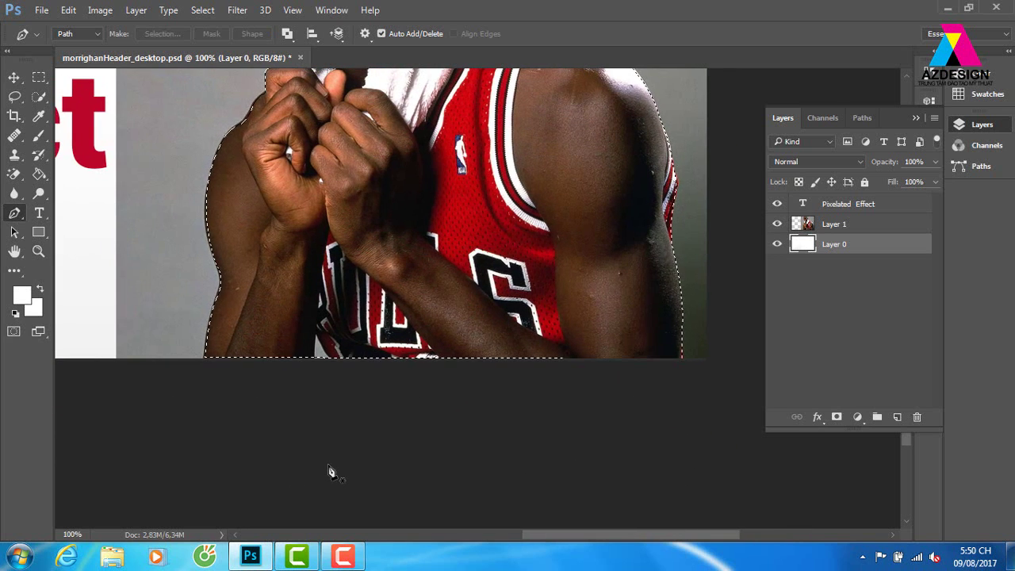
pyautogui.moveTo(399, 211); pyautogui.dragTo(507, 457)
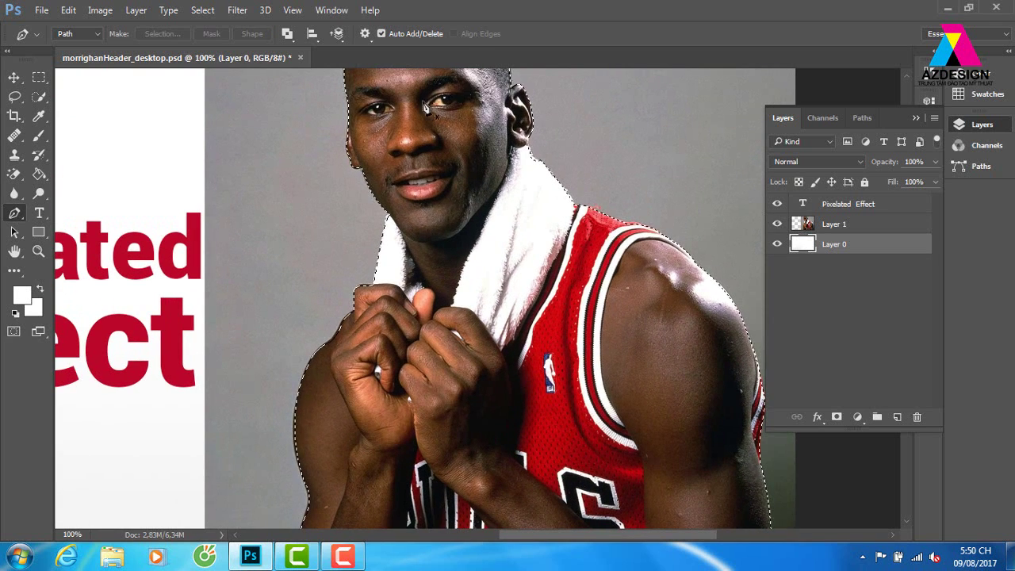
# Copy the selected player onto a new layer via Layer > New > Layer Via Copy.
pyautogui.click(850, 225)
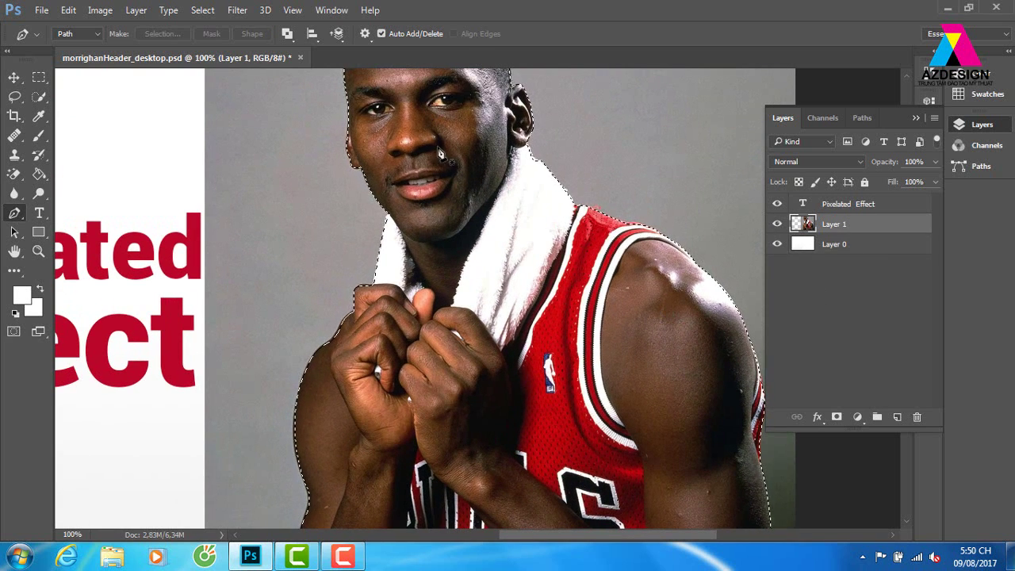
pyautogui.click(136, 11)
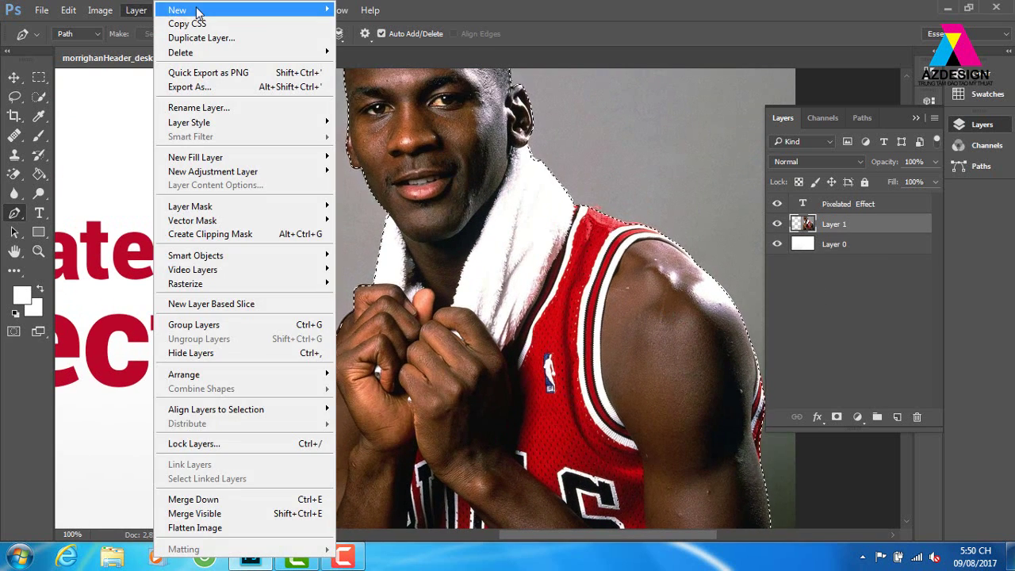
pyautogui.moveTo(177, 10)
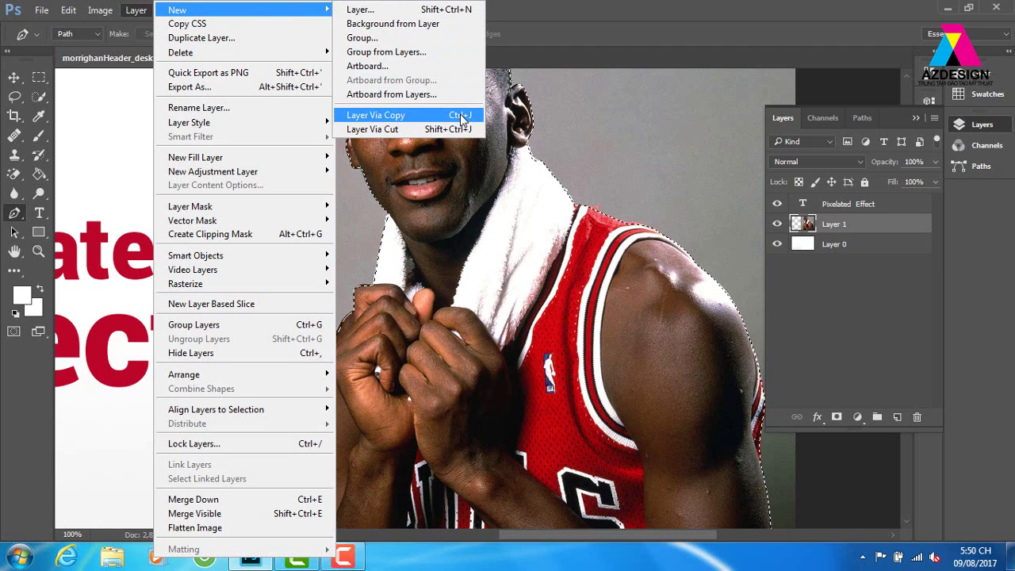
pyautogui.click(461, 117)
# Delete Layer 1, the original photo layer, by dragging it to the trash.
pyautogui.click(869, 250)
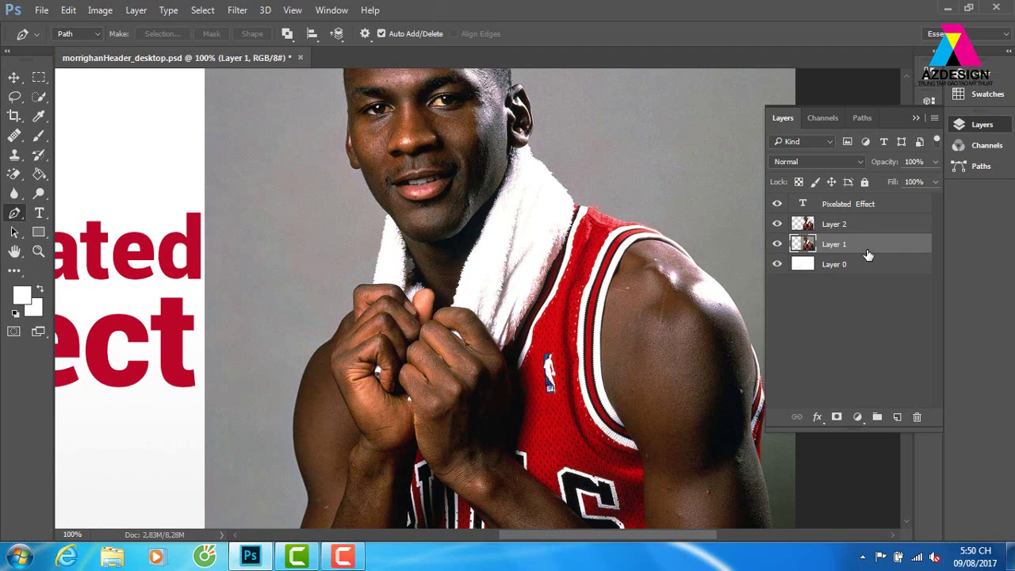
pyautogui.moveTo(880, 252); pyautogui.dragTo(916, 417)
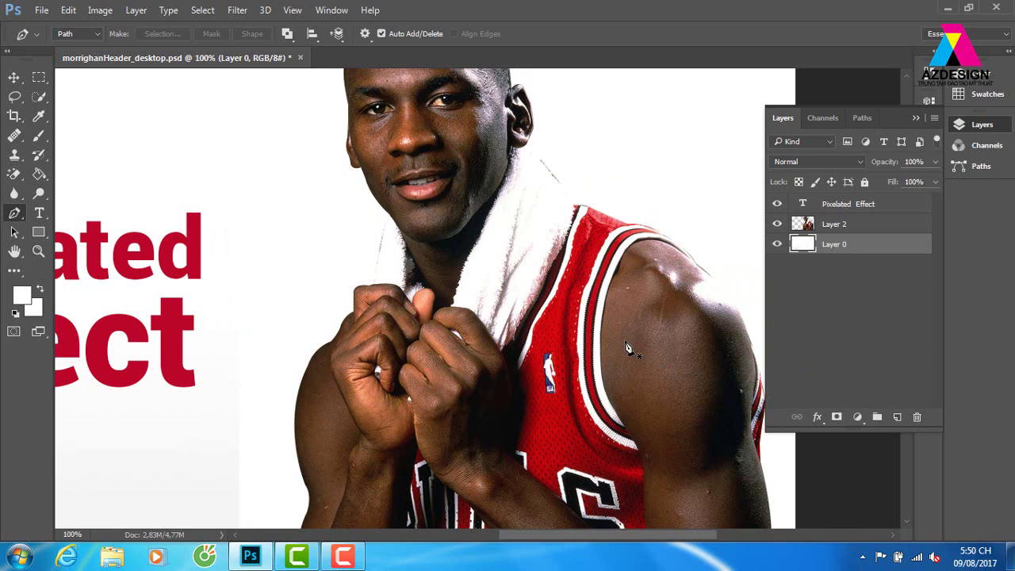
pyautogui.hotkey('ctrl', '-')
# With the Move tool, pick Layer 0 from the canvas right-click layer list.
pyautogui.press('v')
pyautogui.rightClick(572, 199)
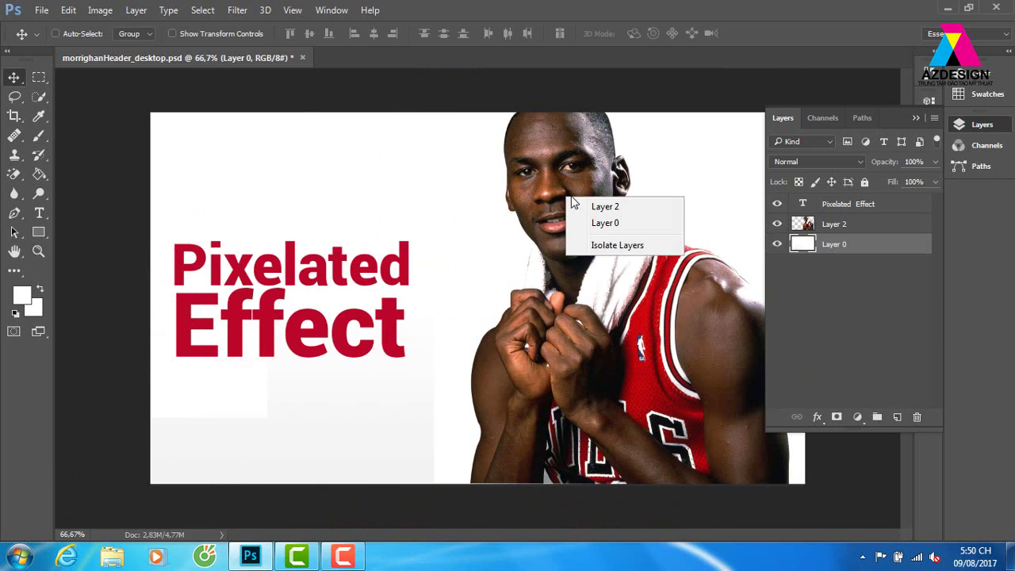
pyautogui.click(603, 207)
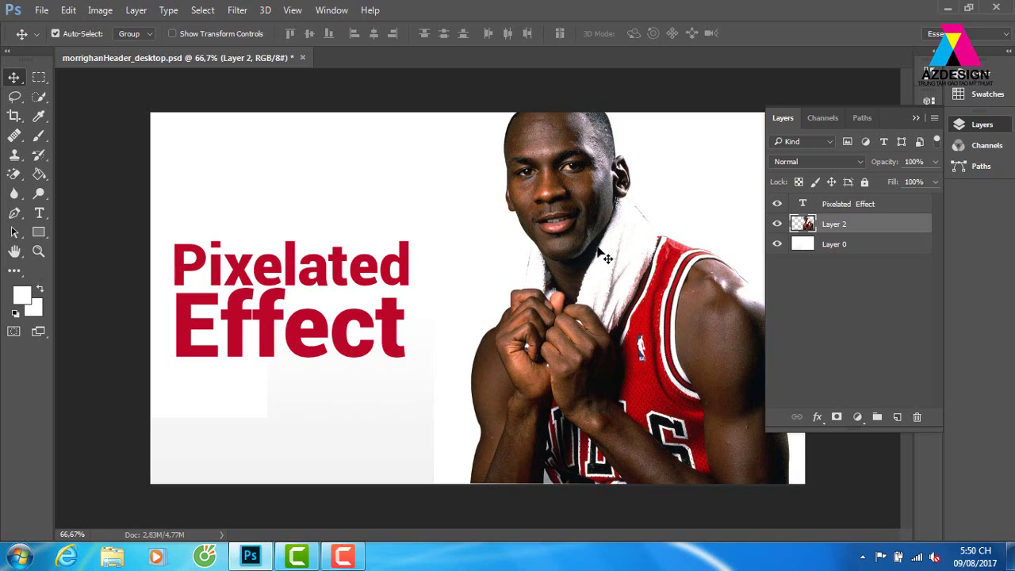
pyautogui.rightClick(405, 197)
pyautogui.click(424, 199)
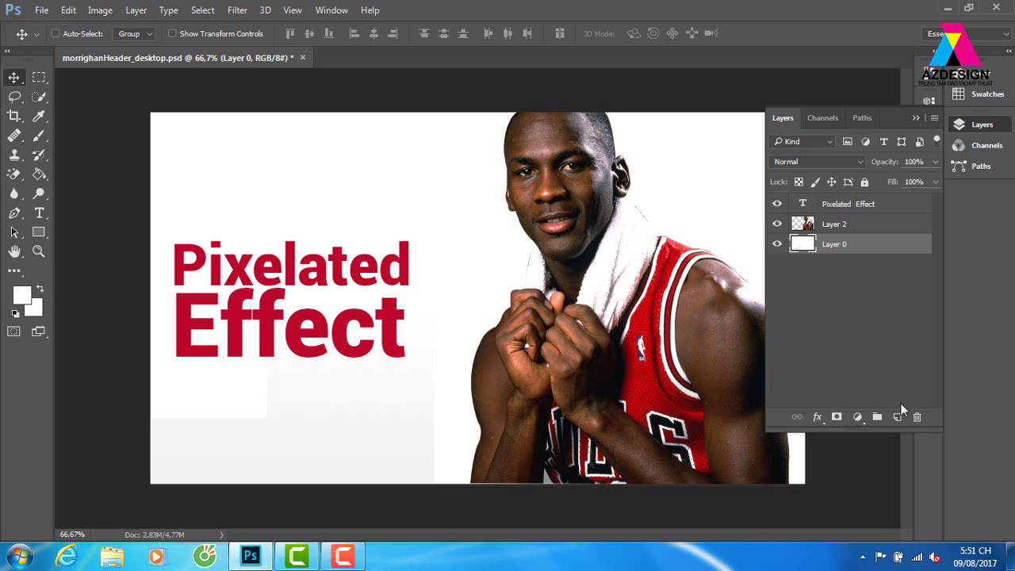
# Add a Solid Color fill layer in grey c2c2c2, then reselect Layer 2.
pyautogui.click(857, 417)
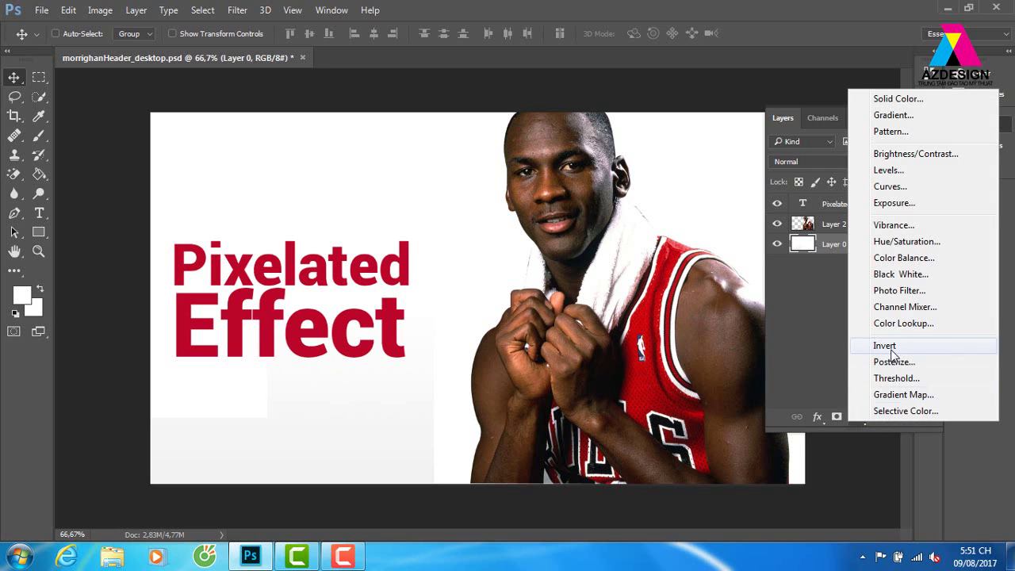
pyautogui.click(930, 98)
pyautogui.click(546, 143)
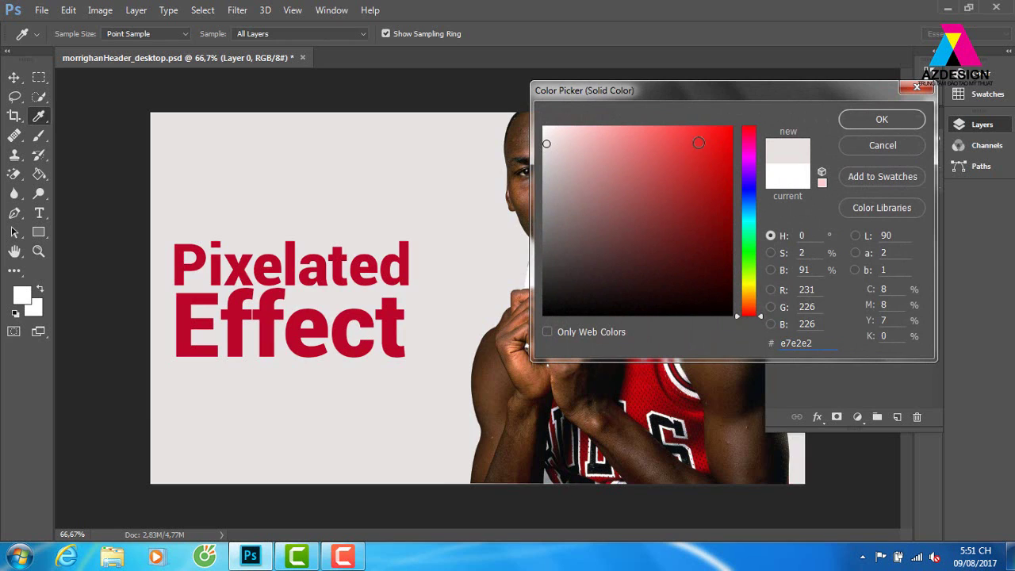
pyautogui.click(544, 170)
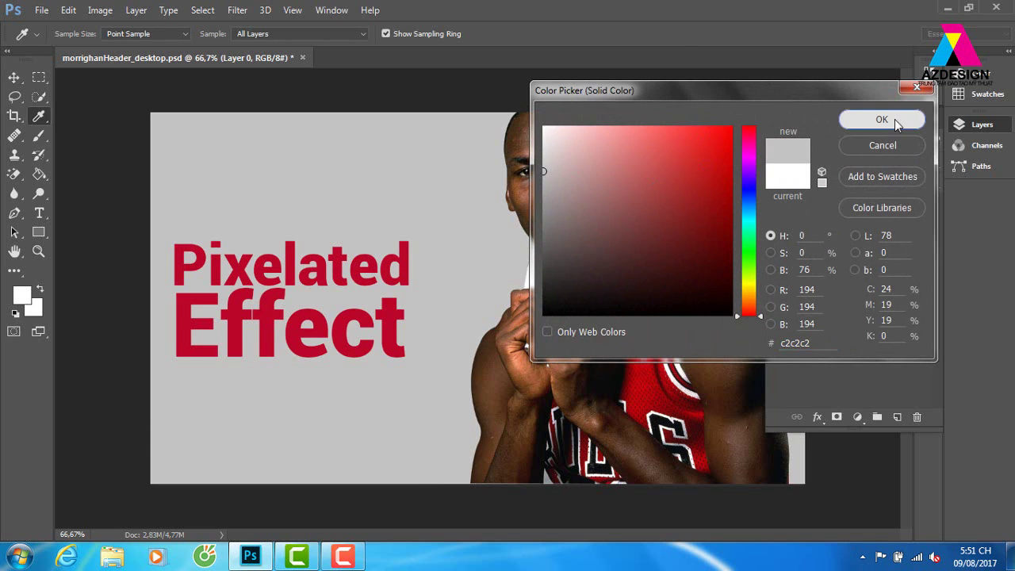
pyautogui.click(895, 119)
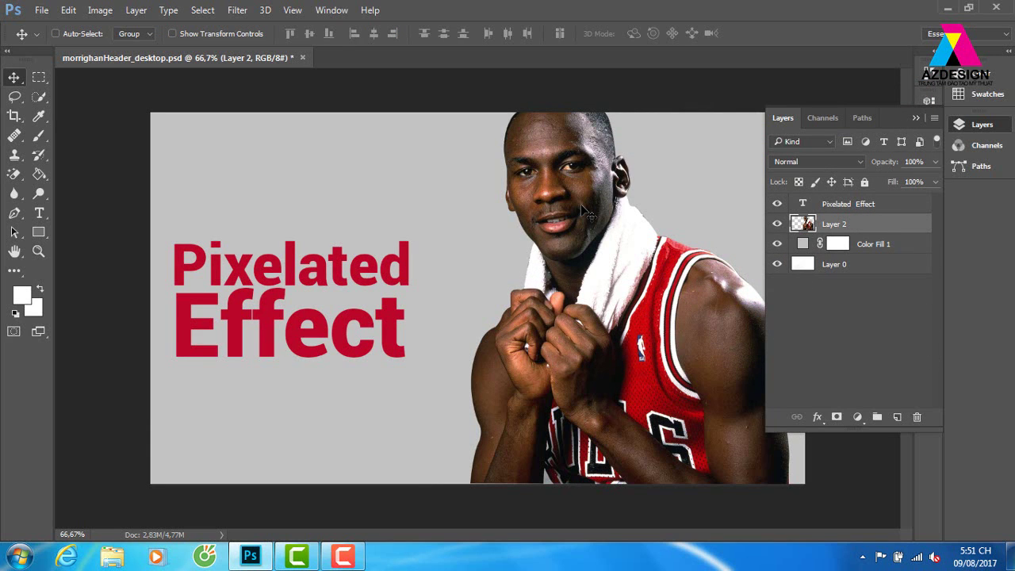
pyautogui.rightClick(611, 167)
pyautogui.click(623, 170)
# Open Image > Levels and slightly raise the Red channel's black point.
pyautogui.click(103, 11)
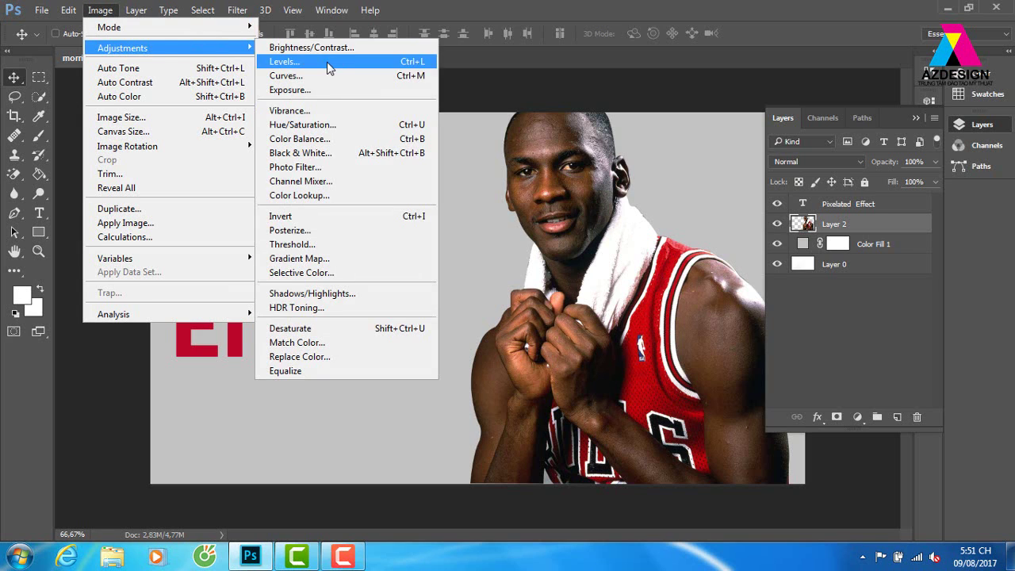
pyautogui.click(327, 62)
pyautogui.click(752, 103)
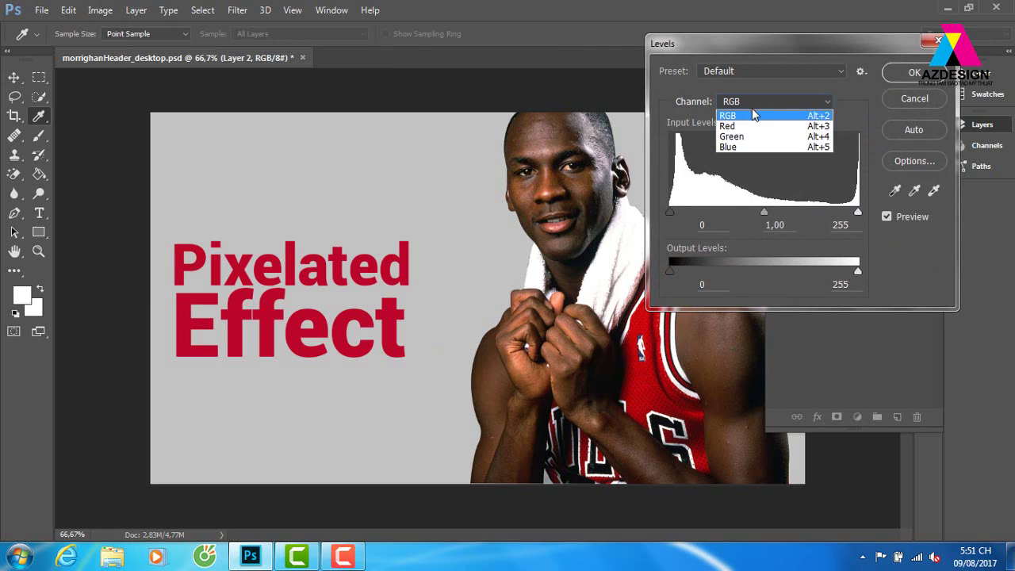
pyautogui.click(751, 119)
pyautogui.moveTo(671, 212); pyautogui.dragTo(679, 210)
# Raise the Blue channel's black point to 6, apply Levels, and enable Auto-Select on Layer 2.
pyautogui.click(797, 104)
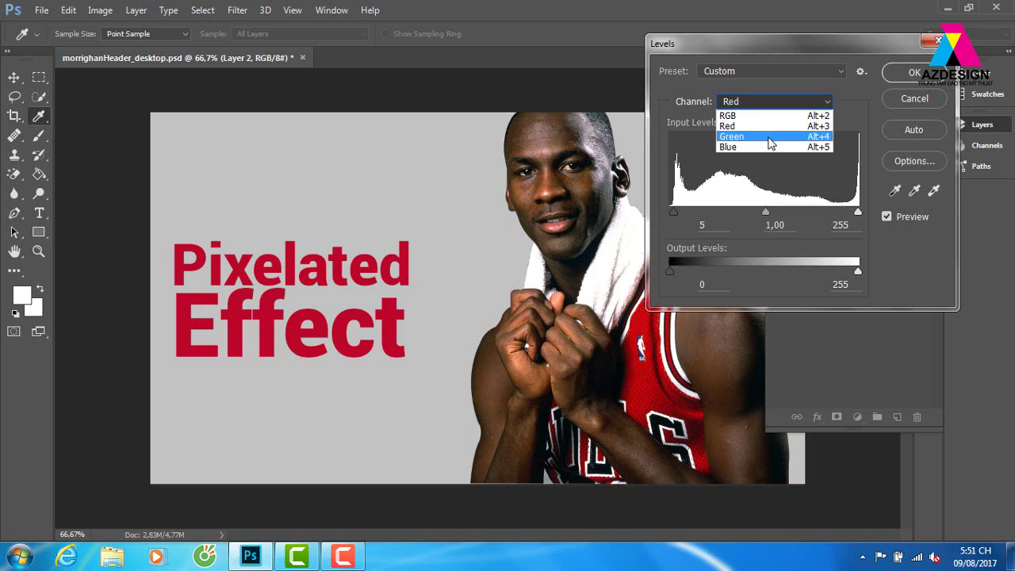
pyautogui.click(773, 129)
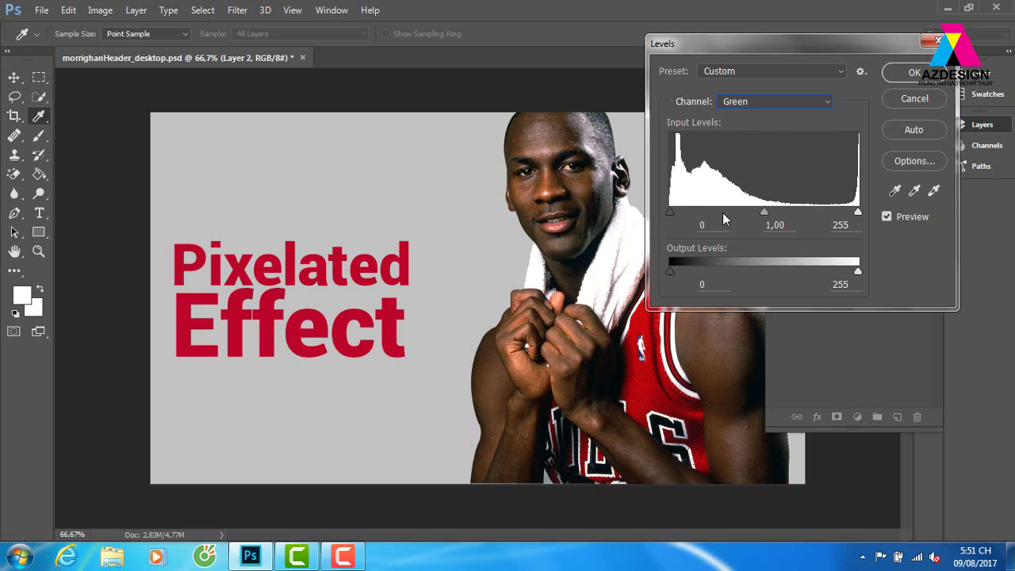
pyautogui.click(763, 101)
pyautogui.click(747, 143)
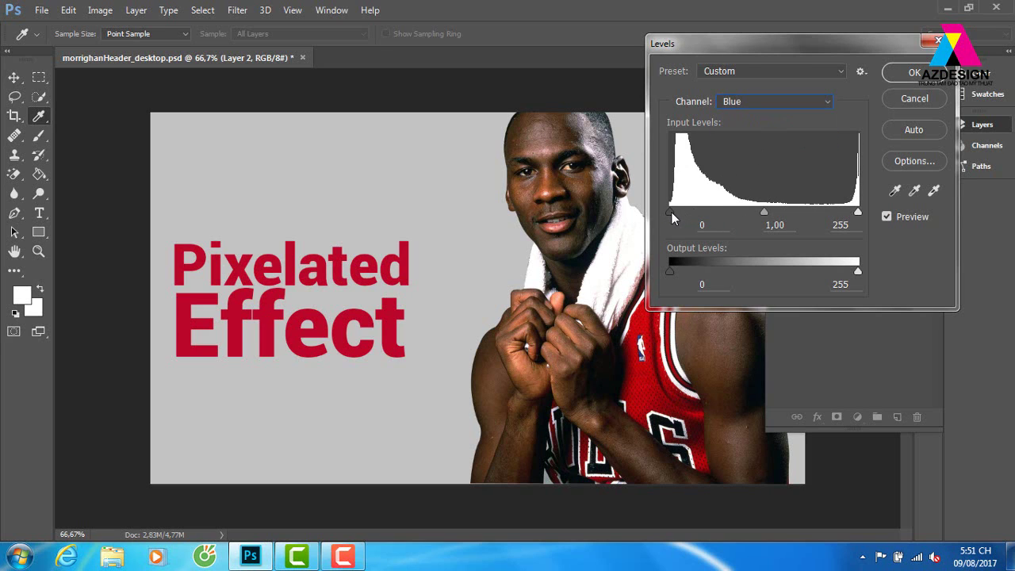
pyautogui.moveTo(671, 212); pyautogui.dragTo(674, 212)
pyautogui.press('Return')
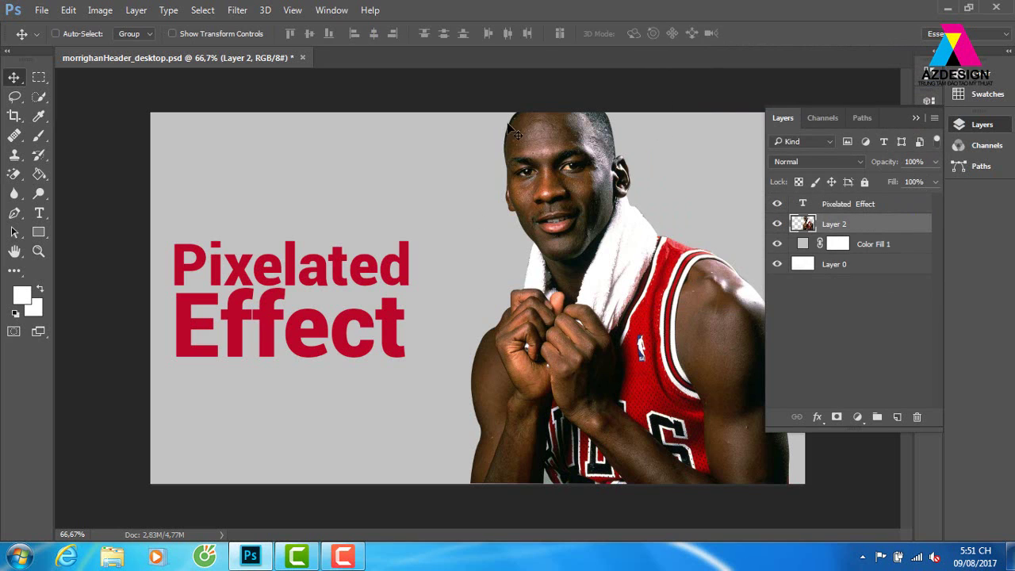
pyautogui.click(604, 253)
pyautogui.press('ctrl')
# Create Layer 2 copy via Layer > New > Layer via Copy and launch Filter > Liquify.
pyautogui.click(137, 9)
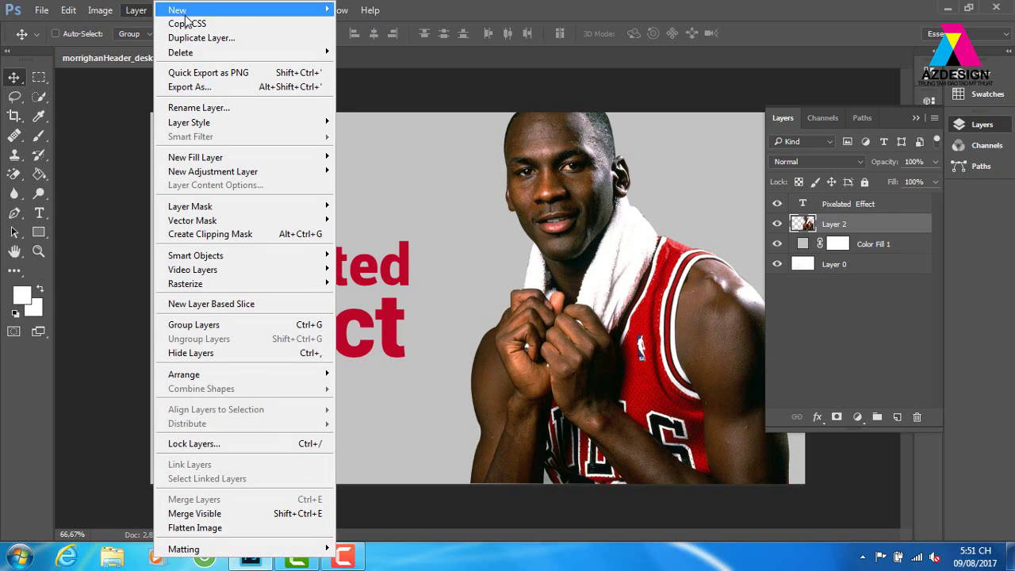
pyautogui.moveTo(178, 10)
pyautogui.click(412, 115)
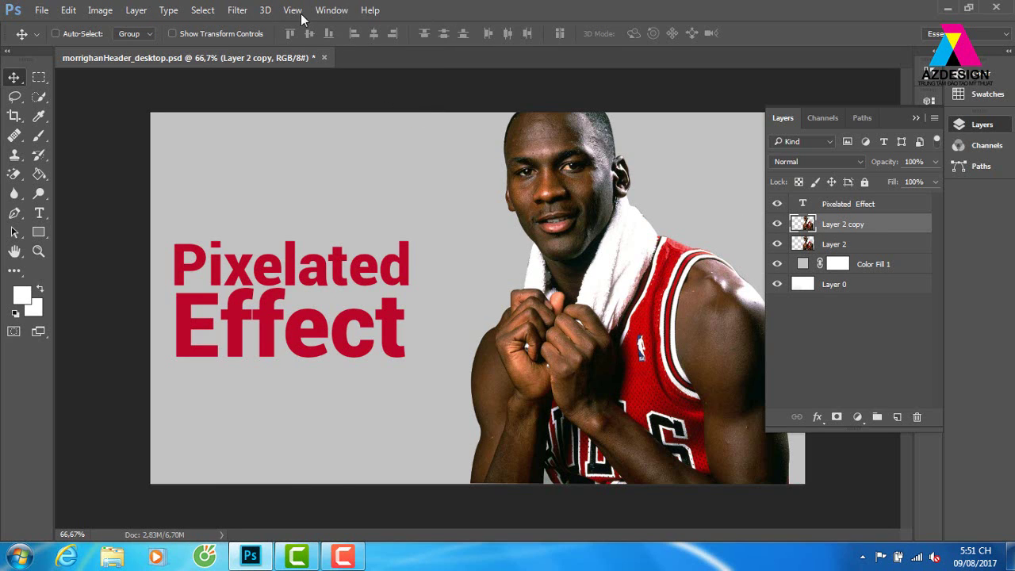
pyautogui.click(238, 11)
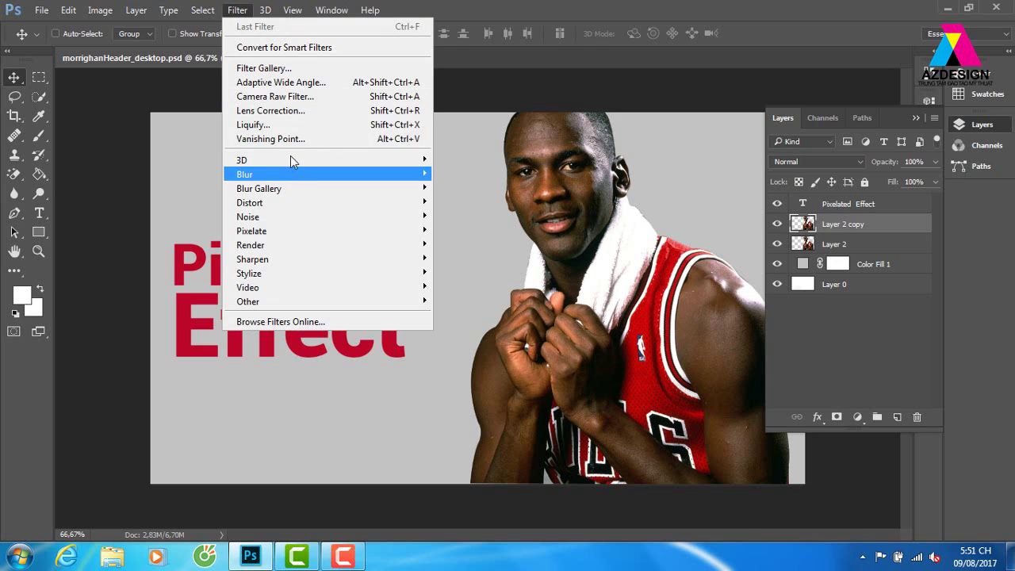
pyautogui.click(270, 125)
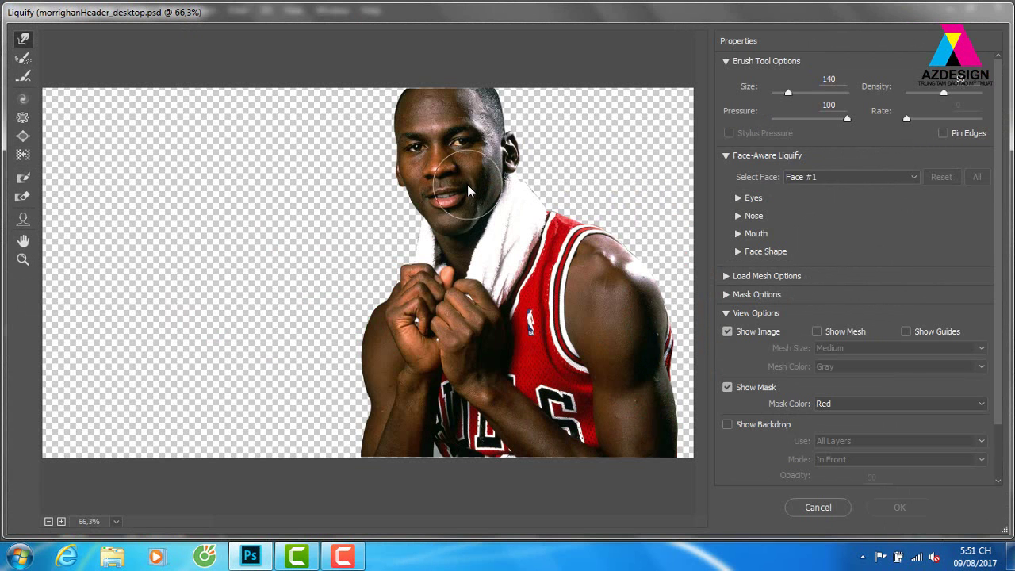
# Warp the head, face, forehead, chin and towel far leftward into pointed smears.
pyautogui.moveTo(428, 134)
pyautogui.mouseDown()
pyautogui.moveTo(385, 139)
pyautogui.moveTo(373, 102)
pyautogui.mouseUp()
pyautogui.moveTo(381, 150); pyautogui.dragTo(343, 173)
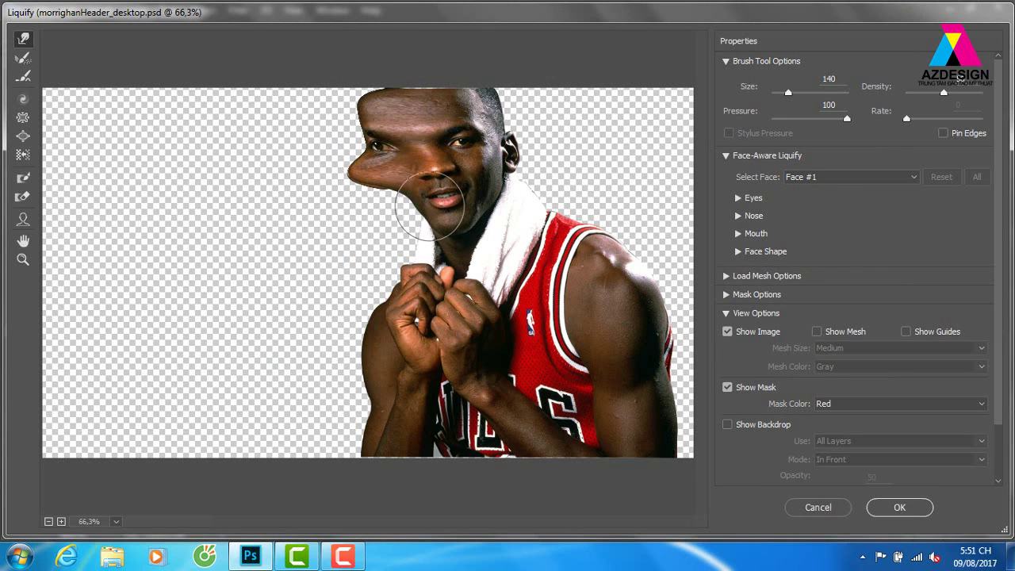
pyautogui.moveTo(408, 199)
pyautogui.mouseDown()
pyautogui.moveTo(351, 199)
pyautogui.moveTo(337, 131)
pyautogui.moveTo(349, 107)
pyautogui.moveTo(375, 118)
pyautogui.moveTo(325, 119)
pyautogui.mouseUp()
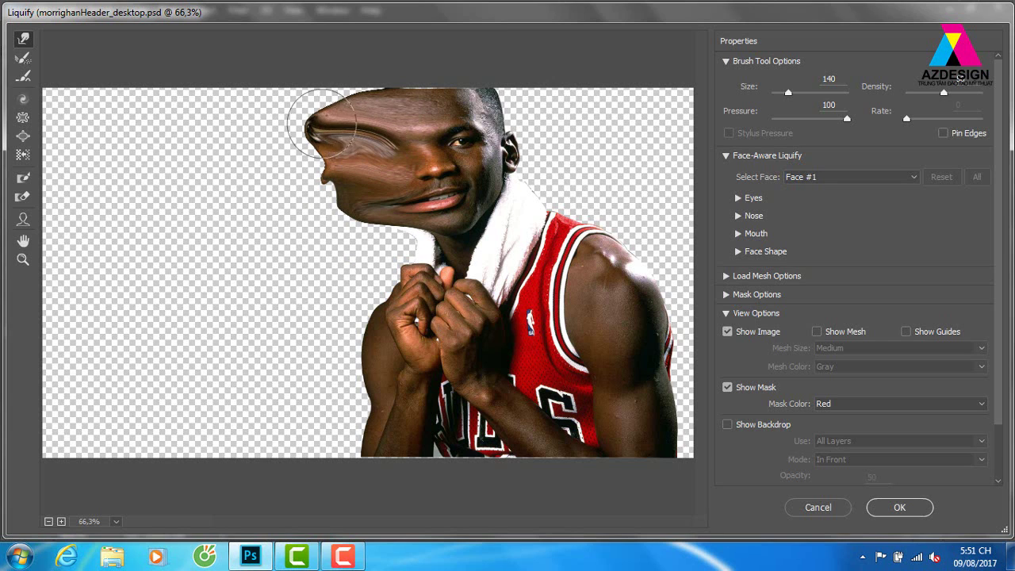
pyautogui.moveTo(324, 68); pyautogui.dragTo(293, 87)
pyautogui.moveTo(386, 86); pyautogui.dragTo(285, 103)
pyautogui.moveTo(388, 198); pyautogui.dragTo(274, 208)
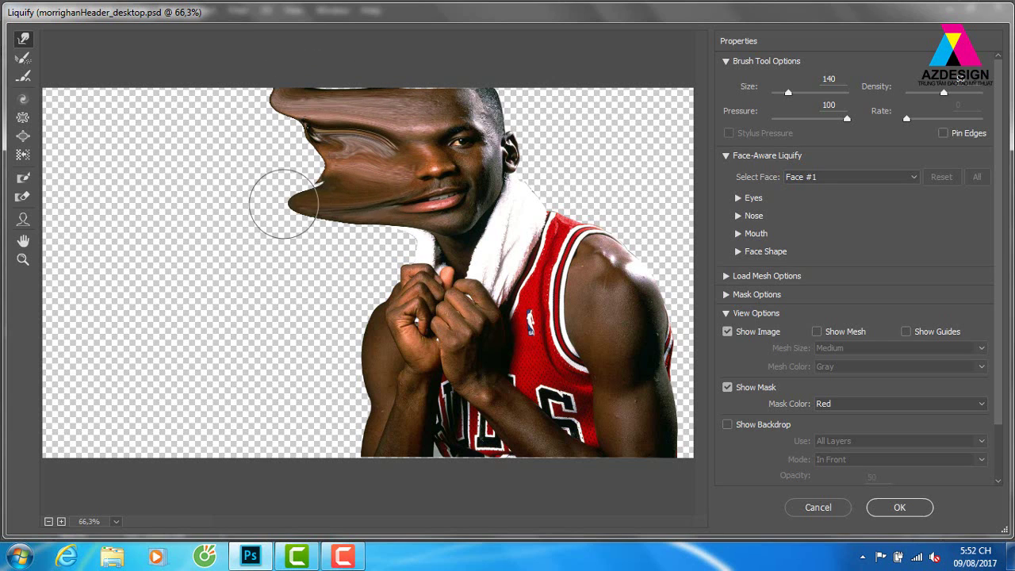
pyautogui.moveTo(431, 266); pyautogui.dragTo(344, 266)
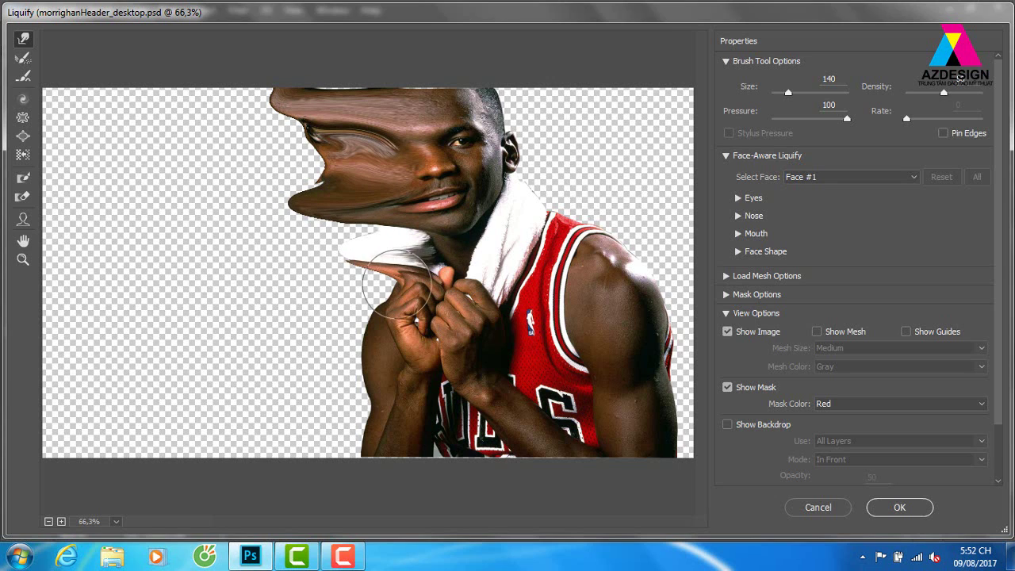
pyautogui.moveTo(420, 294); pyautogui.dragTo(335, 290)
pyautogui.moveTo(397, 273); pyautogui.dragTo(324, 268)
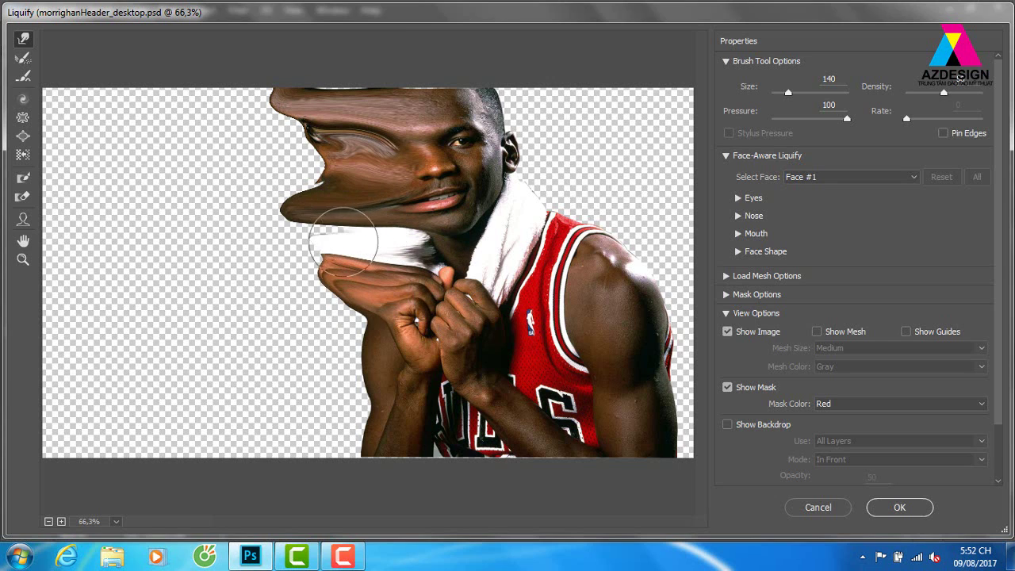
pyautogui.moveTo(375, 228); pyautogui.dragTo(306, 230)
pyautogui.moveTo(349, 184)
pyautogui.mouseDown()
pyautogui.moveTo(262, 179)
pyautogui.moveTo(214, 149)
pyautogui.mouseUp()
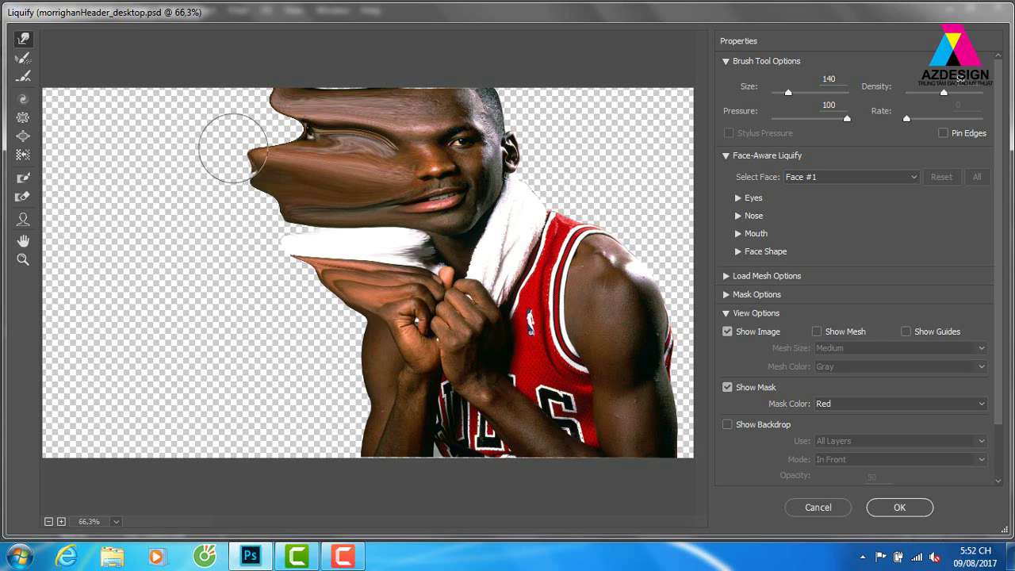
pyautogui.moveTo(321, 139); pyautogui.dragTo(191, 126)
pyautogui.moveTo(290, 146)
pyautogui.mouseDown()
pyautogui.moveTo(240, 115)
pyautogui.moveTo(171, 111)
pyautogui.mouseUp()
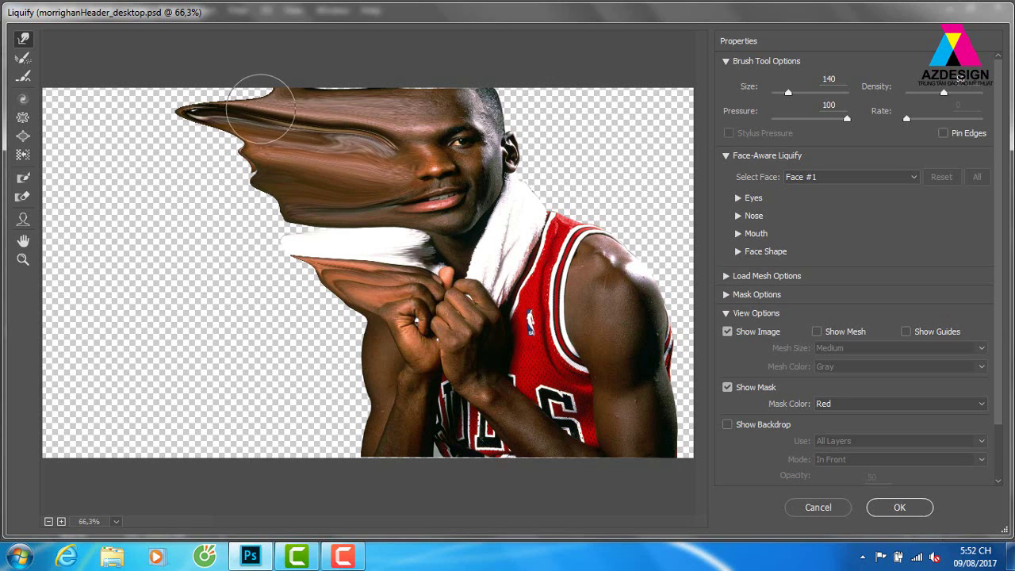
pyautogui.moveTo(261, 92); pyautogui.dragTo(142, 103)
pyautogui.moveTo(283, 214); pyautogui.dragTo(230, 169)
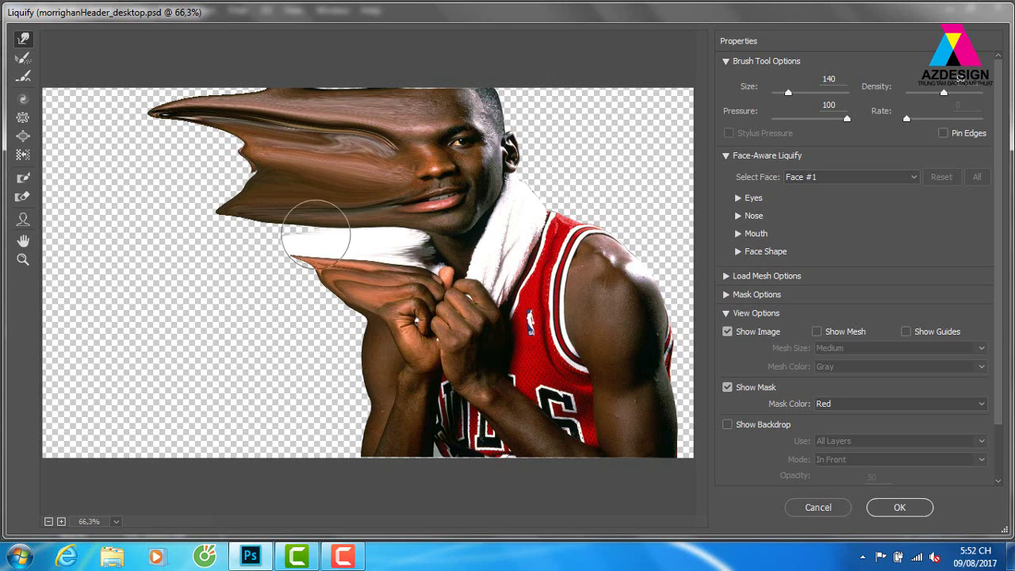
# Pull the forearms left into long brown streaks and far-left spikes.
pyautogui.moveTo(340, 283); pyautogui.dragTo(273, 291)
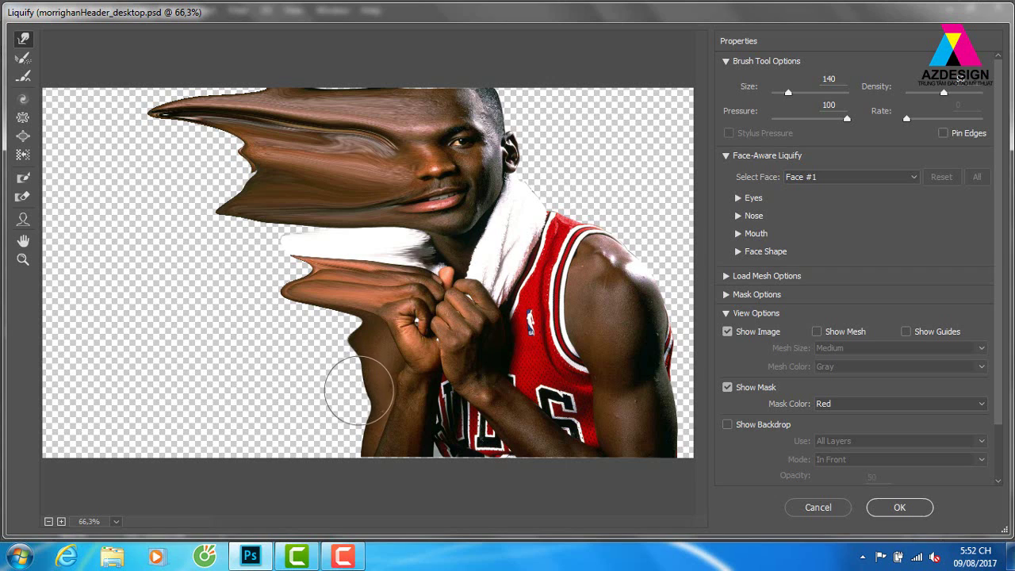
pyautogui.moveTo(357, 415)
pyautogui.mouseDown()
pyautogui.moveTo(294, 408)
pyautogui.moveTo(283, 391)
pyautogui.mouseUp()
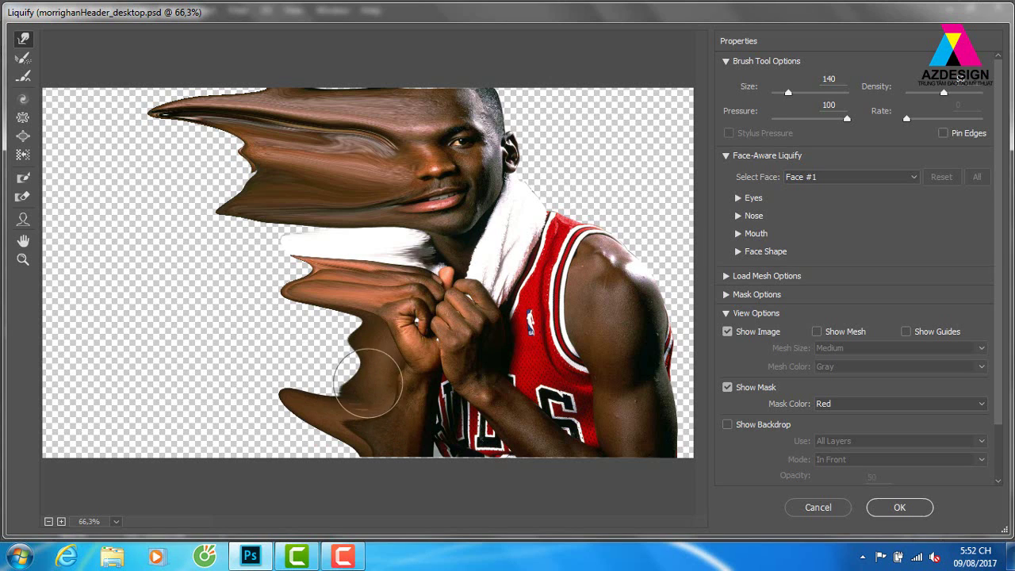
pyautogui.moveTo(373, 359); pyautogui.dragTo(273, 355)
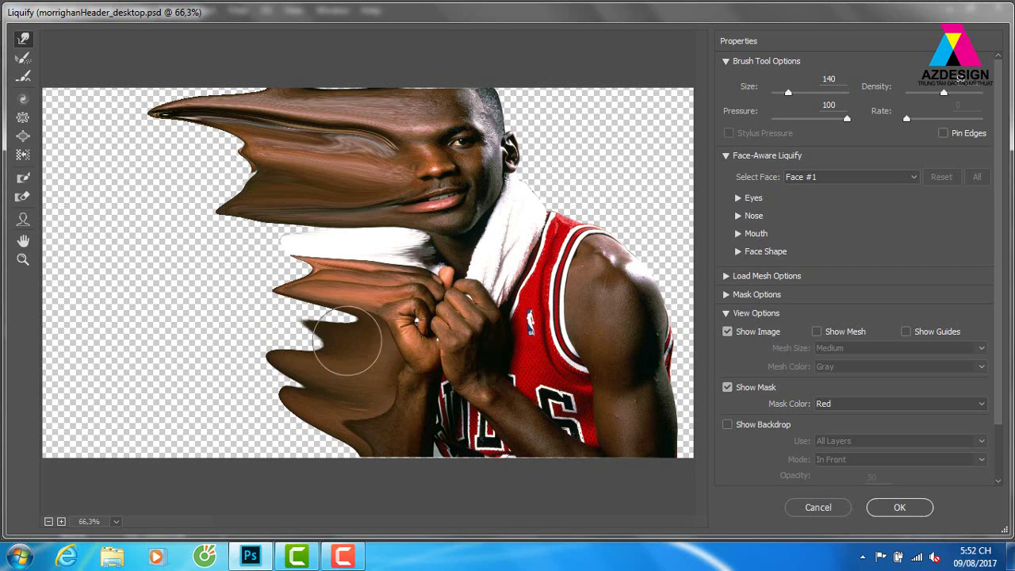
pyautogui.moveTo(349, 295)
pyautogui.mouseDown()
pyautogui.moveTo(261, 295)
pyautogui.moveTo(294, 215)
pyautogui.mouseUp()
pyautogui.moveTo(283, 277); pyautogui.dragTo(139, 239)
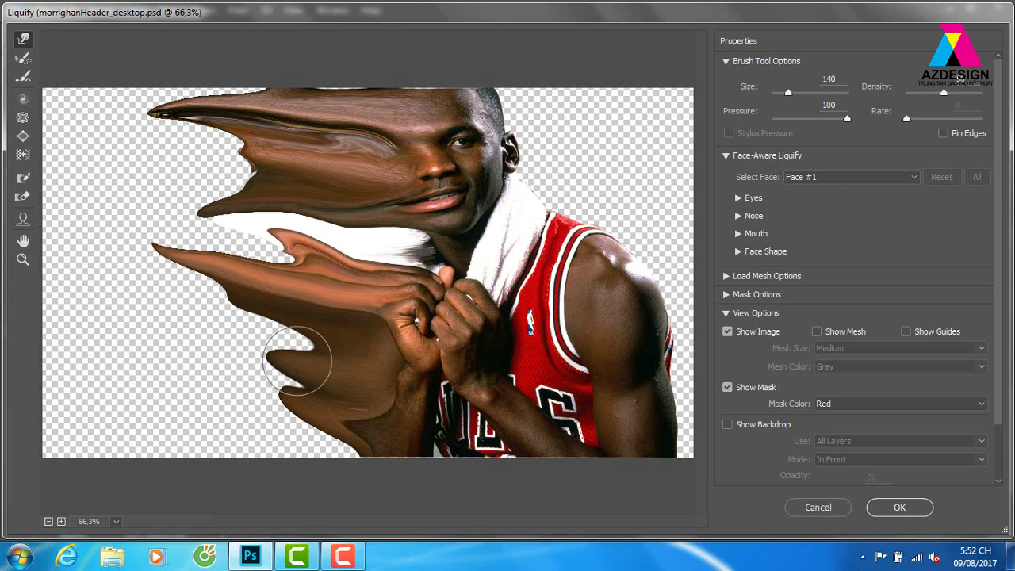
pyautogui.moveTo(297, 361); pyautogui.dragTo(182, 340)
pyautogui.moveTo(345, 367); pyautogui.dragTo(234, 348)
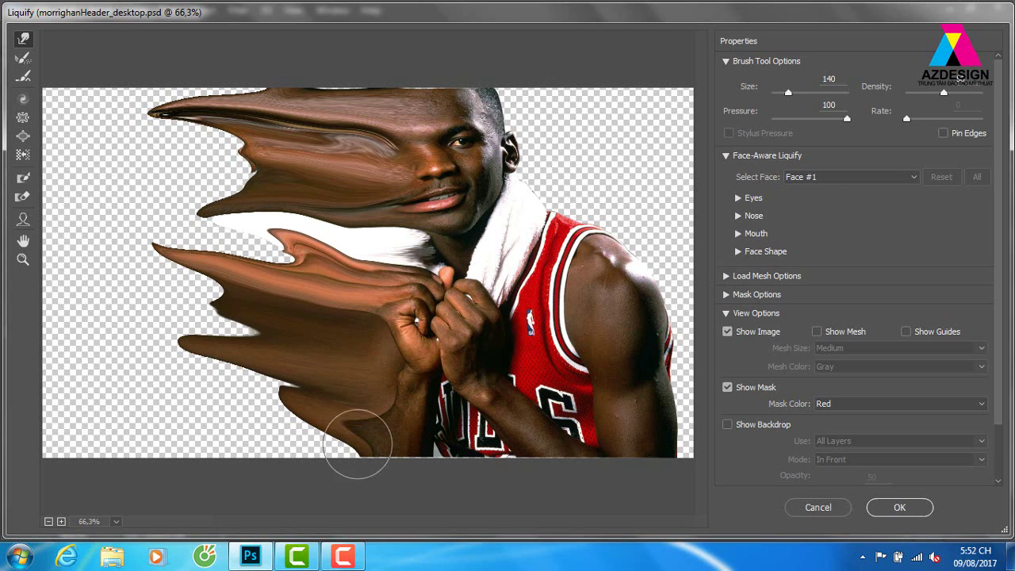
pyautogui.moveTo(363, 476); pyautogui.dragTo(192, 420)
pyautogui.moveTo(286, 392); pyautogui.dragTo(148, 377)
pyautogui.moveTo(310, 429); pyautogui.dragTo(193, 402)
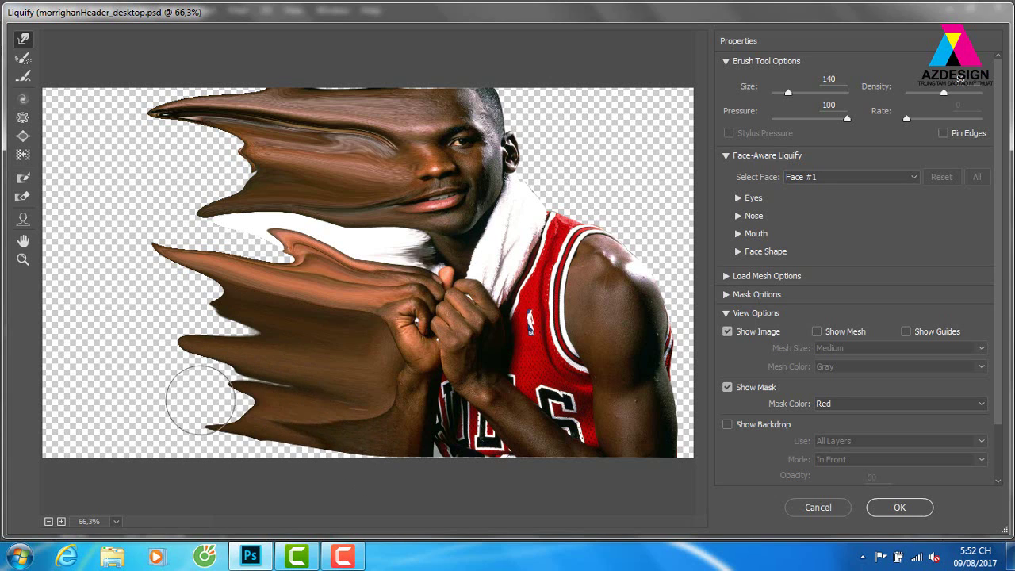
pyautogui.moveTo(336, 469); pyautogui.dragTo(193, 464)
pyautogui.moveTo(329, 435); pyautogui.dragTo(154, 449)
pyautogui.moveTo(269, 430); pyautogui.dragTo(118, 375)
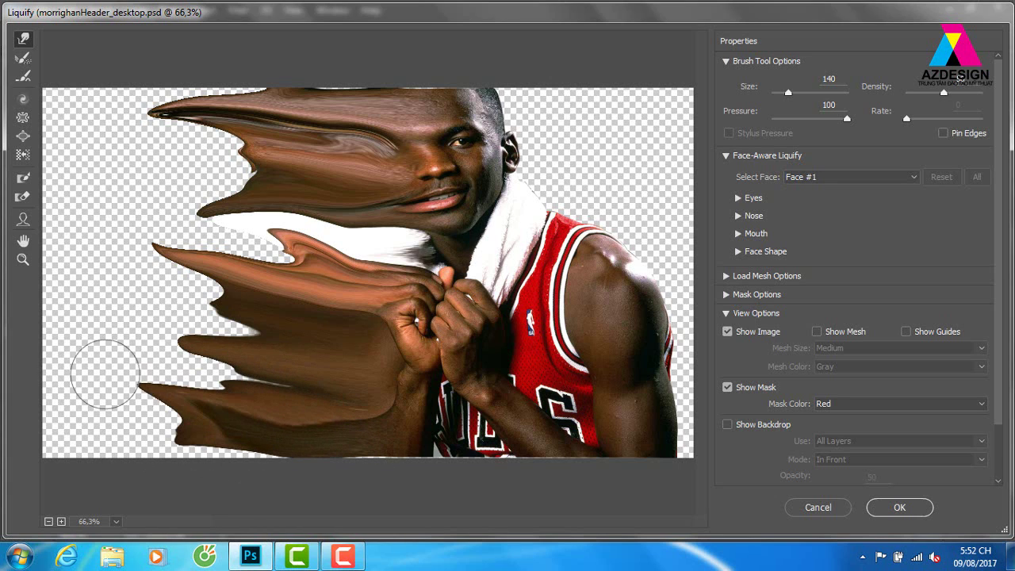
pyautogui.moveTo(262, 395); pyautogui.dragTo(134, 348)
pyautogui.moveTo(267, 359); pyautogui.dragTo(182, 303)
pyautogui.moveTo(256, 310); pyautogui.dragTo(107, 267)
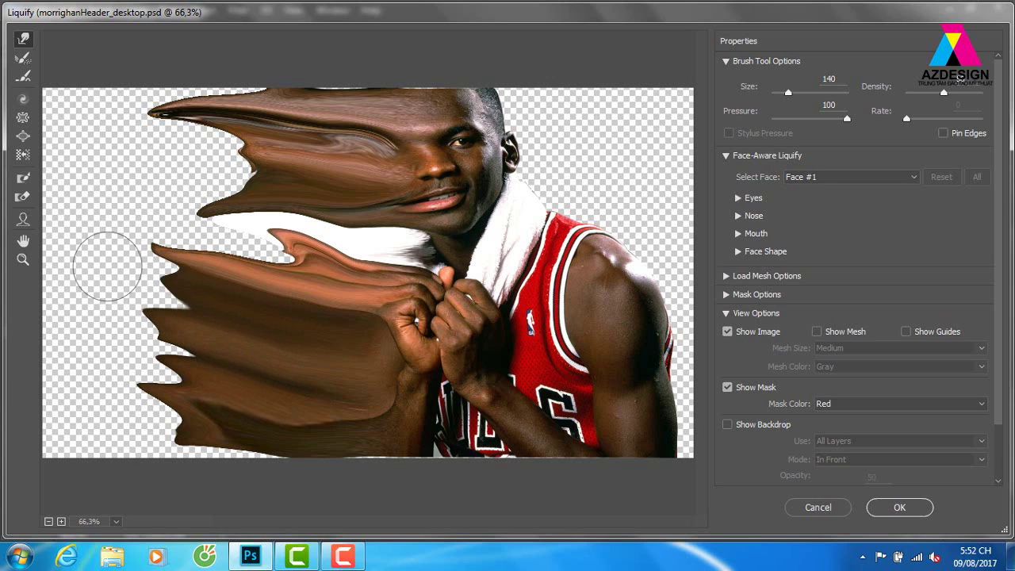
pyautogui.moveTo(242, 261); pyautogui.dragTo(114, 242)
pyautogui.moveTo(302, 266)
pyautogui.mouseDown()
pyautogui.moveTo(164, 243)
pyautogui.moveTo(185, 238)
pyautogui.mouseUp()
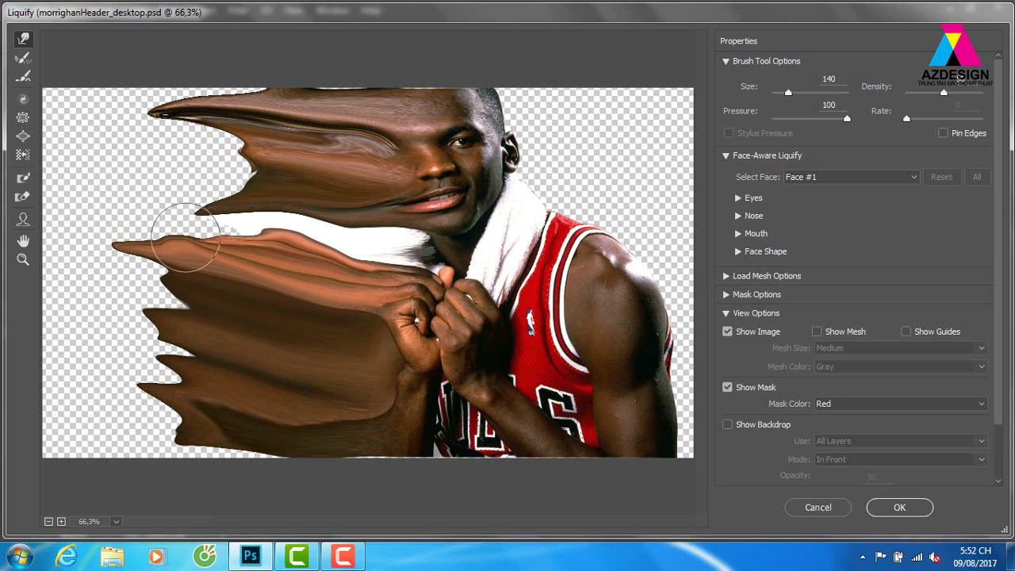
pyautogui.moveTo(295, 211); pyautogui.dragTo(91, 230)
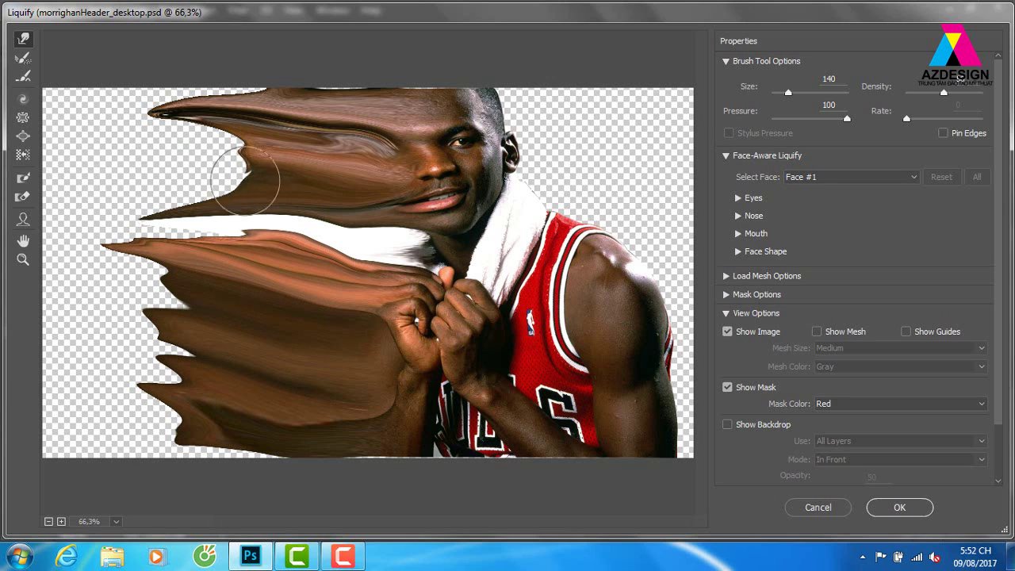
# Extend the top smear to the left edge, add wavy ripples, and apply Liquify.
pyautogui.moveTo(254, 181)
pyautogui.mouseDown()
pyautogui.moveTo(88, 153)
pyautogui.moveTo(99, 121)
pyautogui.mouseUp()
pyautogui.moveTo(218, 149); pyautogui.dragTo(14, 112)
pyautogui.moveTo(238, 119)
pyautogui.mouseDown()
pyautogui.moveTo(140, 79)
pyautogui.moveTo(76, 88)
pyautogui.mouseUp()
pyautogui.moveTo(317, 107); pyautogui.dragTo(75, 84)
pyautogui.moveTo(238, 139); pyautogui.dragTo(85, 132)
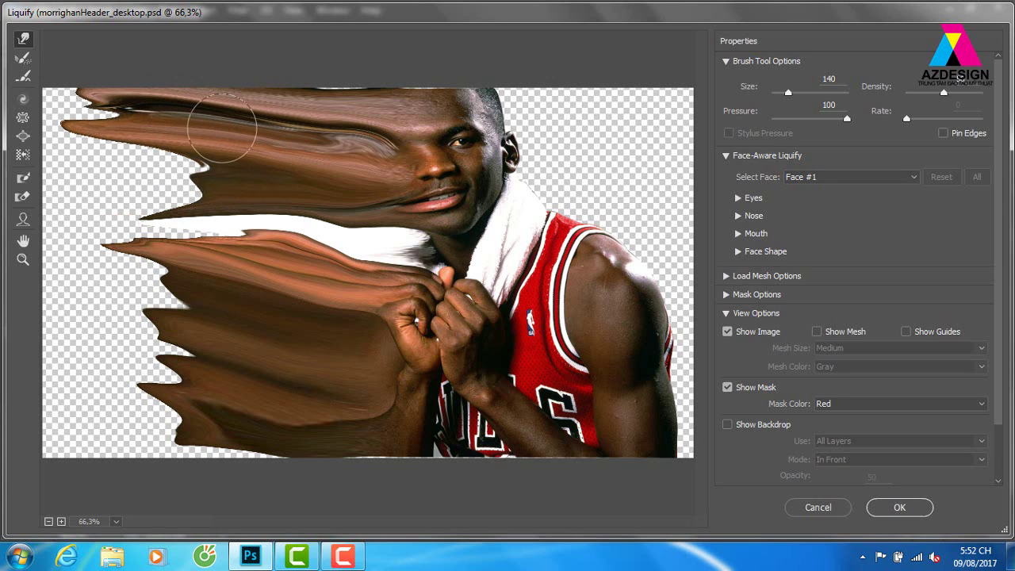
pyautogui.moveTo(223, 130); pyautogui.dragTo(62, 100)
pyautogui.moveTo(297, 181); pyautogui.dragTo(150, 193)
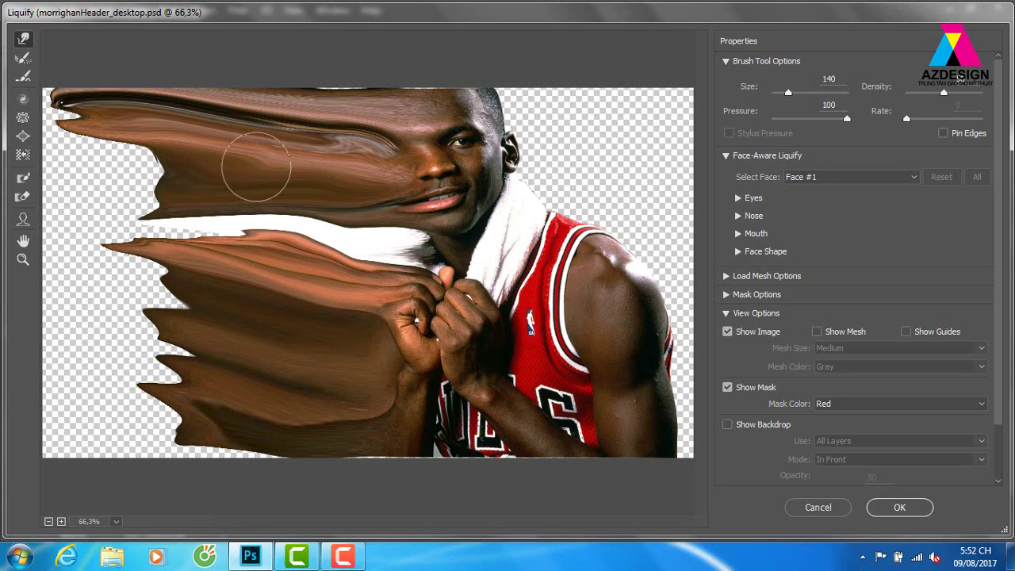
pyautogui.moveTo(260, 163); pyautogui.dragTo(226, 154)
pyautogui.moveTo(294, 140); pyautogui.dragTo(189, 161)
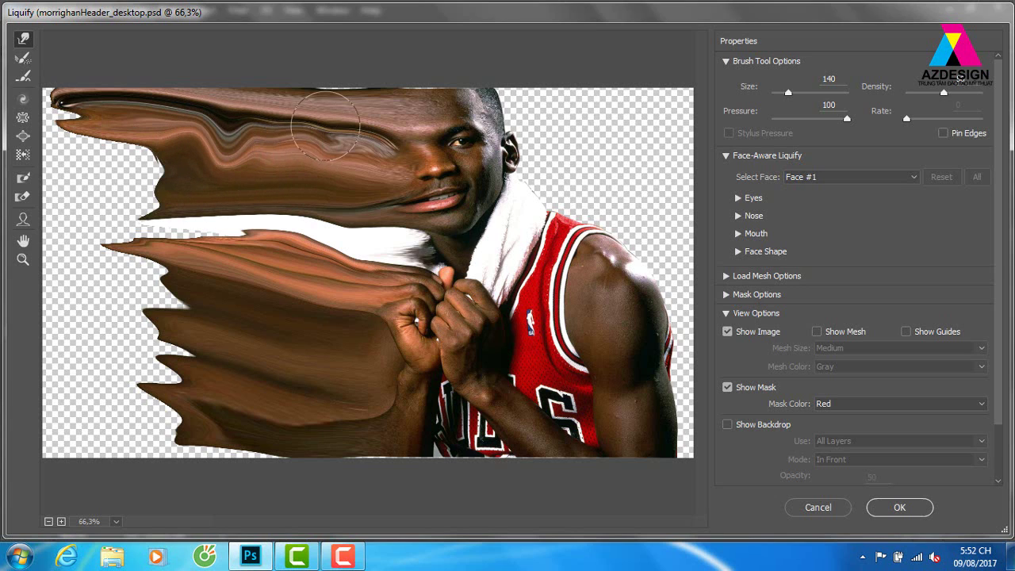
pyautogui.moveTo(325, 136); pyautogui.dragTo(200, 119)
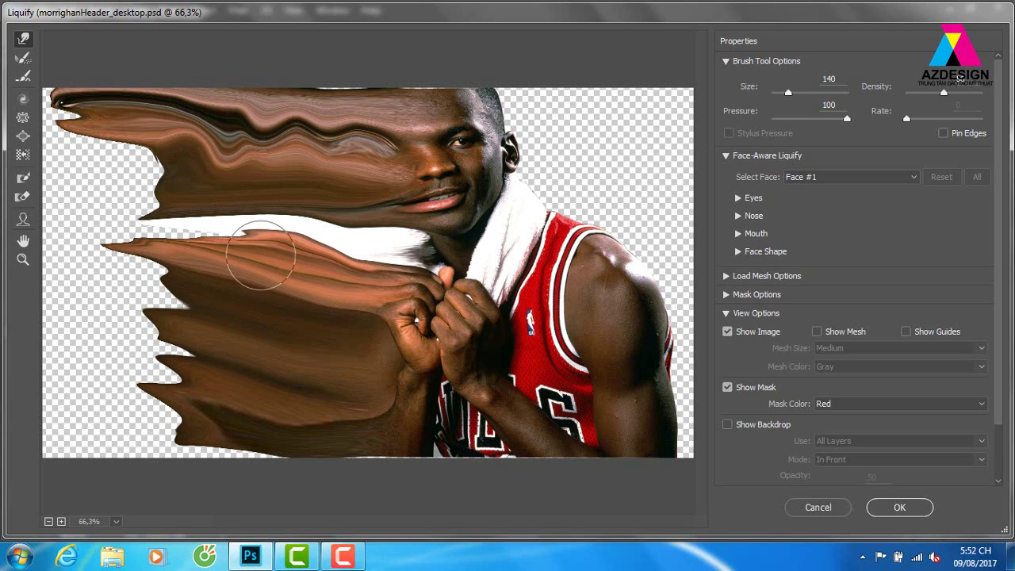
pyautogui.moveTo(261, 261); pyautogui.dragTo(198, 267)
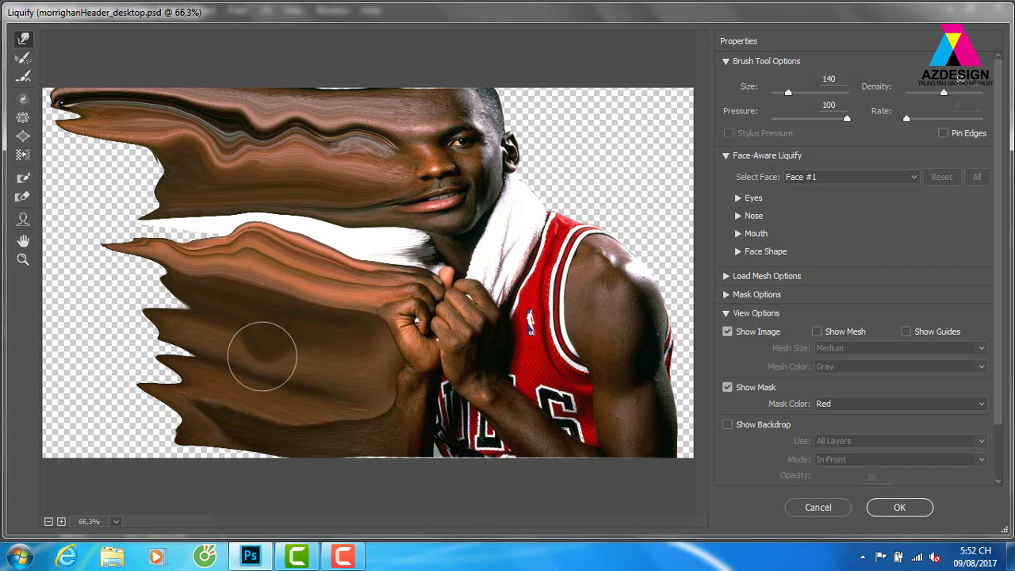
pyautogui.moveTo(265, 356); pyautogui.dragTo(209, 354)
pyautogui.moveTo(281, 407)
pyautogui.mouseDown()
pyautogui.moveTo(327, 335)
pyautogui.moveTo(320, 389)
pyautogui.moveTo(262, 407)
pyautogui.moveTo(217, 399)
pyautogui.moveTo(331, 410)
pyautogui.moveTo(354, 386)
pyautogui.mouseUp()
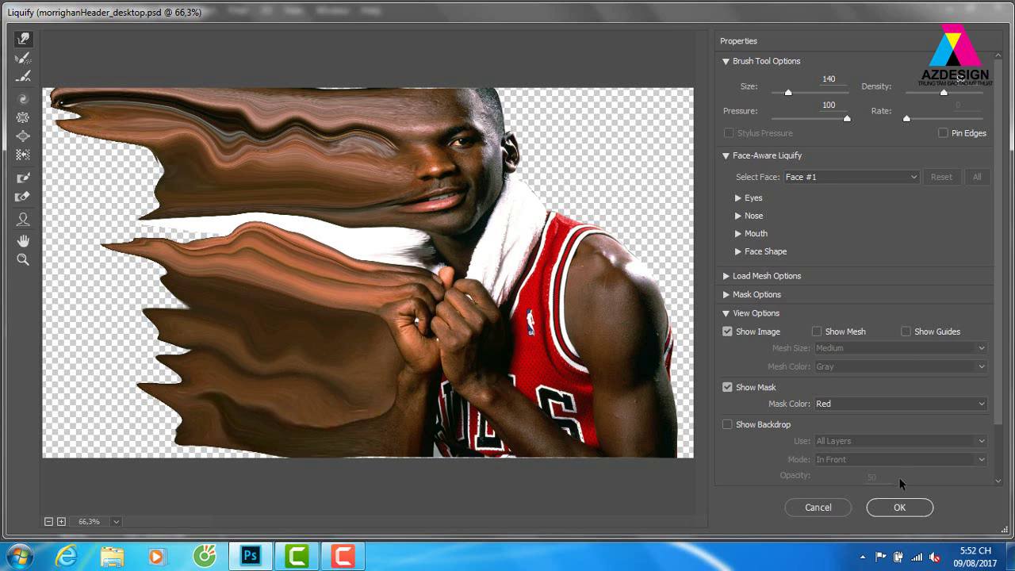
pyautogui.click(896, 507)
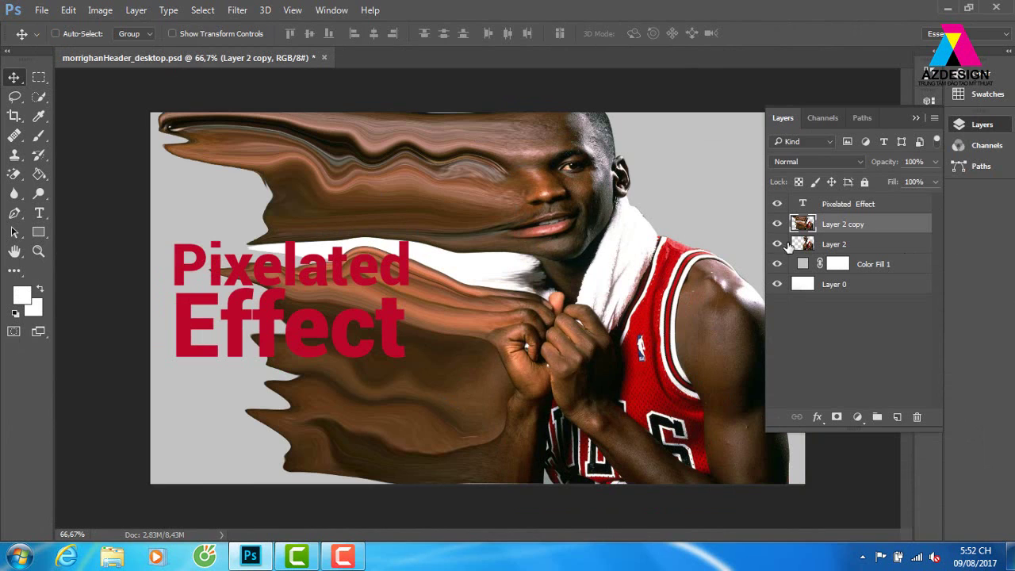
# Hide and re-show Layer 2 copy to compare with the original, selecting the Rectangular Marquee.
pyautogui.click(777, 224)
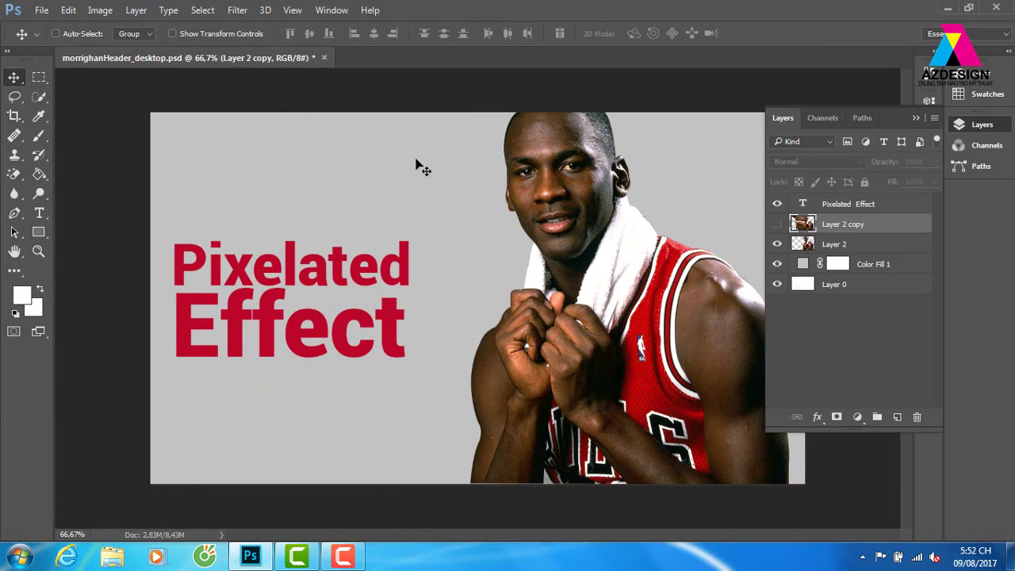
pyautogui.click(39, 76)
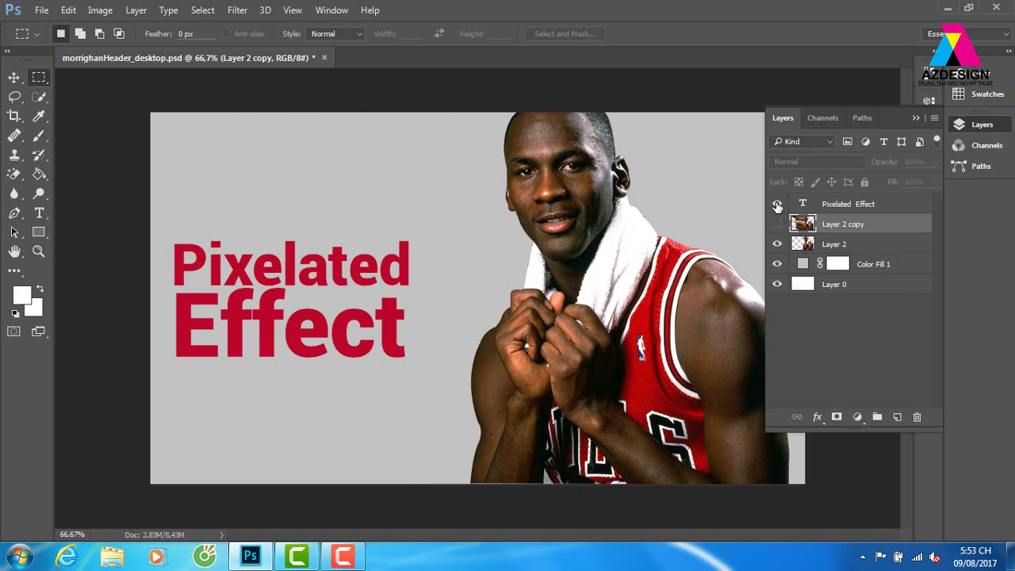
pyautogui.click(777, 225)
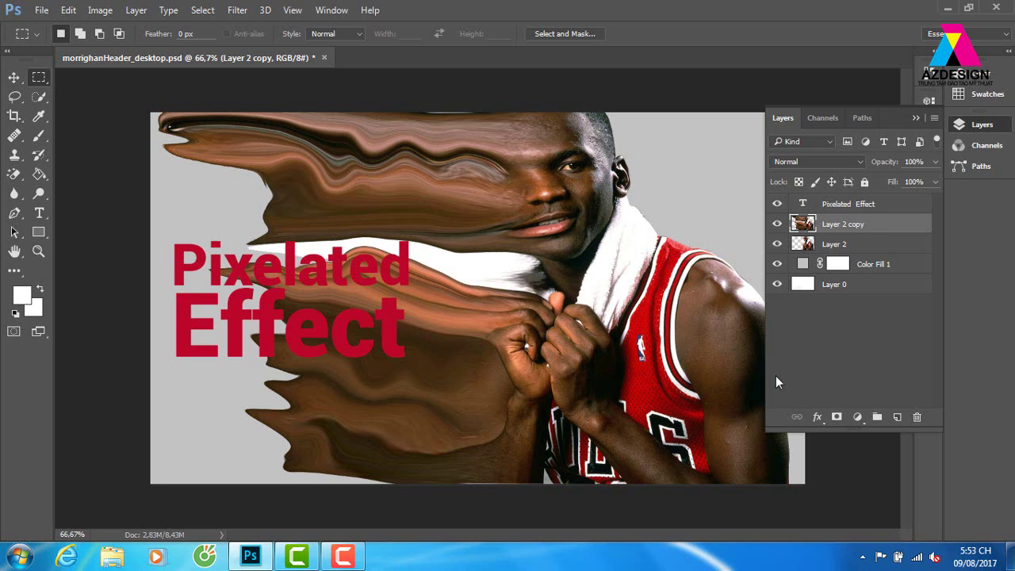
# Append the Square Brushes set, choose the 18 px square brush, and create Layer 3.
pyautogui.click(37, 137)
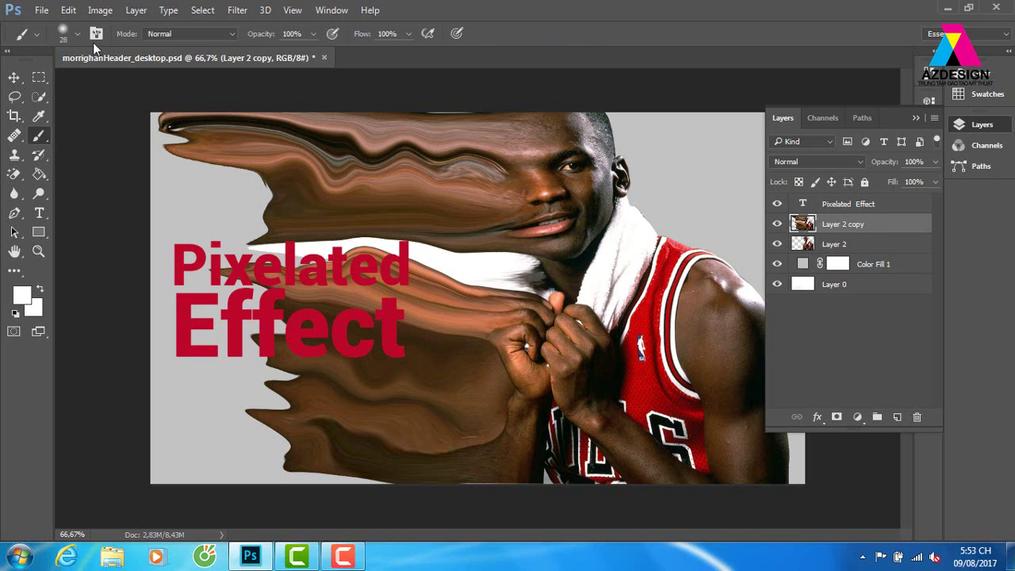
pyautogui.click(77, 33)
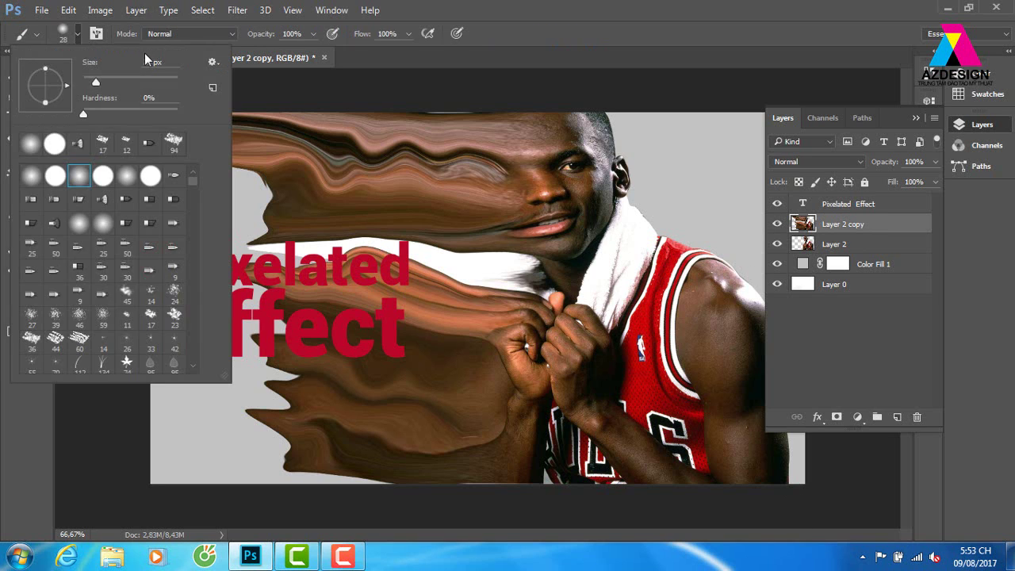
pyautogui.click(216, 62)
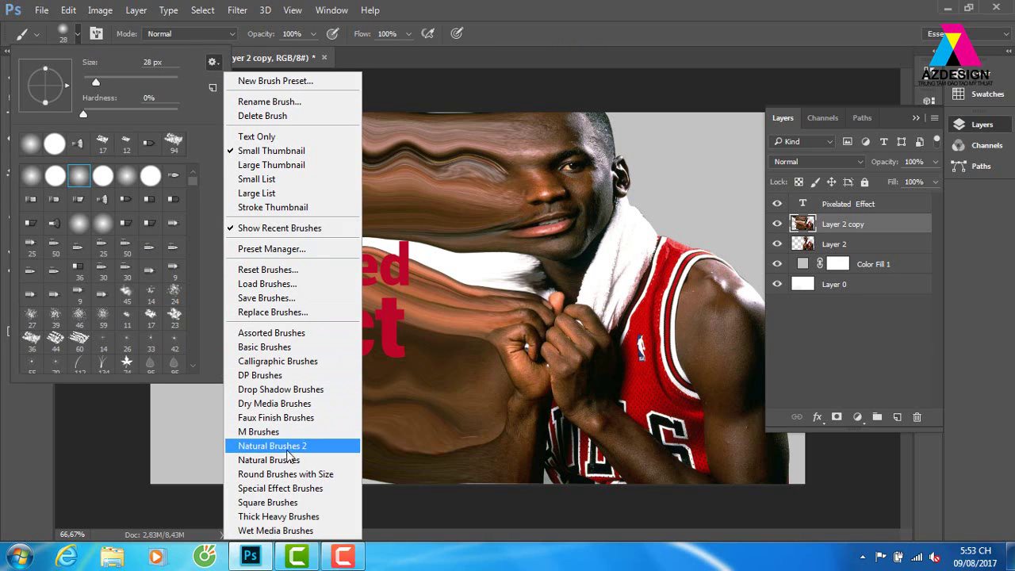
pyautogui.click(268, 502)
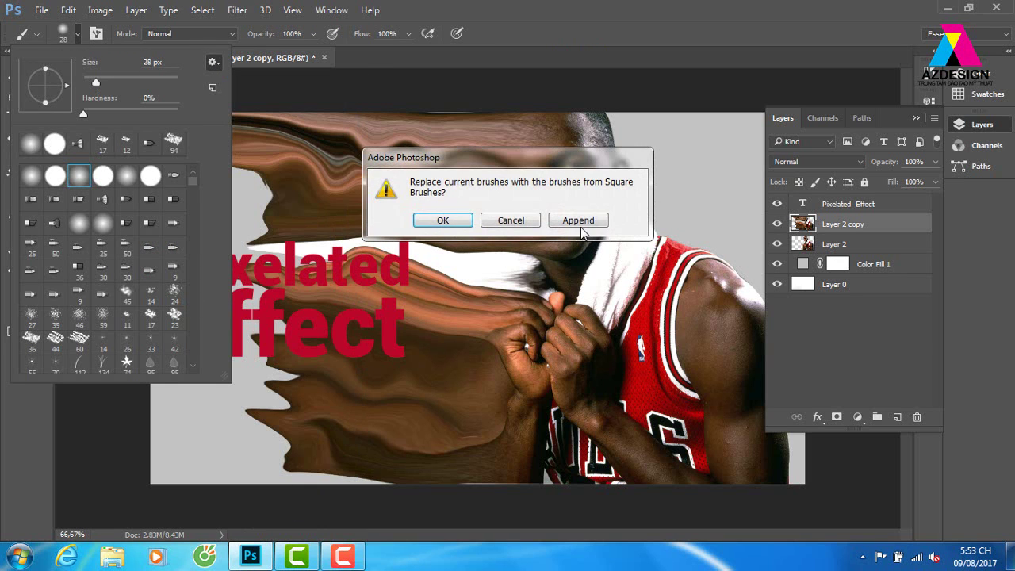
pyautogui.click(578, 220)
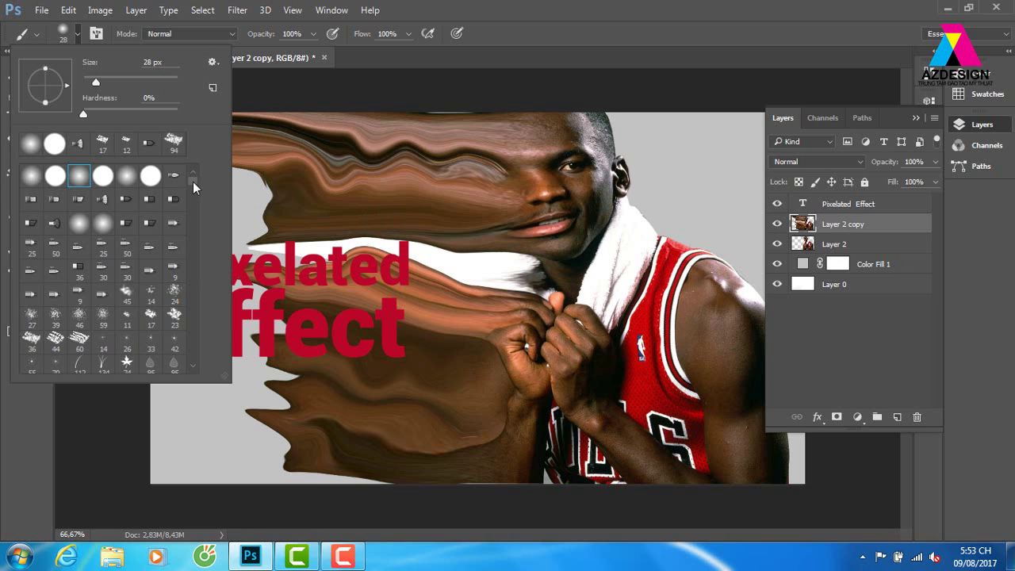
pyautogui.moveTo(192, 181); pyautogui.dragTo(202, 365)
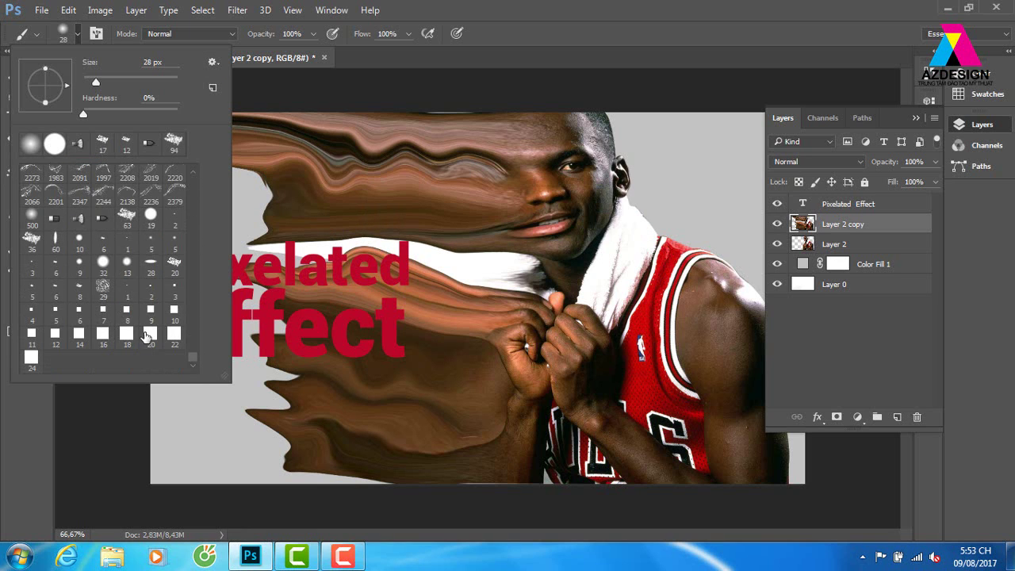
pyautogui.click(126, 333)
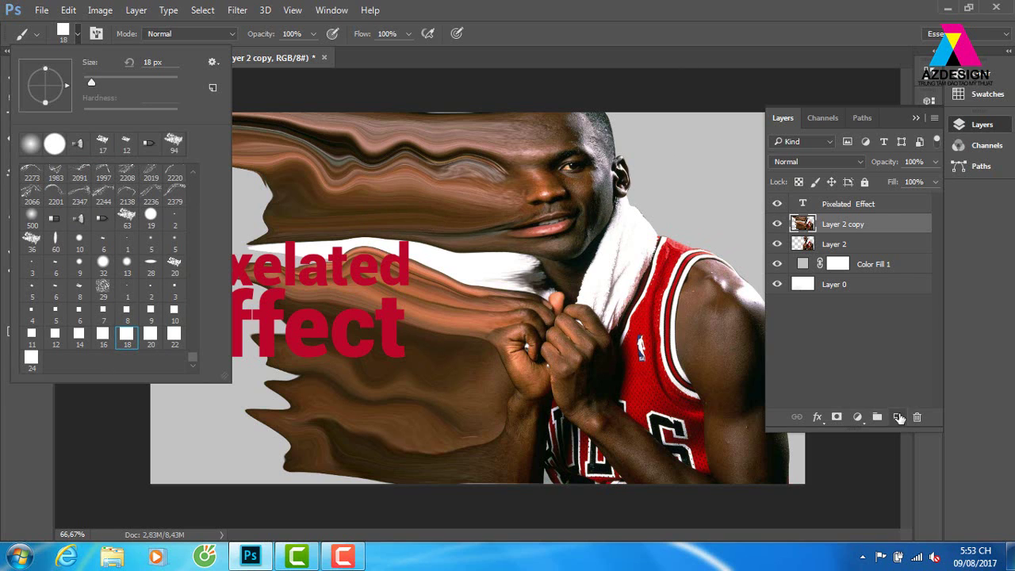
pyautogui.click(897, 416)
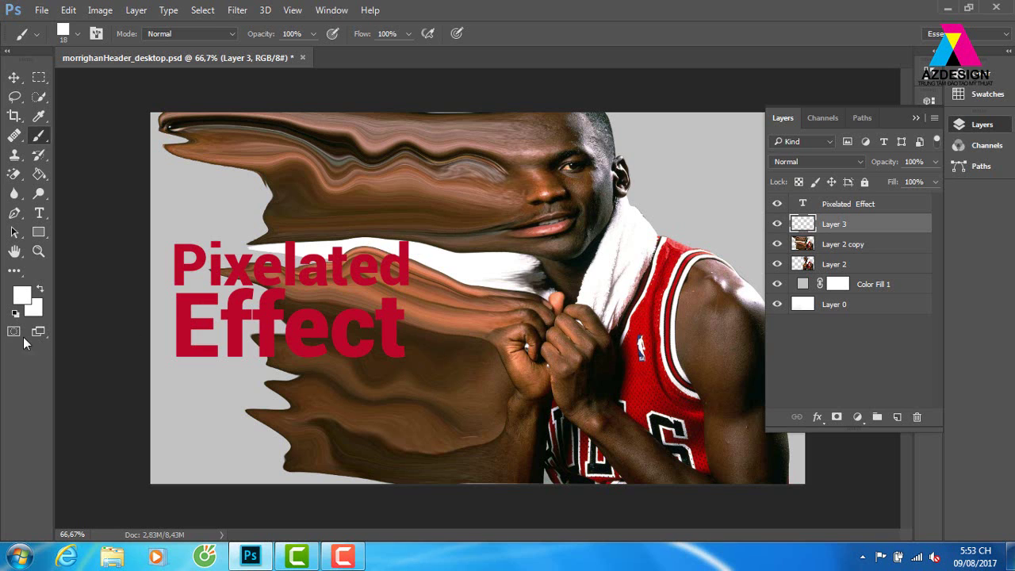
# Set the foreground colour to black (000000) and test-paint beside the head.
pyautogui.click(21, 295)
pyautogui.write('000000')
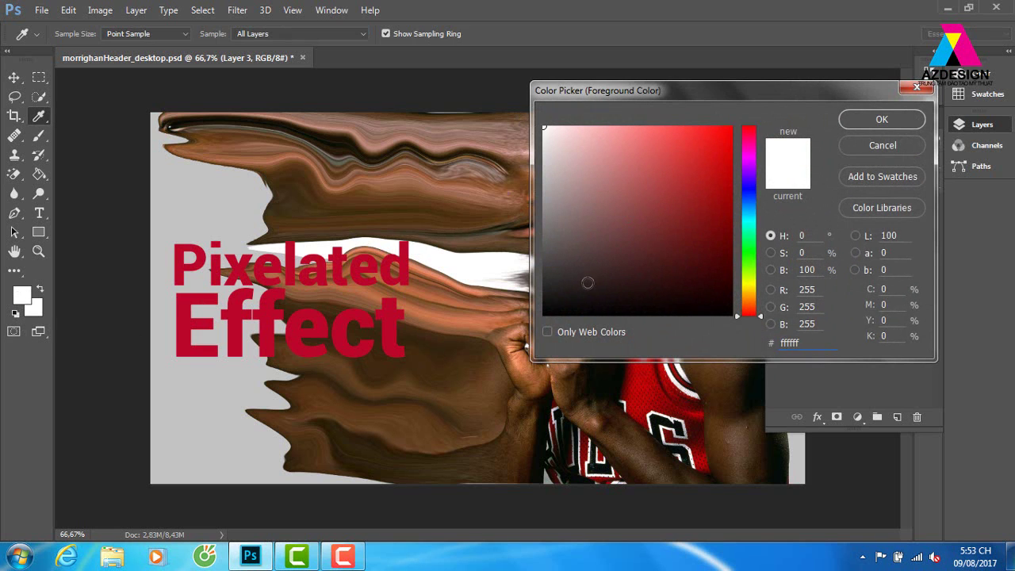
pyautogui.press('Return')
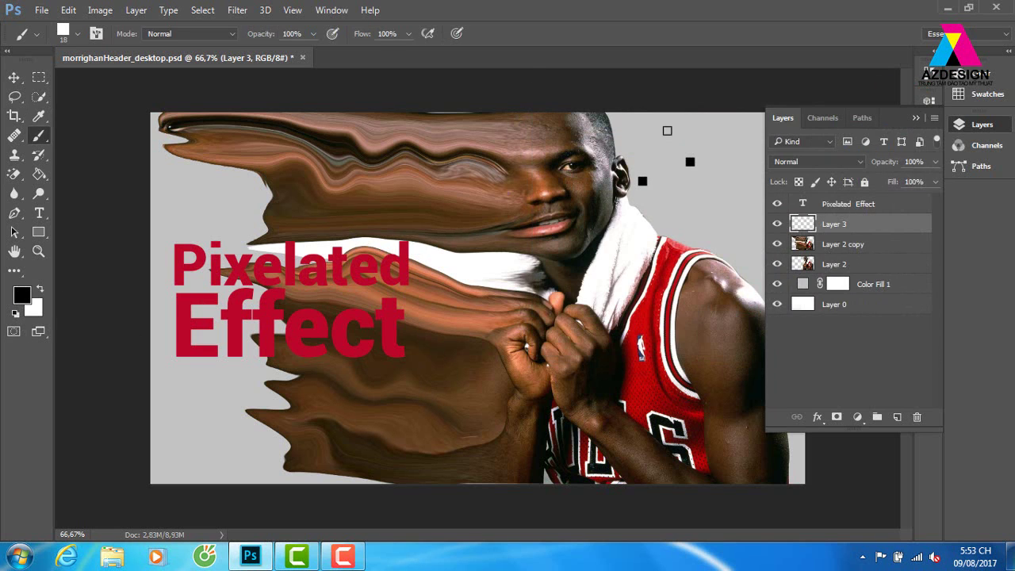
pyautogui.click(684, 206)
# Give the square brush 235% spacing and 100% size jitter, undoing the test strokes.
pyautogui.click(331, 9)
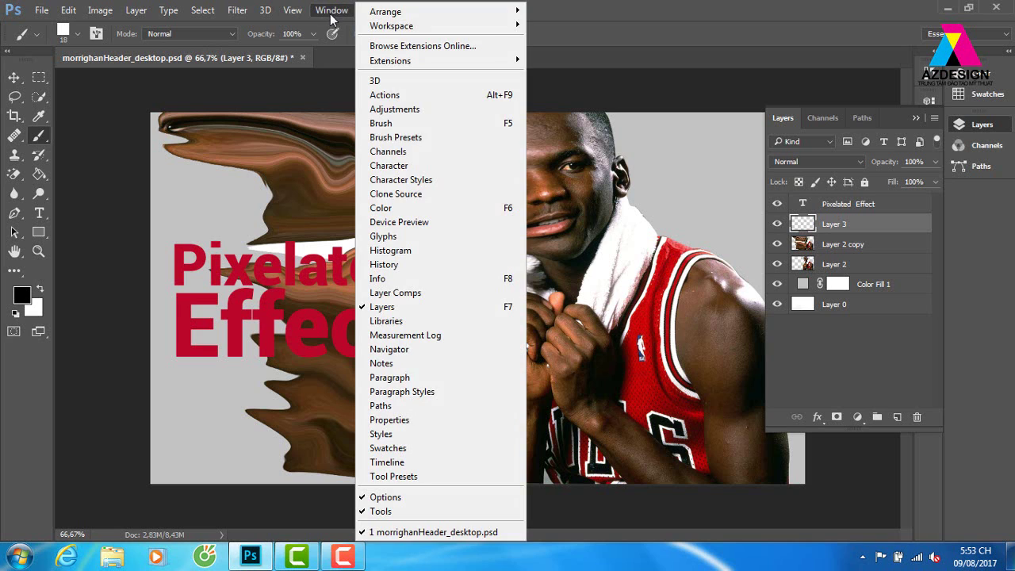
pyautogui.click(414, 125)
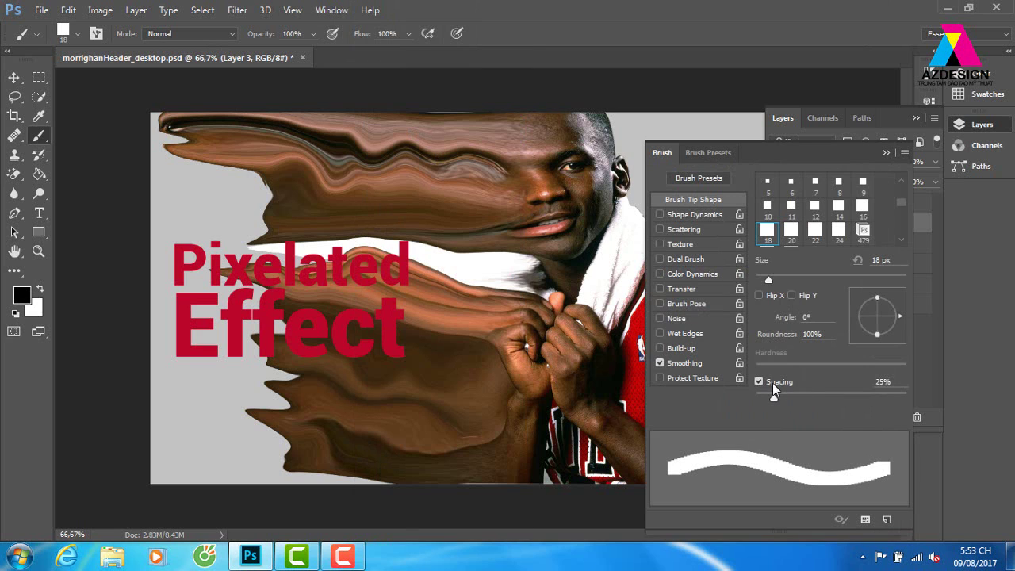
pyautogui.moveTo(775, 398); pyautogui.dragTo(871, 401)
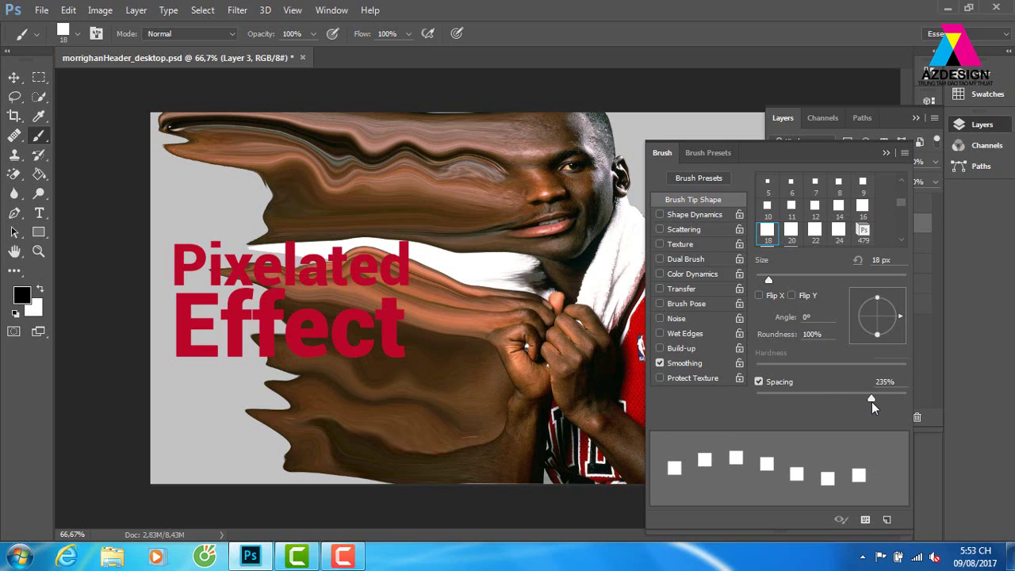
pyautogui.click(727, 216)
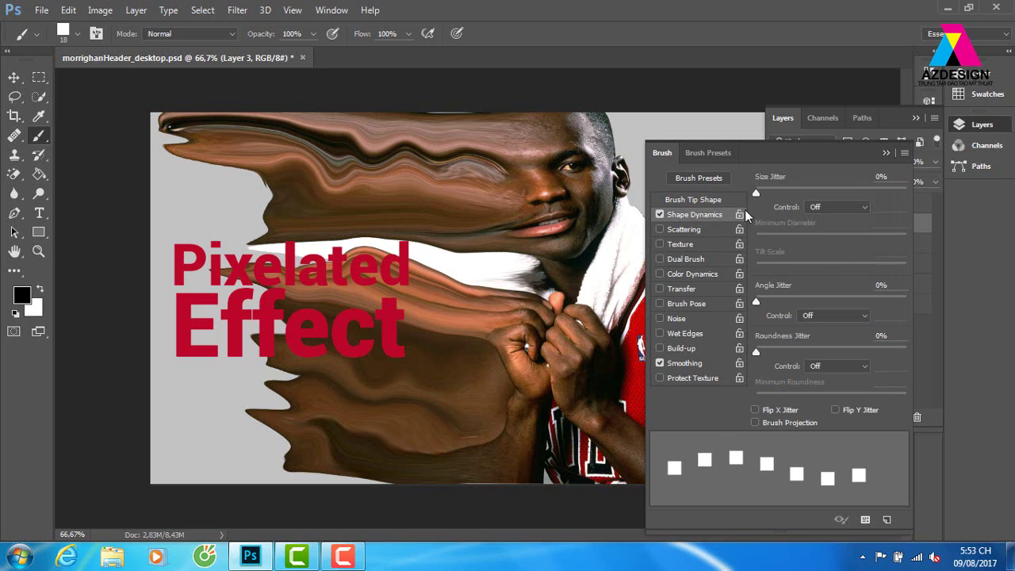
pyautogui.moveTo(766, 192); pyautogui.dragTo(988, 189)
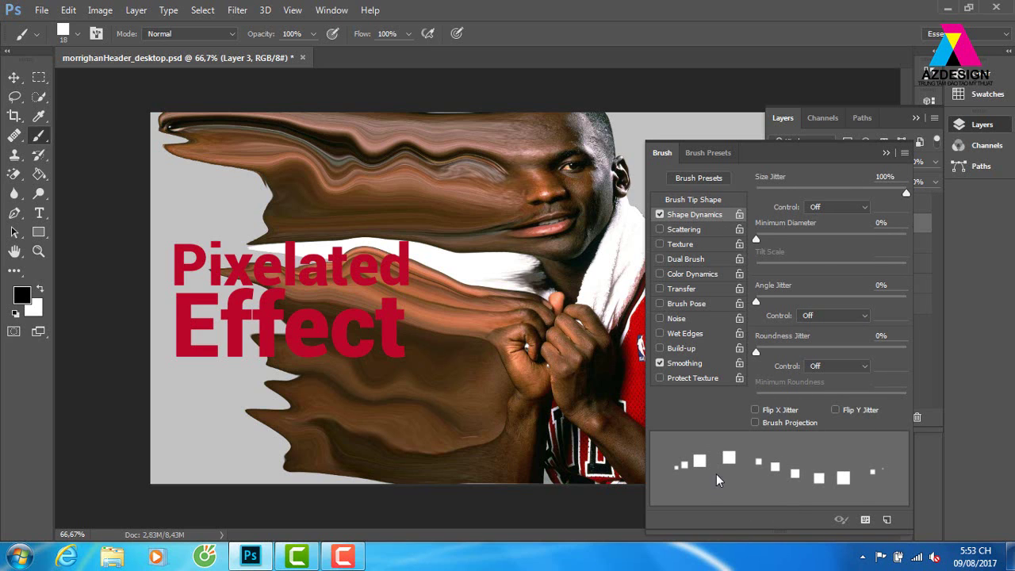
pyautogui.moveTo(408, 338); pyautogui.dragTo(549, 238)
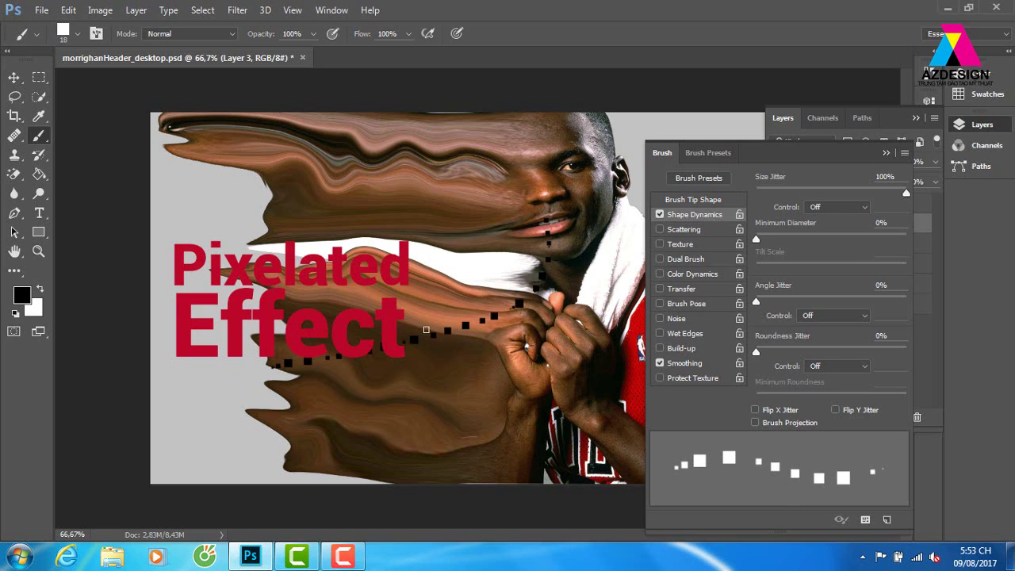
pyautogui.hotkey('ctrl', 'z')
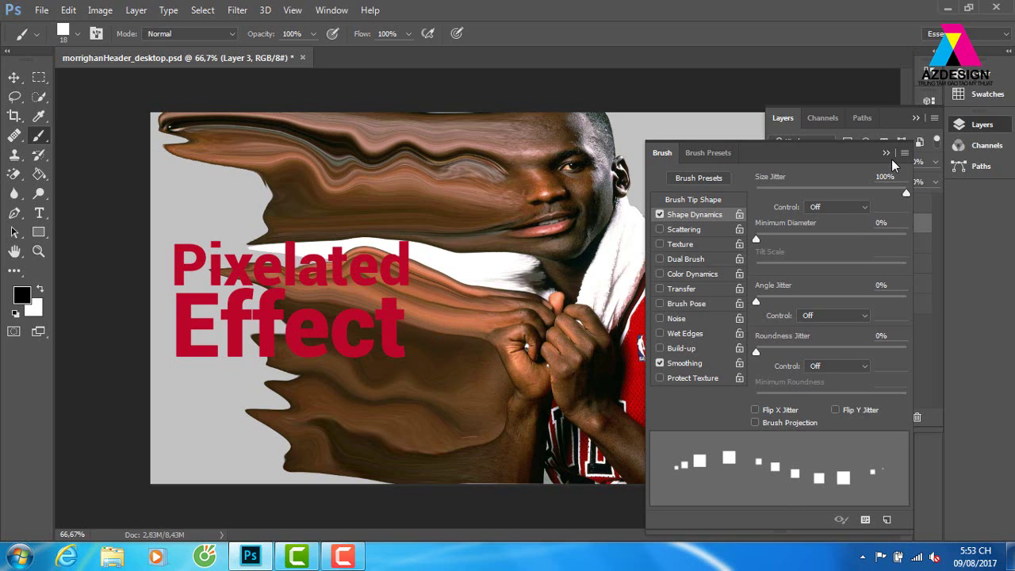
pyautogui.click(886, 152)
pyautogui.moveTo(652, 187); pyautogui.dragTo(712, 171)
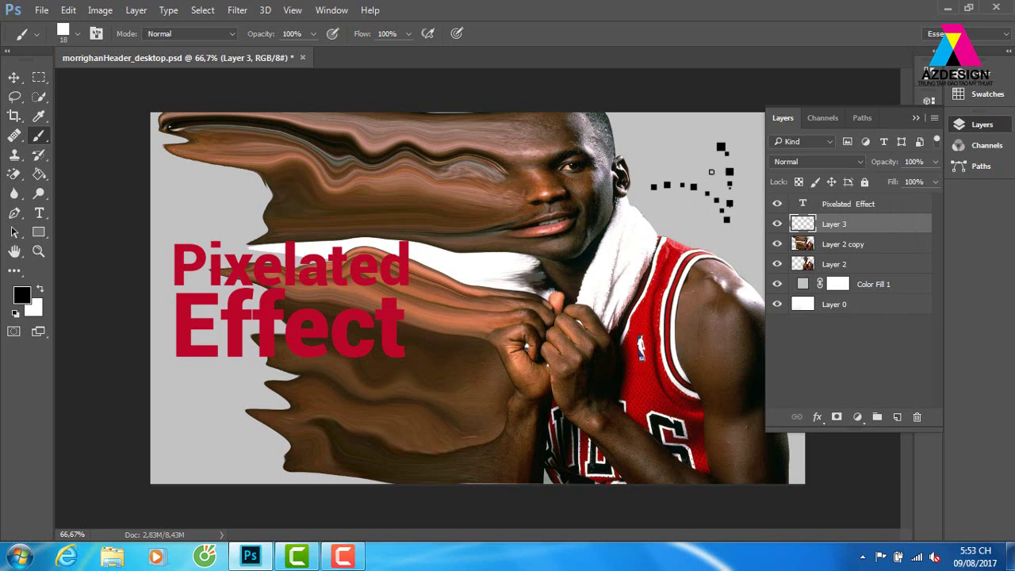
pyautogui.hotkey('ctrl', 'z')
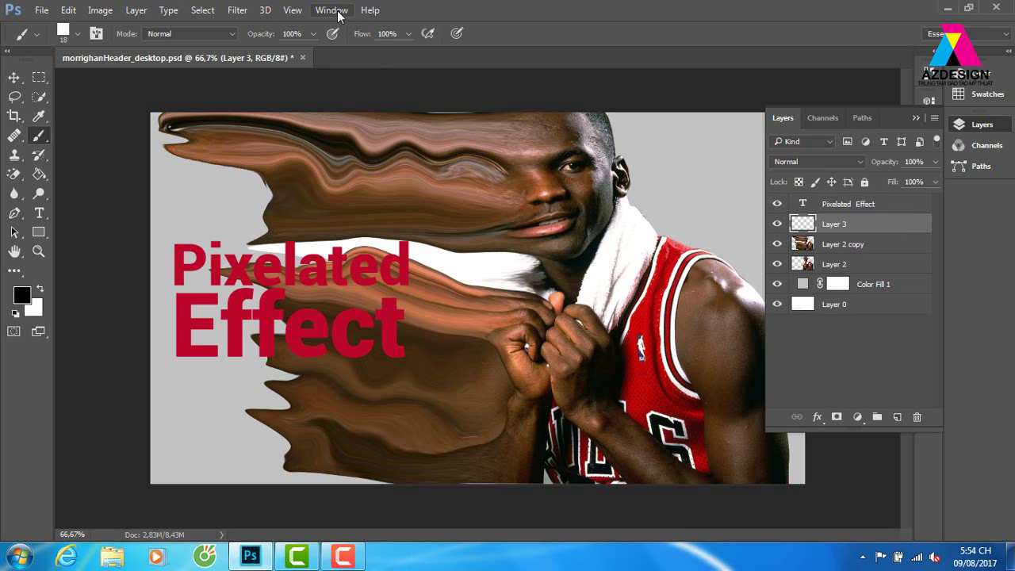
# Enable brush Scattering at 946%, test a stroke across the face and undo it.
pyautogui.click(333, 11)
pyautogui.click(396, 123)
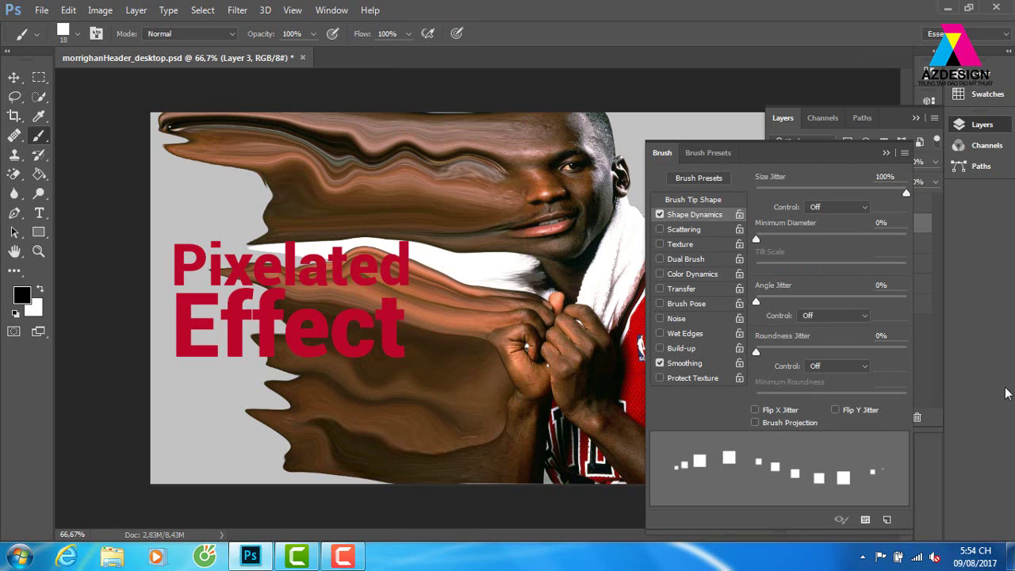
pyautogui.click(705, 229)
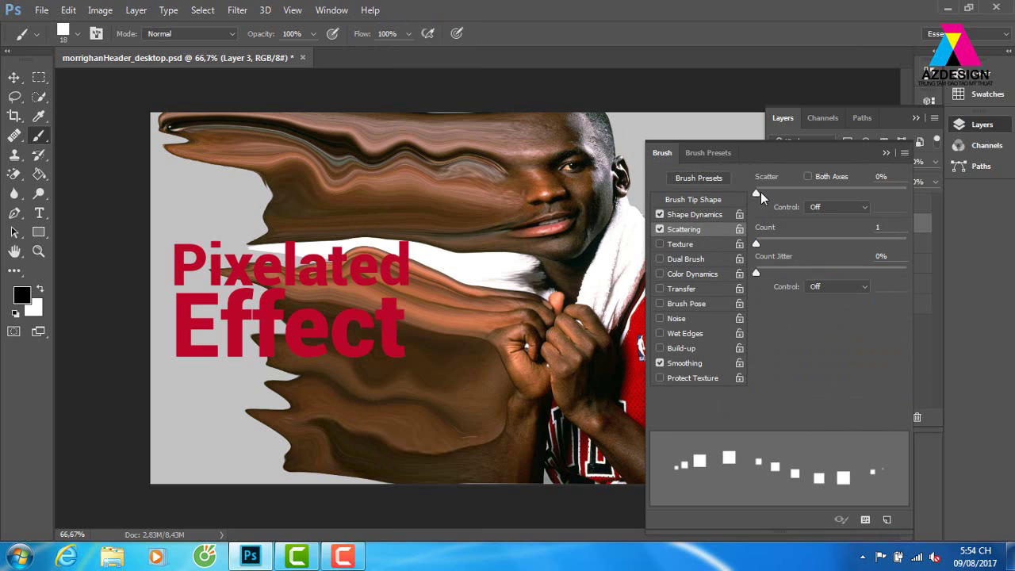
pyautogui.moveTo(757, 193); pyautogui.dragTo(898, 193)
pyautogui.moveTo(405, 321)
pyautogui.mouseDown()
pyautogui.moveTo(494, 262)
pyautogui.moveTo(414, 348)
pyautogui.mouseUp()
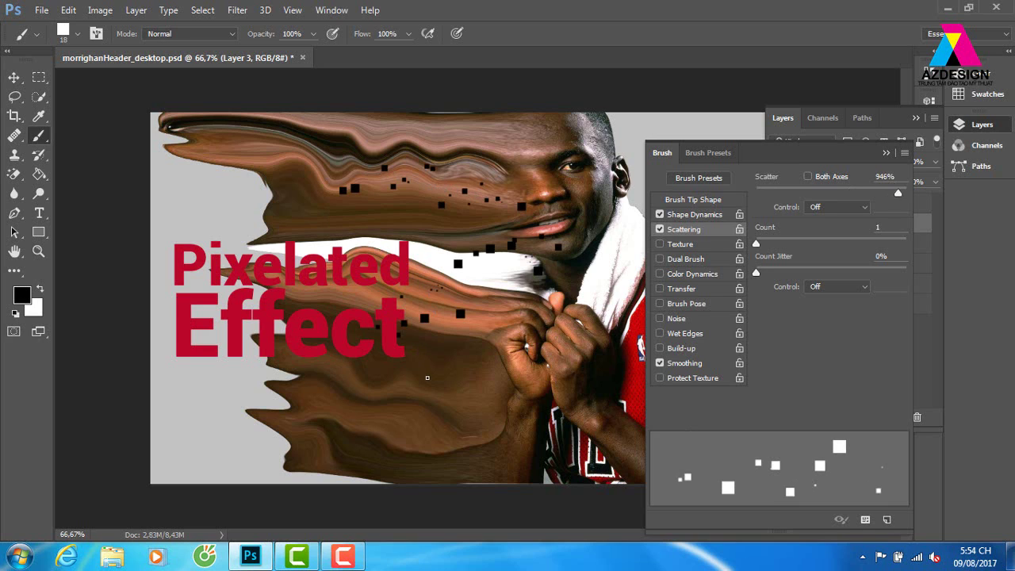
pyautogui.hotkey('ctrl', 'alt', 'z')
pyautogui.hotkey('ctrl', 'alt', 'z')
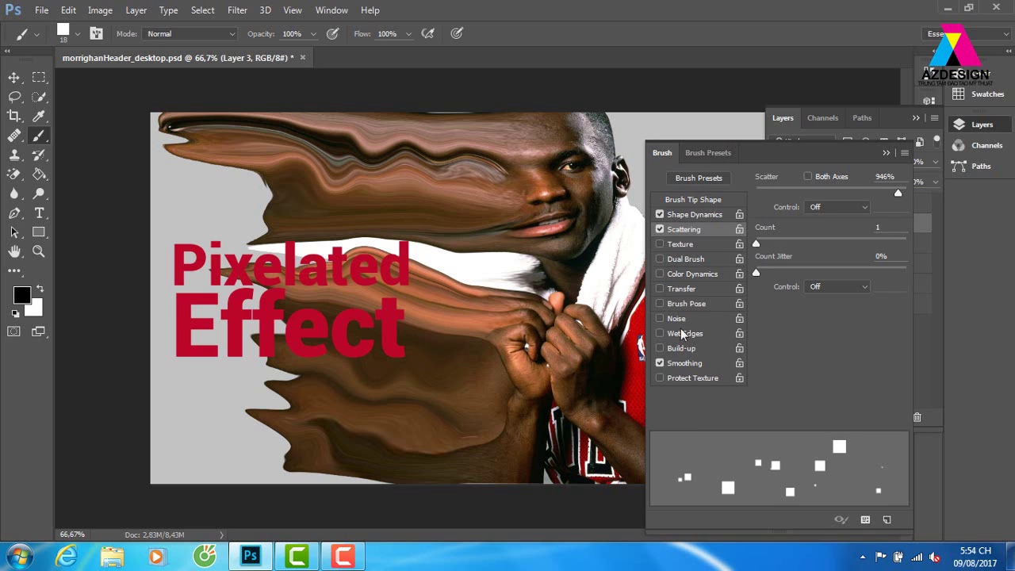
pyautogui.click(886, 153)
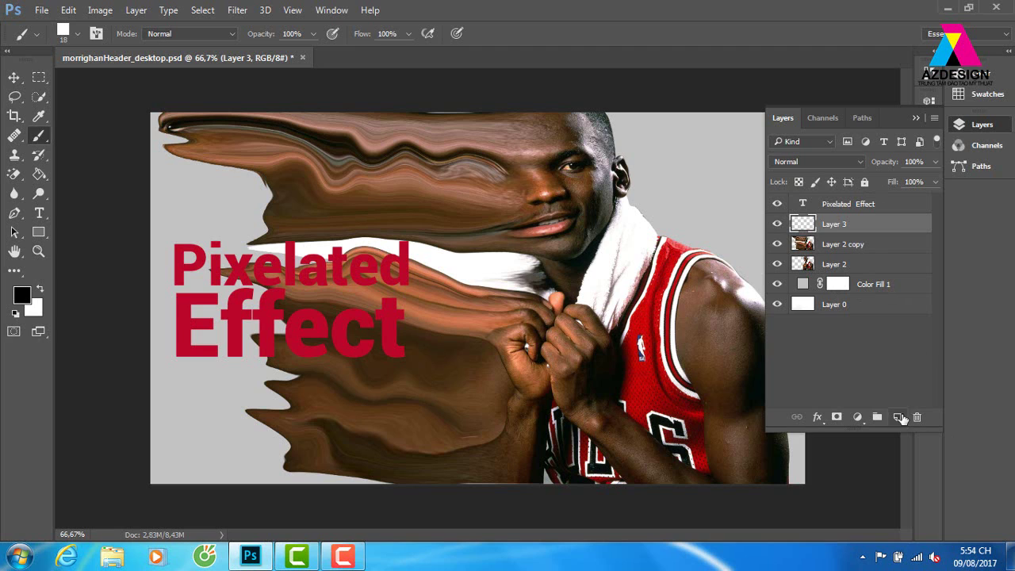
# Delete Layer 3, add a layer mask to Layer 2 copy and invert it to black.
pyautogui.moveTo(869, 230)
pyautogui.mouseDown()
pyautogui.moveTo(921, 391)
pyautogui.moveTo(916, 416)
pyautogui.mouseUp()
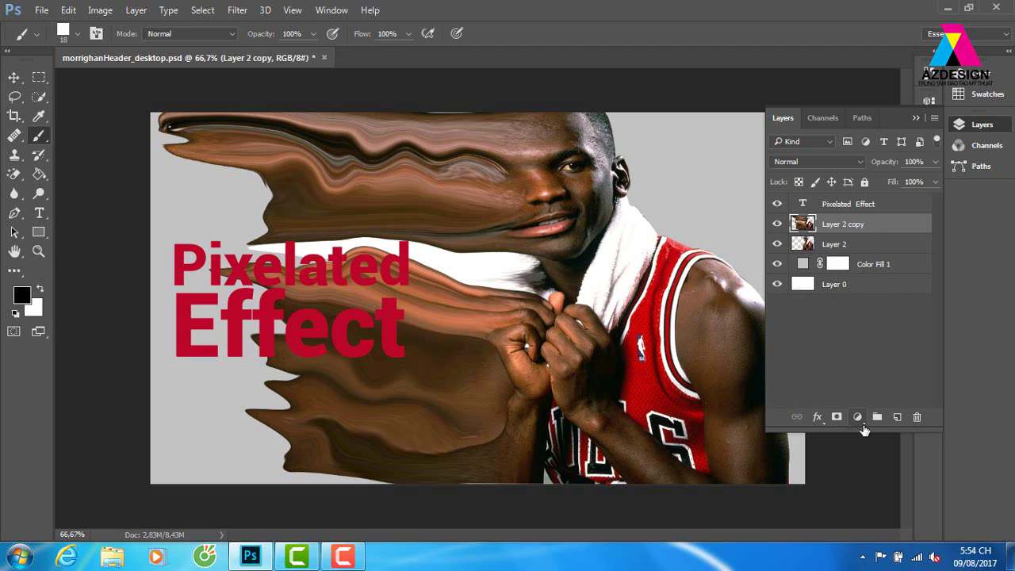
pyautogui.click(836, 418)
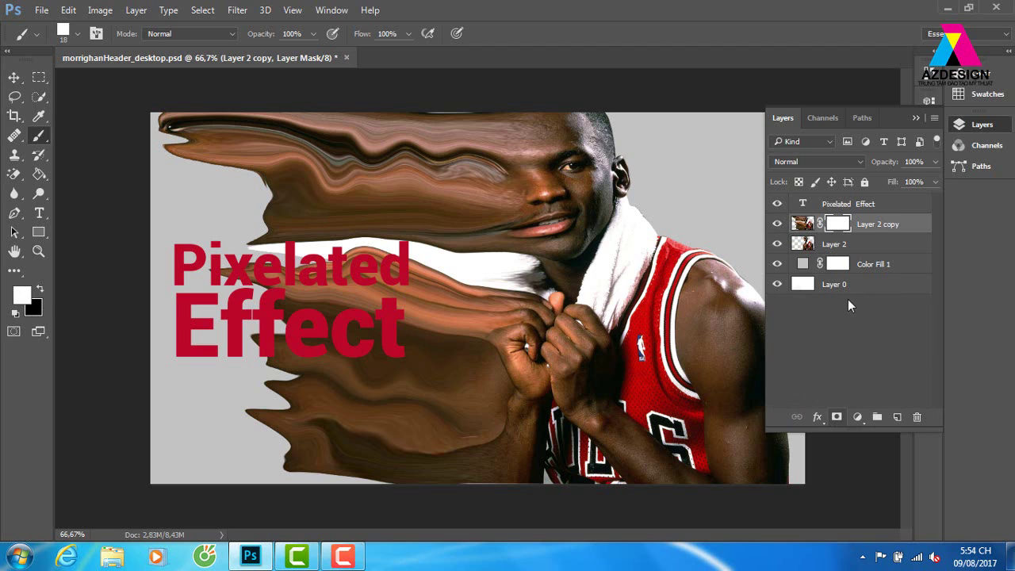
pyautogui.click(100, 9)
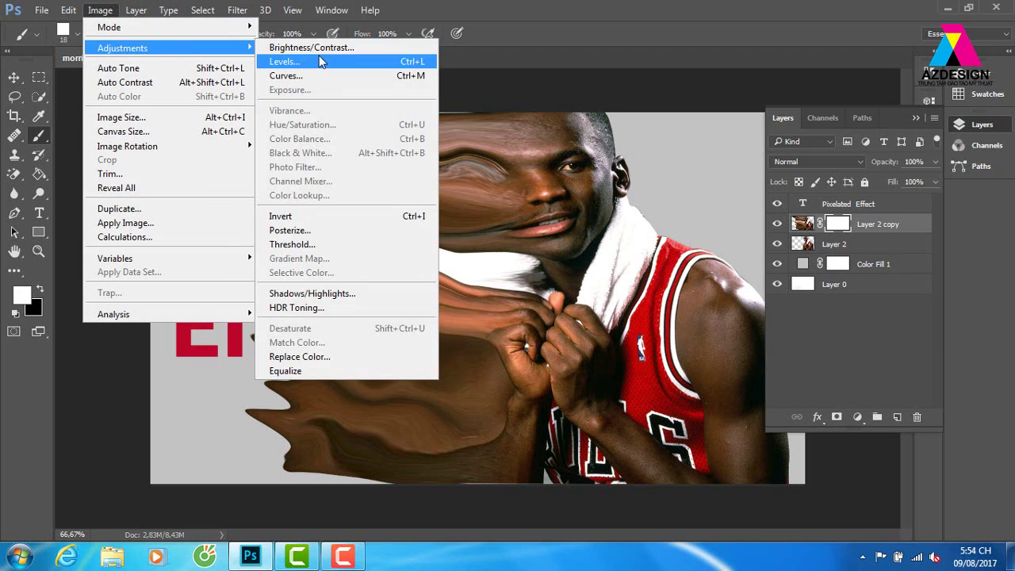
pyautogui.moveTo(123, 47)
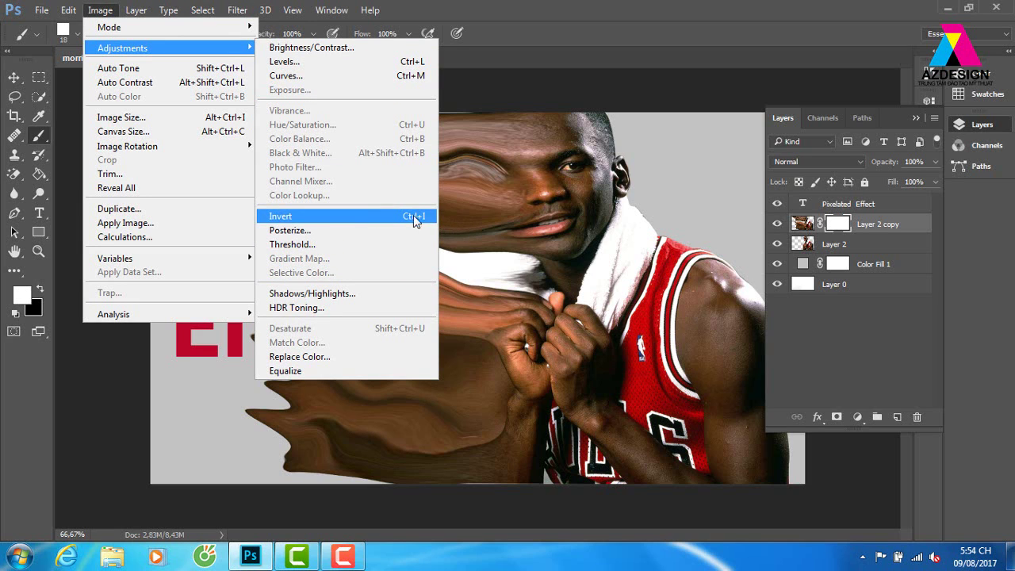
pyautogui.click(388, 216)
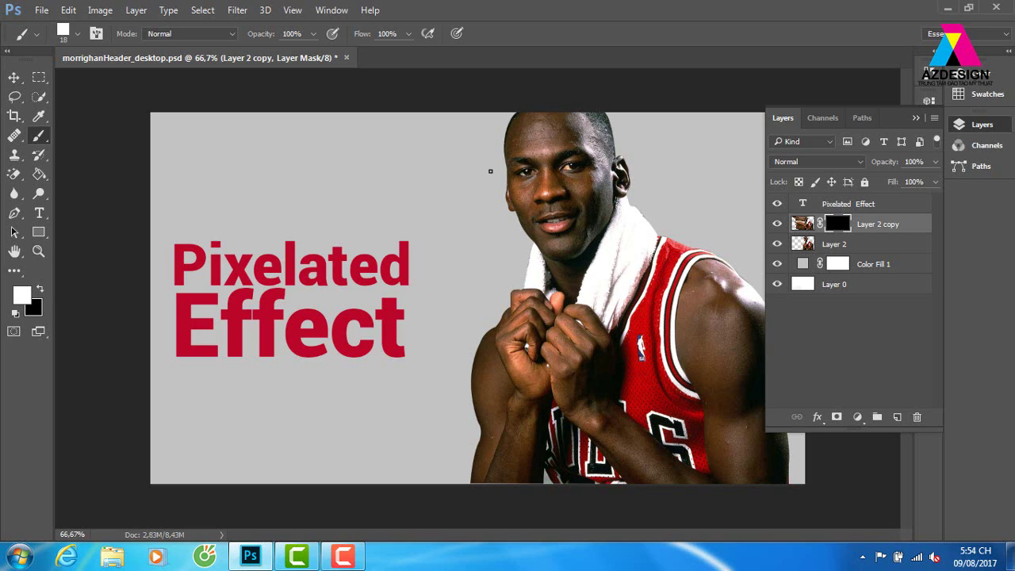
# Set the square scatter brush size to 25 px.
pyautogui.click(77, 34)
pyautogui.click(149, 65)
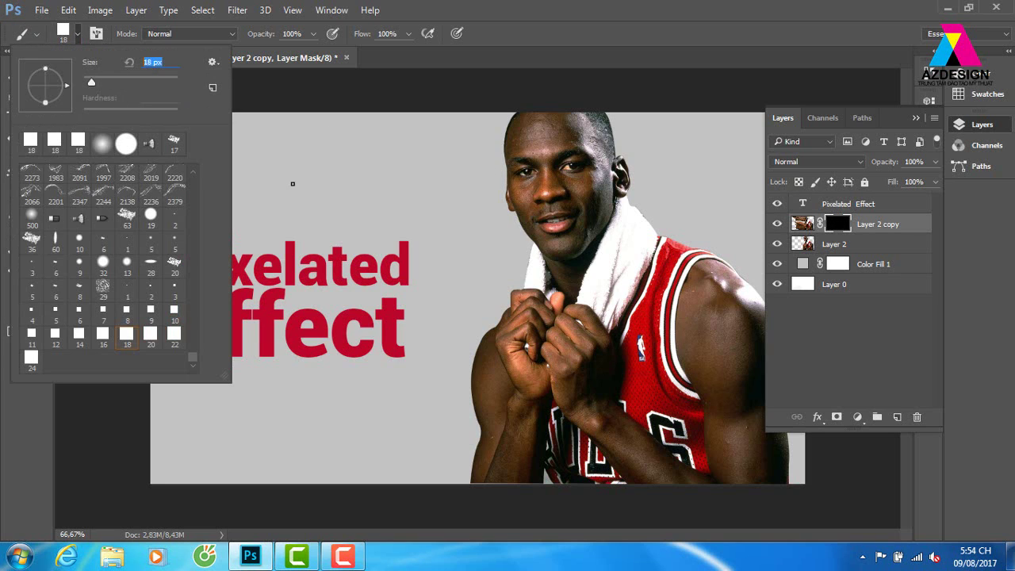
pyautogui.write('25')
pyautogui.press('Return')
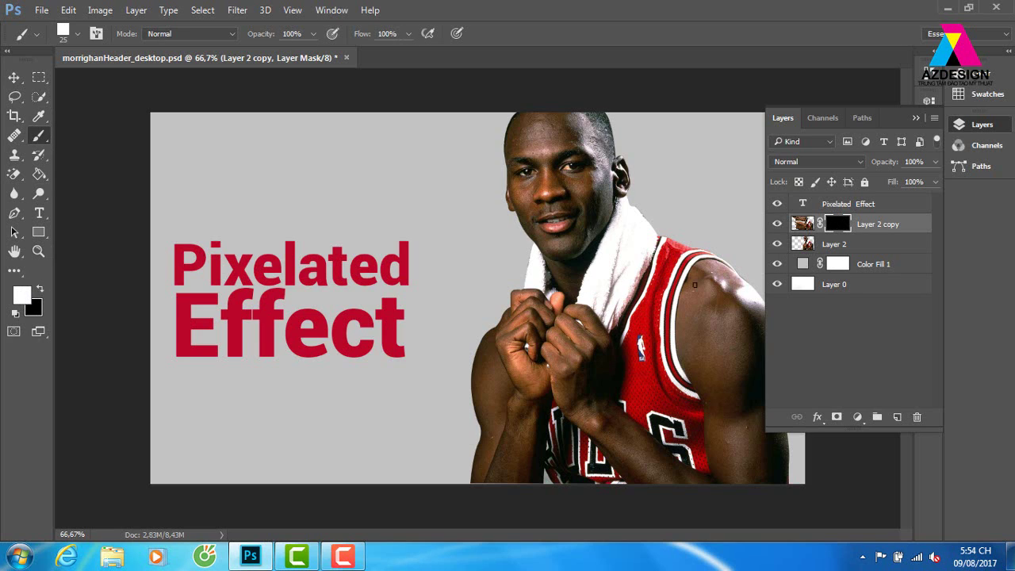
# Reveal pixel squares on the mask beside the head, face, chin, shoulder and fists.
pyautogui.moveTo(481, 209); pyautogui.dragTo(463, 117)
pyautogui.moveTo(448, 176)
pyautogui.mouseDown()
pyautogui.moveTo(392, 171)
pyautogui.moveTo(515, 162)
pyautogui.moveTo(511, 214)
pyautogui.mouseUp()
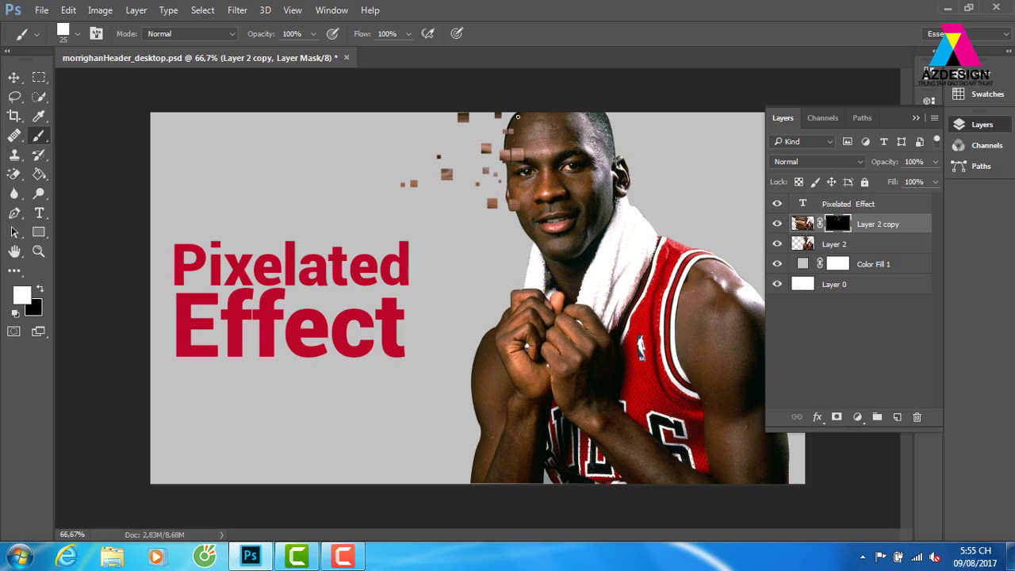
pyautogui.moveTo(484, 126); pyautogui.dragTo(398, 152)
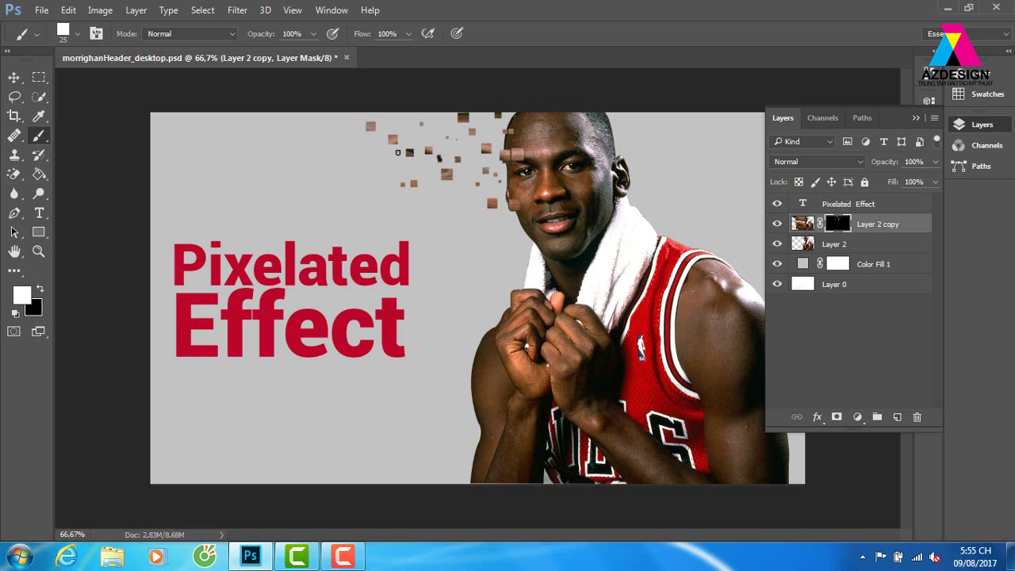
pyautogui.moveTo(509, 245)
pyautogui.mouseDown()
pyautogui.moveTo(482, 222)
pyautogui.moveTo(456, 222)
pyautogui.mouseUp()
pyautogui.moveTo(508, 192); pyautogui.dragTo(452, 189)
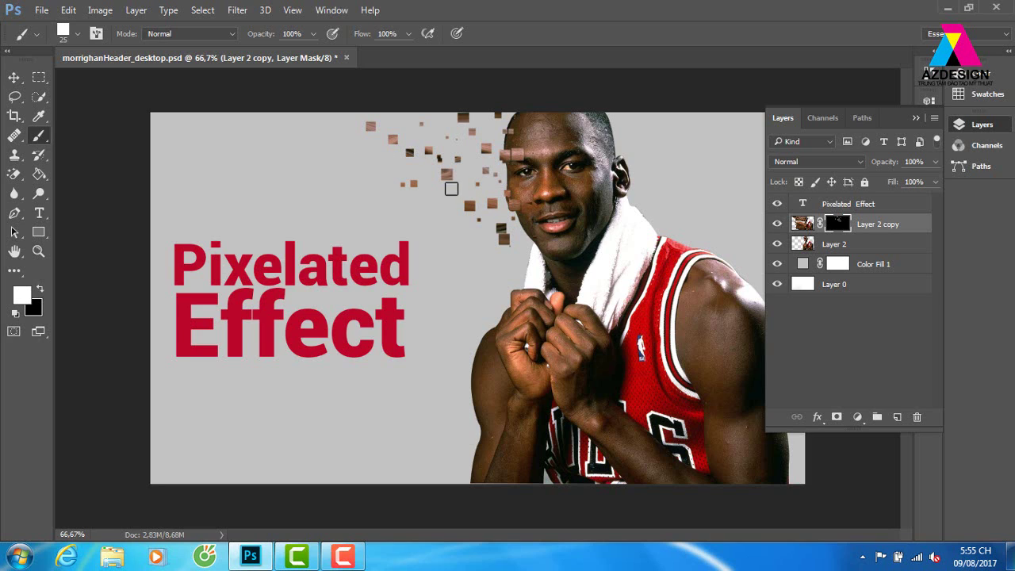
pyautogui.click(474, 174)
pyautogui.click(525, 262)
pyautogui.click(486, 276)
pyautogui.click(520, 245)
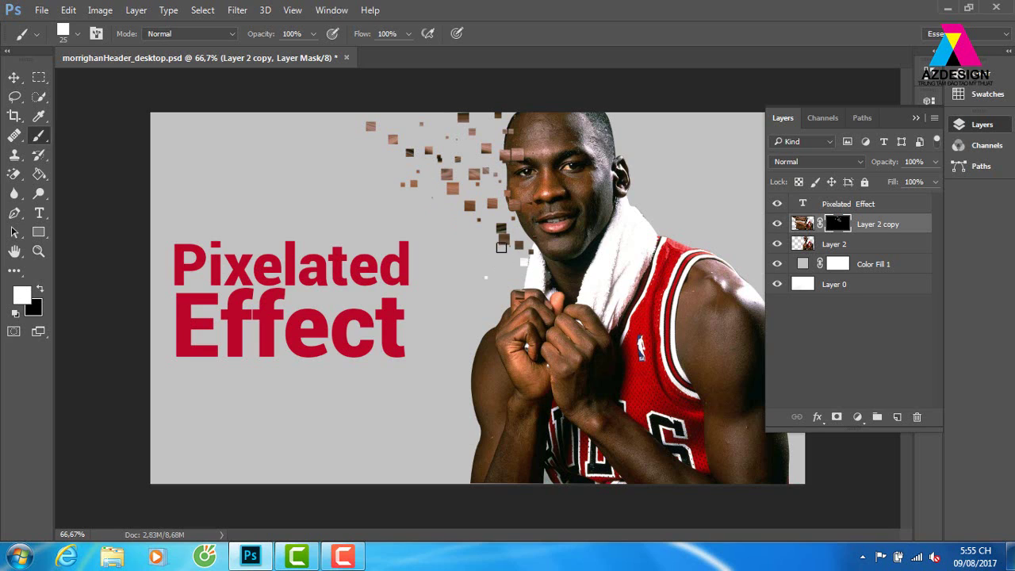
pyautogui.click(458, 233)
pyautogui.click(516, 285)
pyautogui.click(485, 221)
pyautogui.click(505, 225)
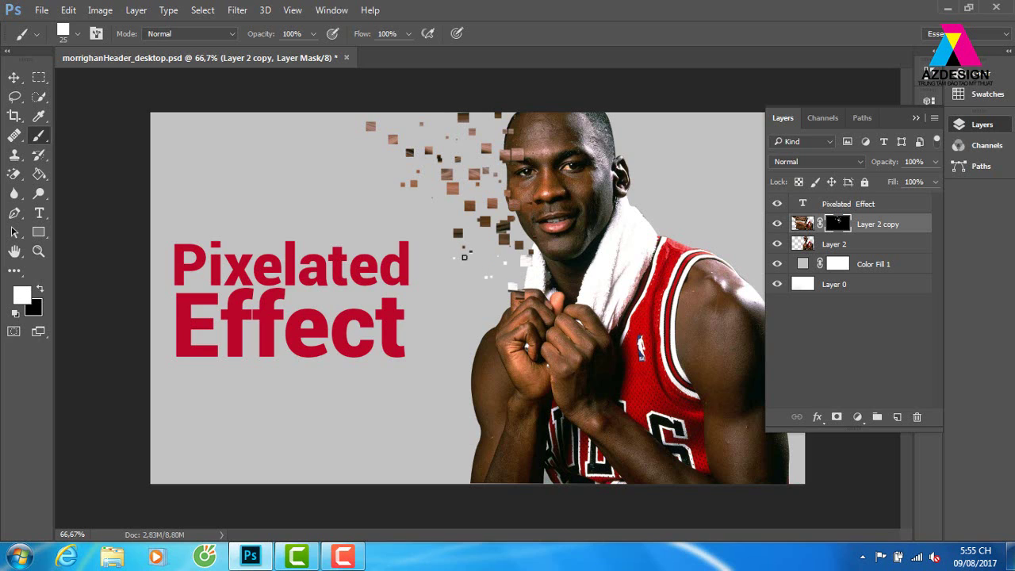
pyautogui.click(502, 306)
pyautogui.click(471, 318)
# Stamp columns of squares left of the arm, reaching toward the word Effect.
pyautogui.click(442, 348)
pyautogui.click(433, 384)
pyautogui.click(466, 408)
pyautogui.click(441, 434)
pyautogui.click(463, 428)
pyautogui.click(470, 464)
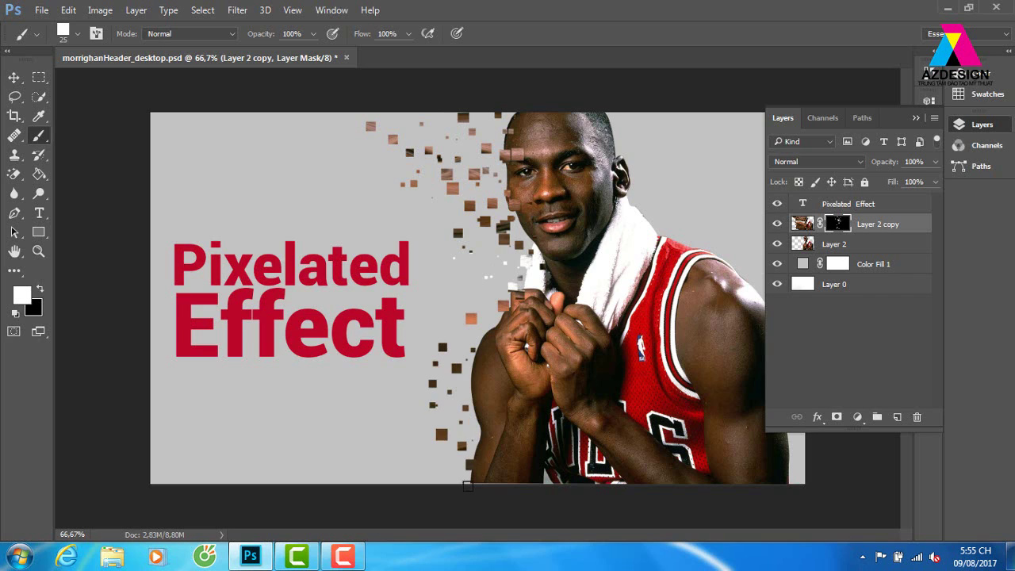
pyautogui.click(446, 363)
pyautogui.click(459, 392)
pyautogui.click(464, 371)
pyautogui.click(477, 416)
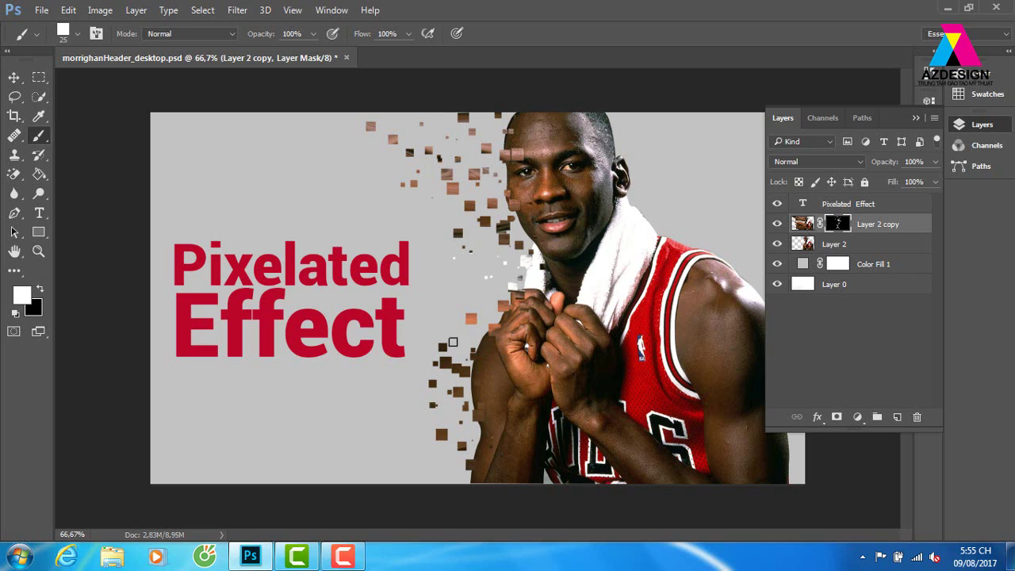
pyautogui.click(450, 342)
pyautogui.click(418, 401)
pyautogui.click(387, 351)
pyautogui.click(399, 393)
pyautogui.click(359, 370)
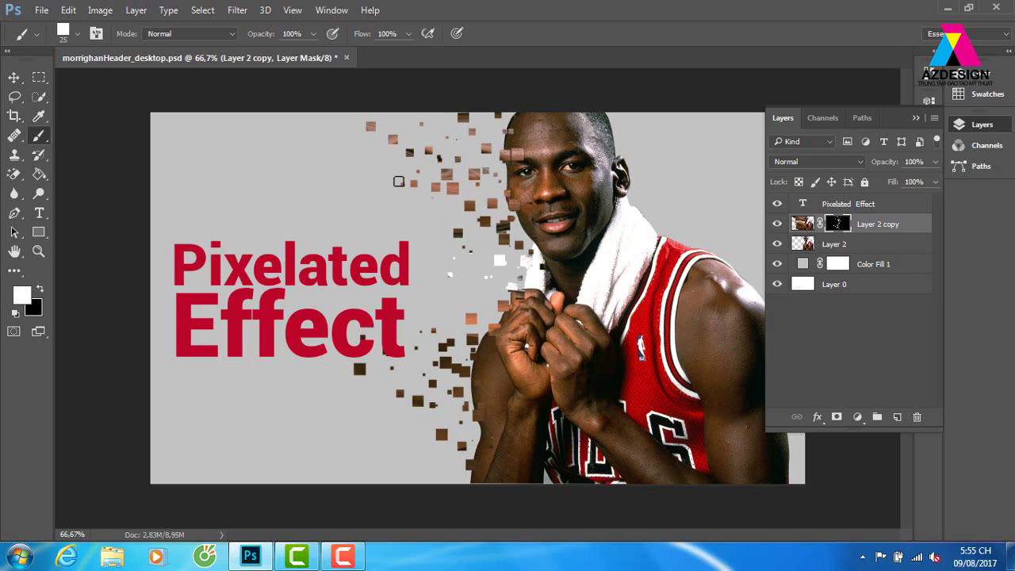
# Scatter more squares toward the upper left, lower left and rising toward the head.
pyautogui.click(379, 206)
pyautogui.click(319, 149)
pyautogui.click(266, 177)
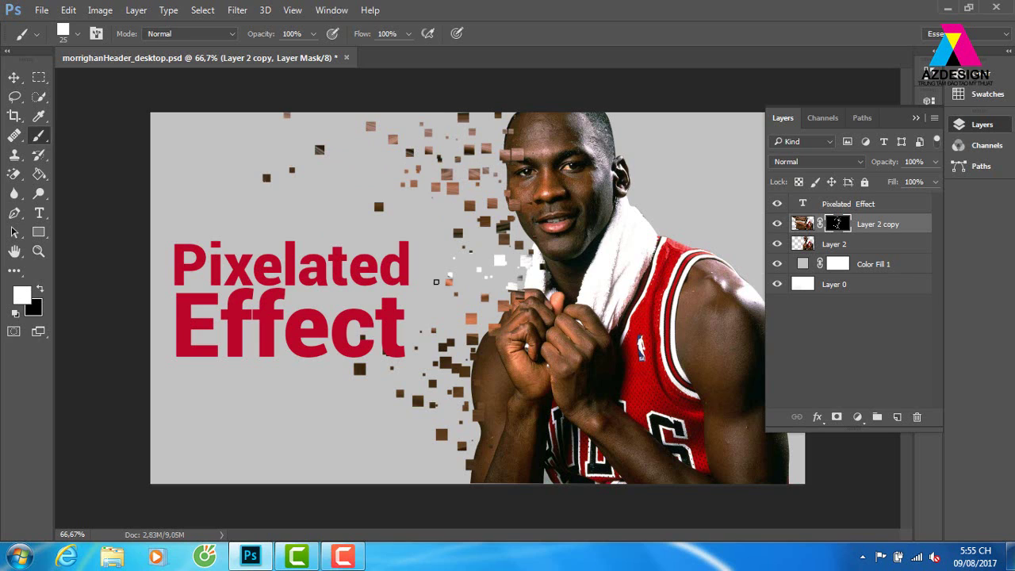
pyautogui.click(438, 206)
pyautogui.moveTo(471, 490)
pyautogui.mouseDown()
pyautogui.moveTo(378, 436)
pyautogui.moveTo(445, 417)
pyautogui.moveTo(380, 406)
pyautogui.moveTo(347, 430)
pyautogui.mouseUp()
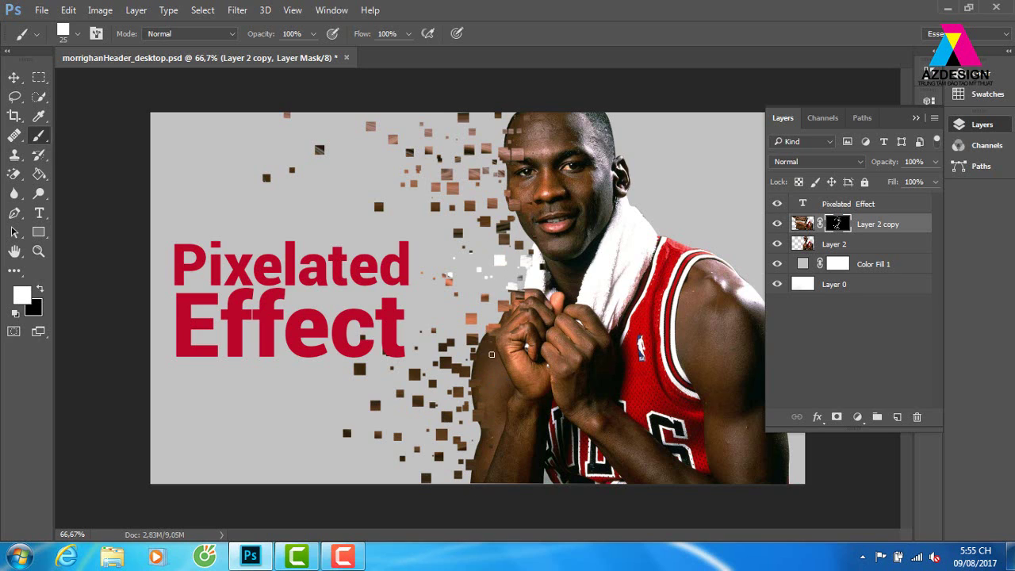
pyautogui.moveTo(492, 354)
pyautogui.mouseDown()
pyautogui.moveTo(362, 145)
pyautogui.moveTo(358, 176)
pyautogui.moveTo(348, 133)
pyautogui.mouseUp()
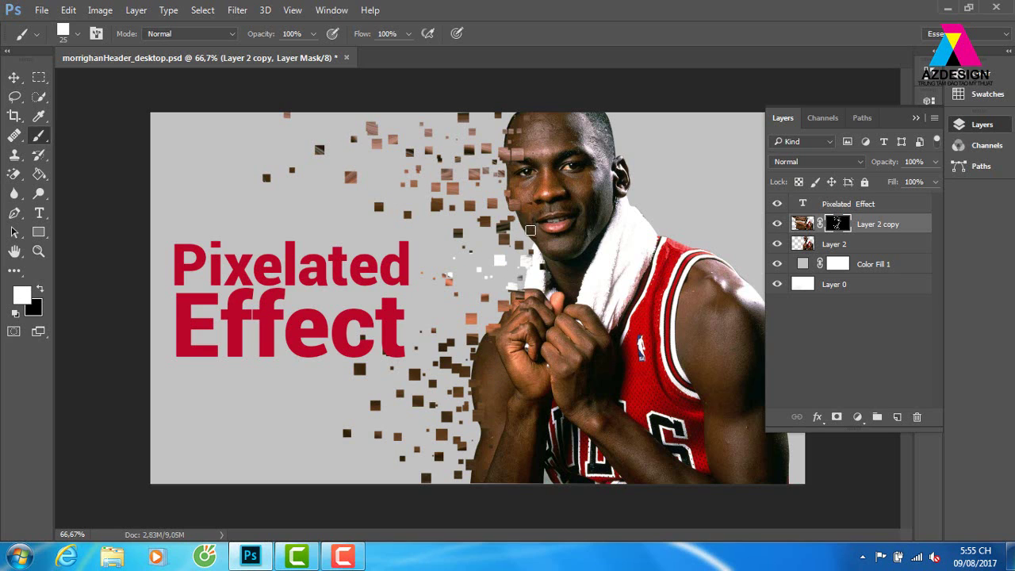
pyautogui.click(331, 10)
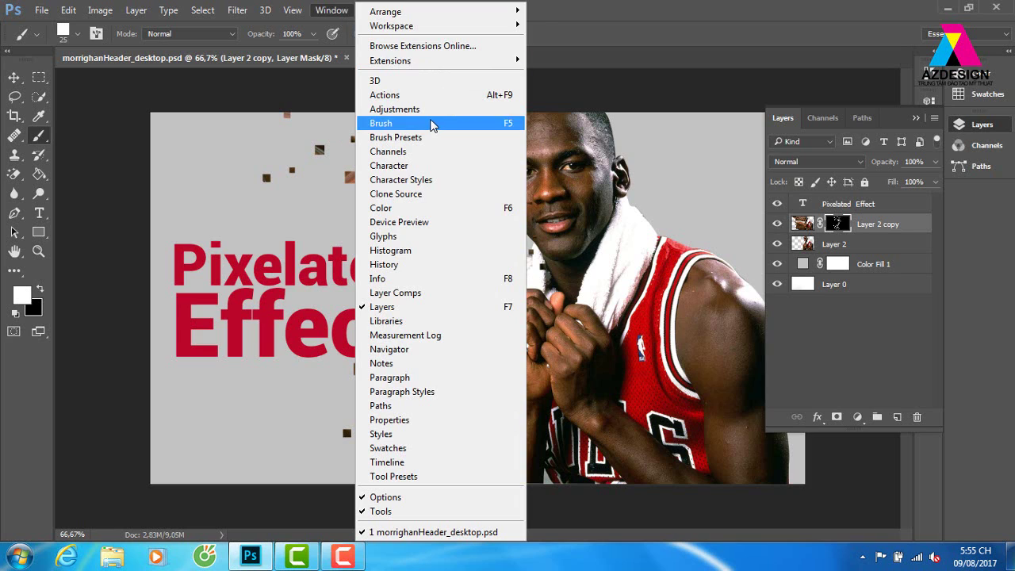
# Enable Transfer with 100% opacity jitter, then paint faint squares toward the upper left.
pyautogui.click(379, 124)
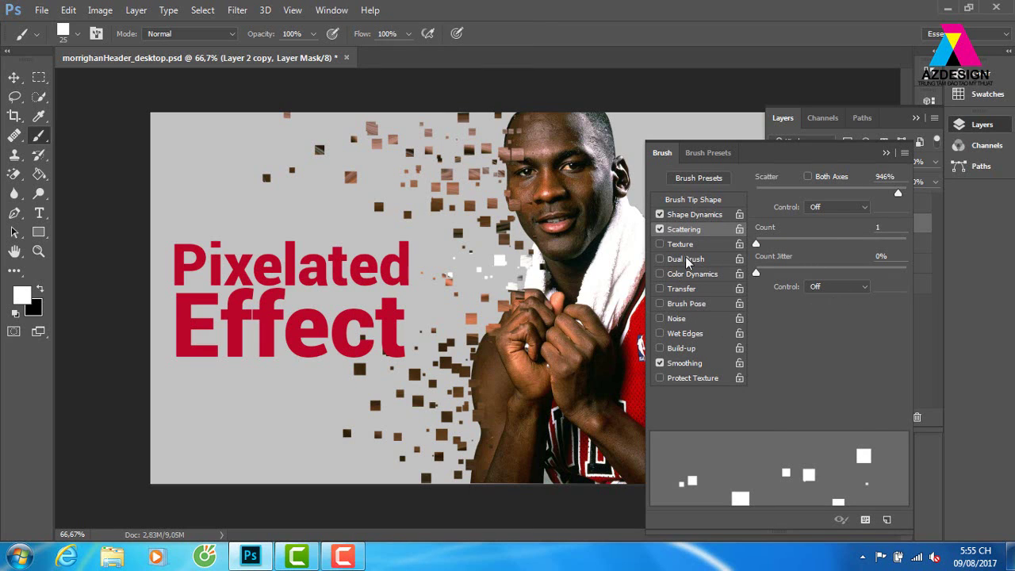
pyautogui.click(704, 288)
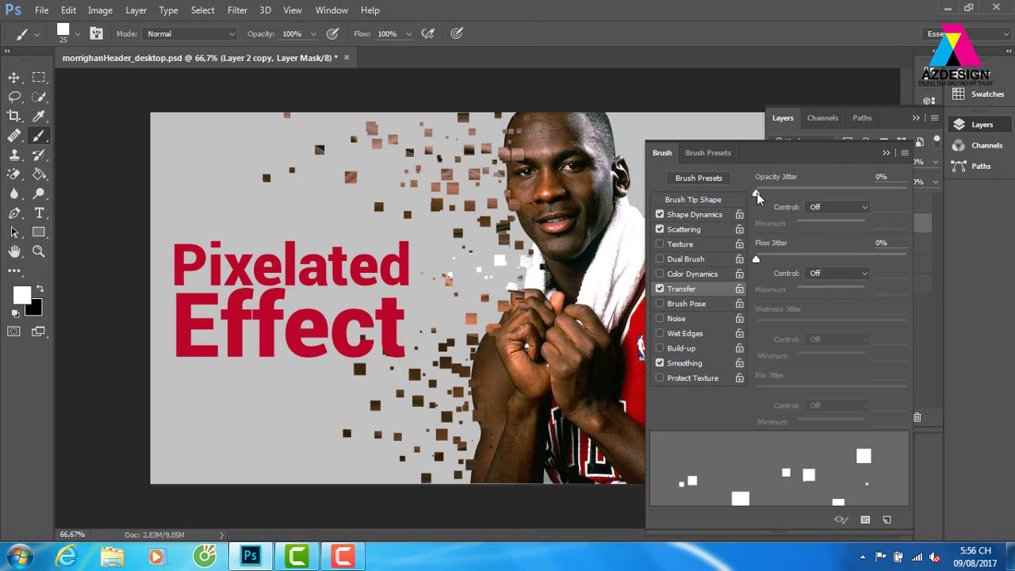
pyautogui.moveTo(755, 194); pyautogui.dragTo(936, 196)
pyautogui.click(885, 154)
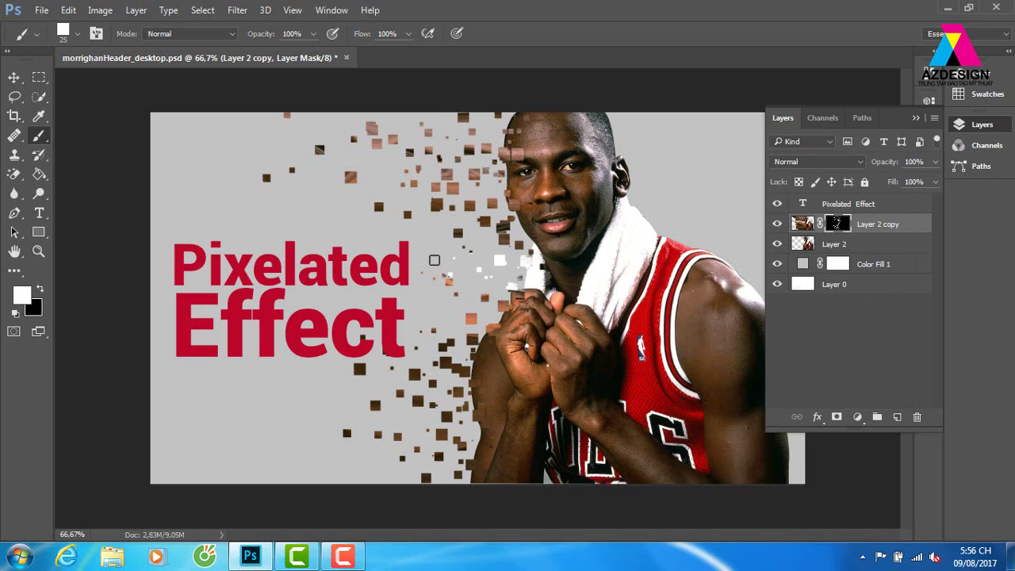
pyautogui.moveTo(389, 164)
pyautogui.mouseDown()
pyautogui.moveTo(295, 134)
pyautogui.moveTo(286, 152)
pyautogui.moveTo(257, 135)
pyautogui.moveTo(240, 157)
pyautogui.mouseUp()
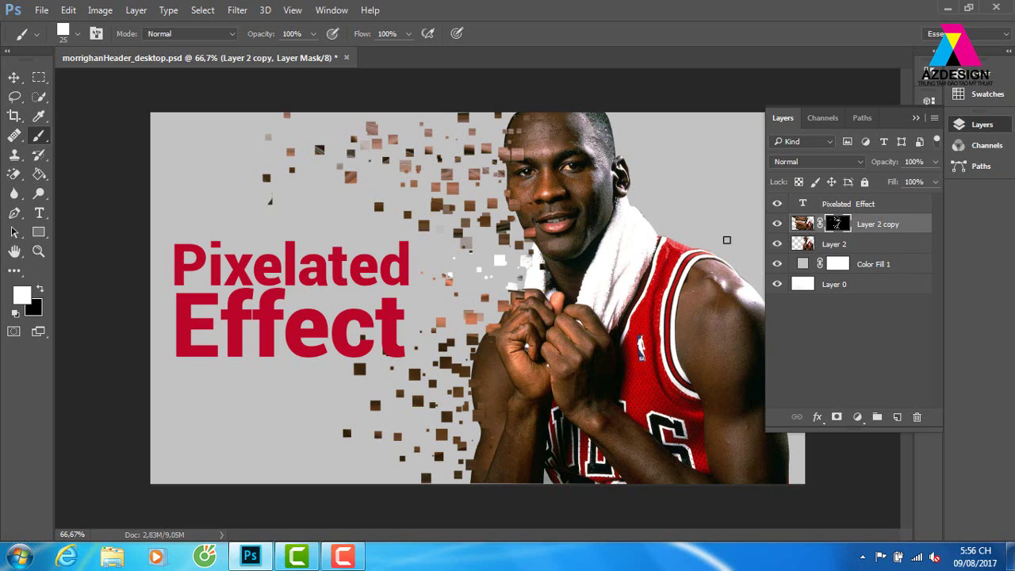
# Give Layer 2 a white mask, turn off the brush's Transfer opacity variation, and set black (000000).
pyautogui.click(836, 245)
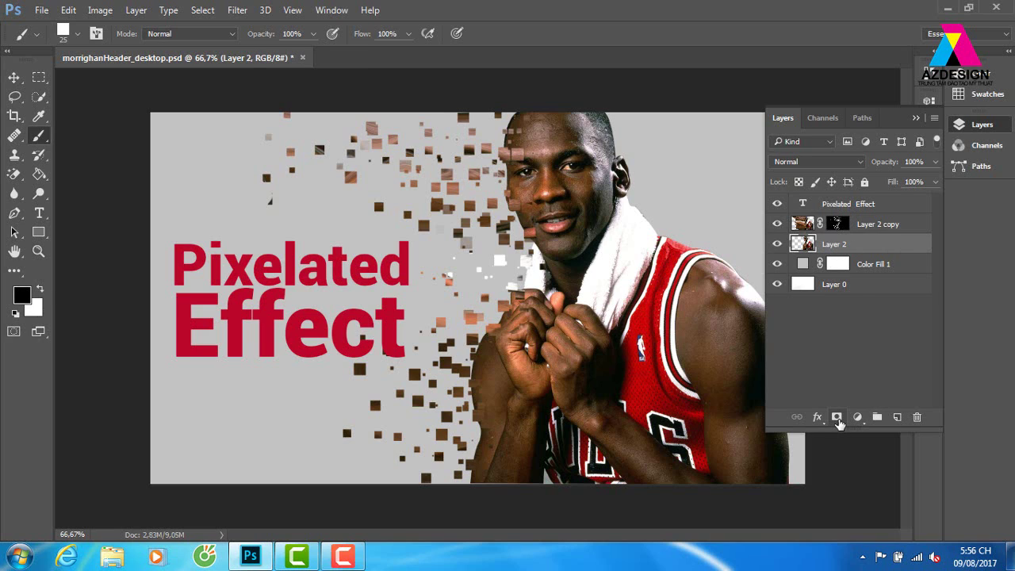
pyautogui.click(836, 418)
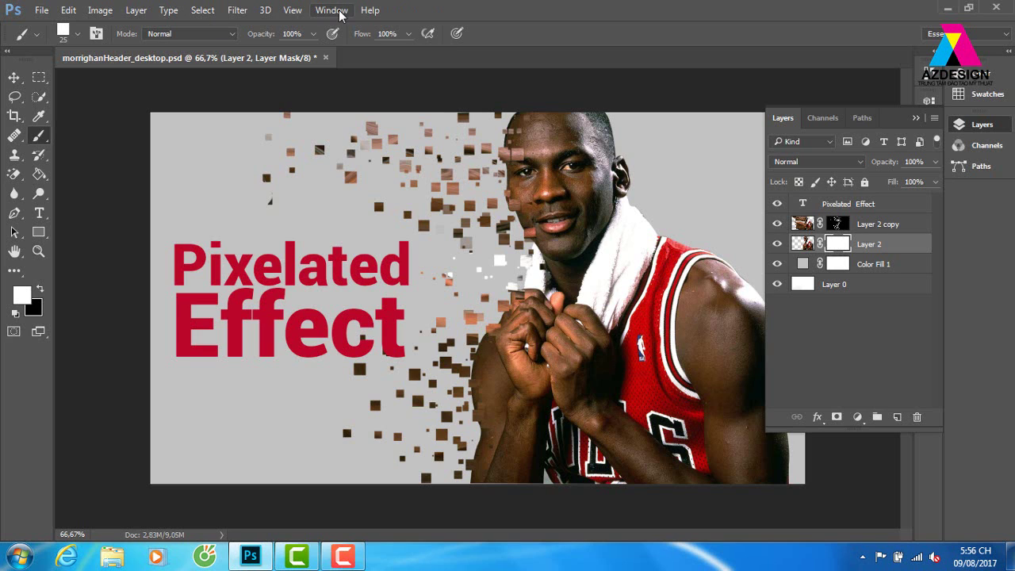
pyautogui.click(333, 10)
pyautogui.click(433, 140)
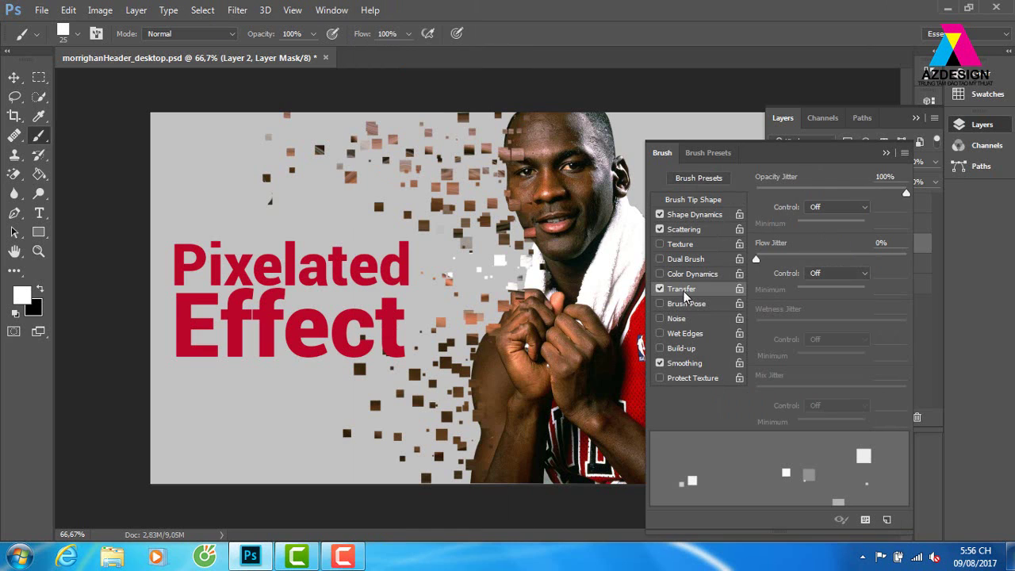
pyautogui.click(660, 289)
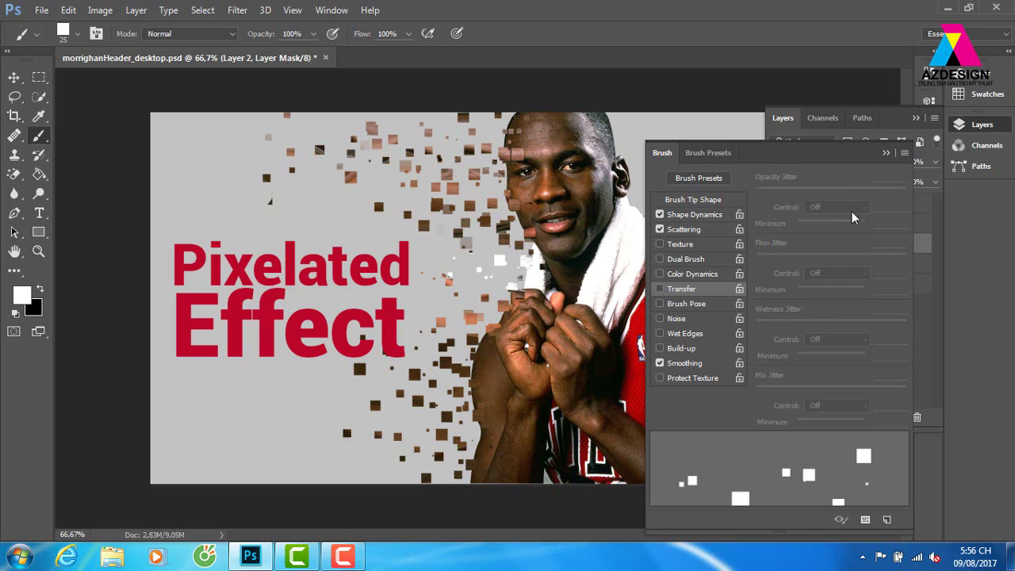
pyautogui.click(886, 152)
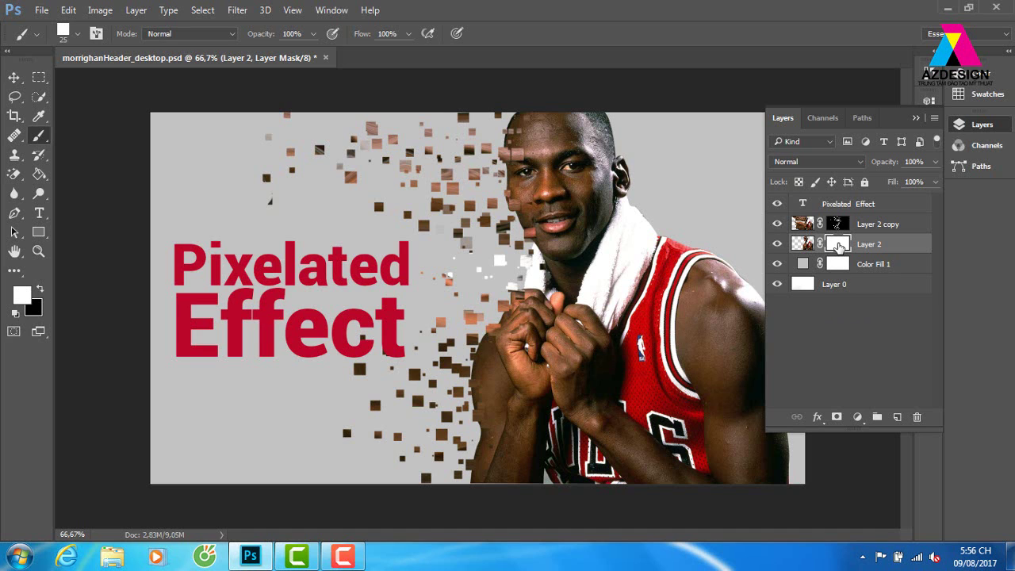
pyautogui.click(23, 295)
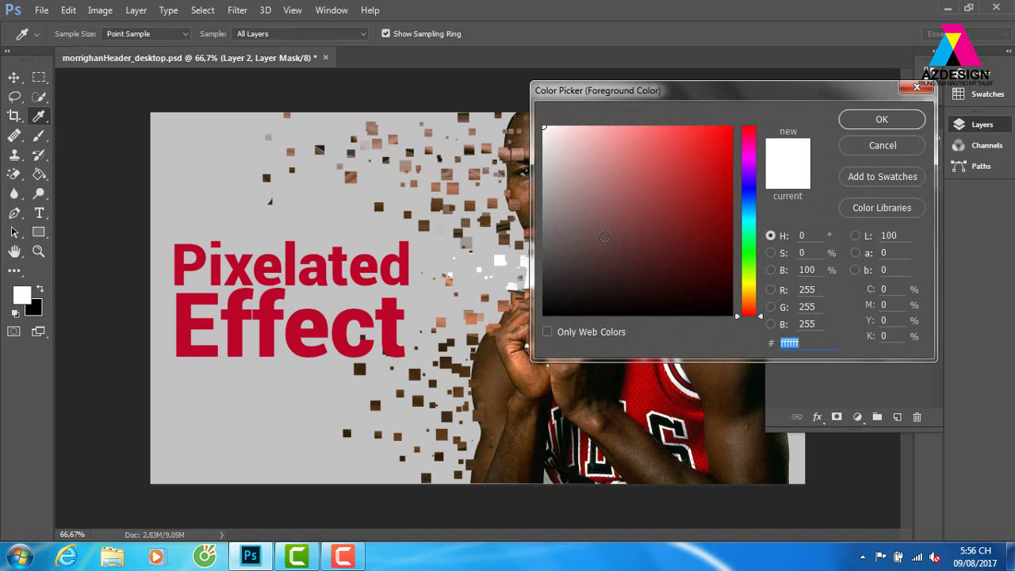
pyautogui.write('000000')
pyautogui.click(880, 118)
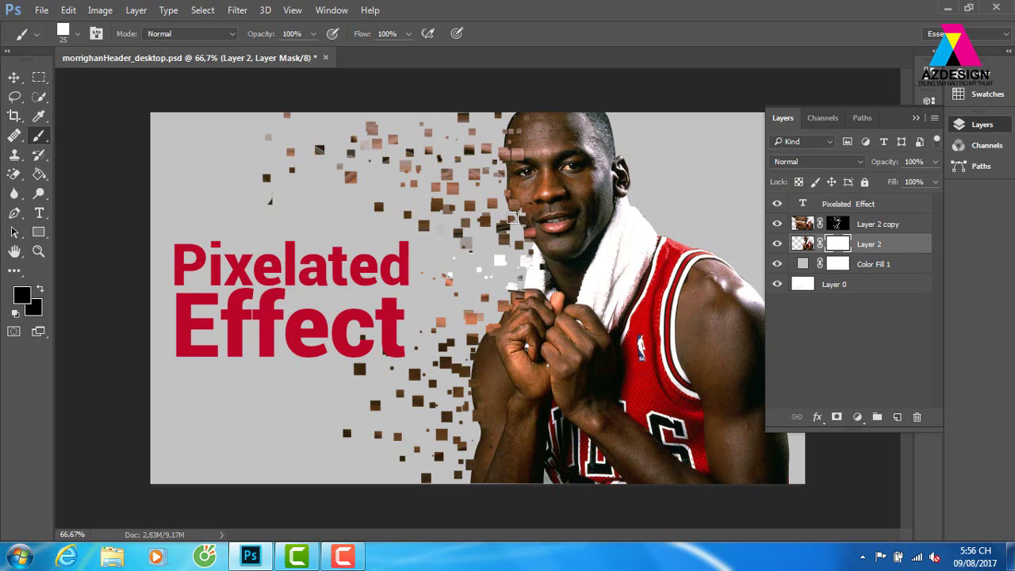
# Paint square gaps along the face, hair, arm and lower arm edges.
pyautogui.moveTo(514, 216); pyautogui.dragTo(516, 165)
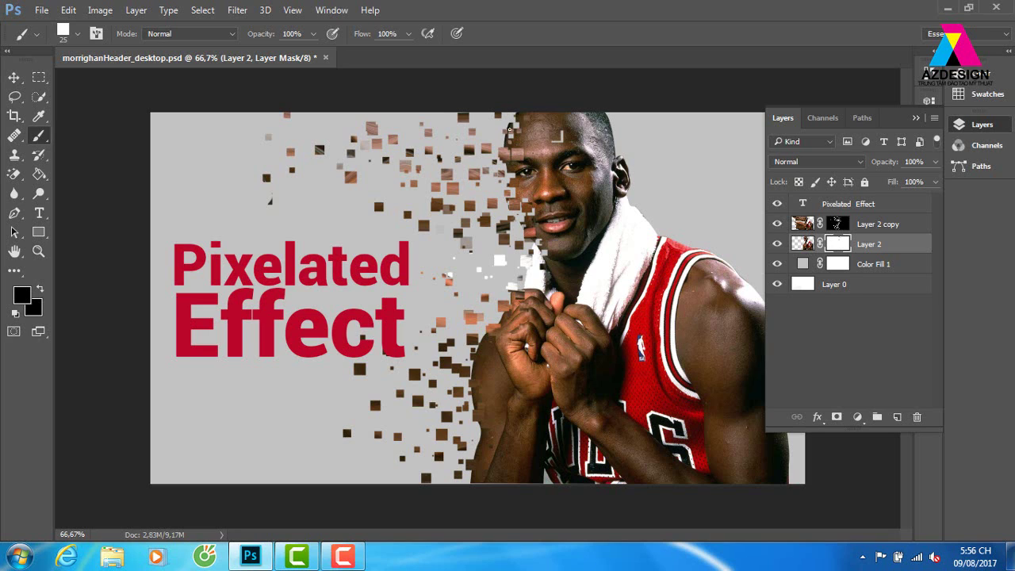
pyautogui.moveTo(505, 145)
pyautogui.mouseDown()
pyautogui.moveTo(507, 127)
pyautogui.moveTo(520, 144)
pyautogui.mouseUp()
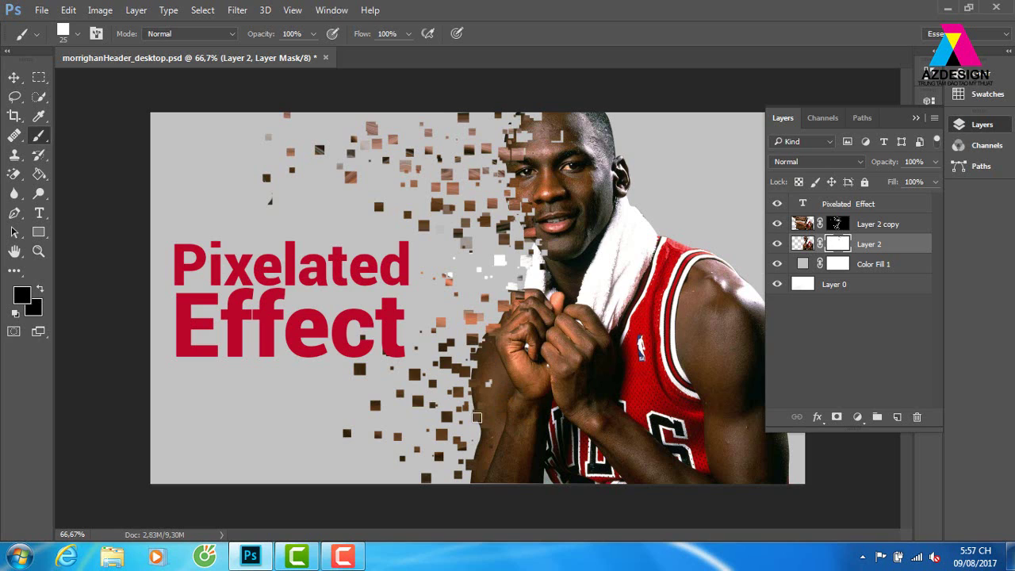
pyautogui.moveTo(480, 357); pyautogui.dragTo(474, 441)
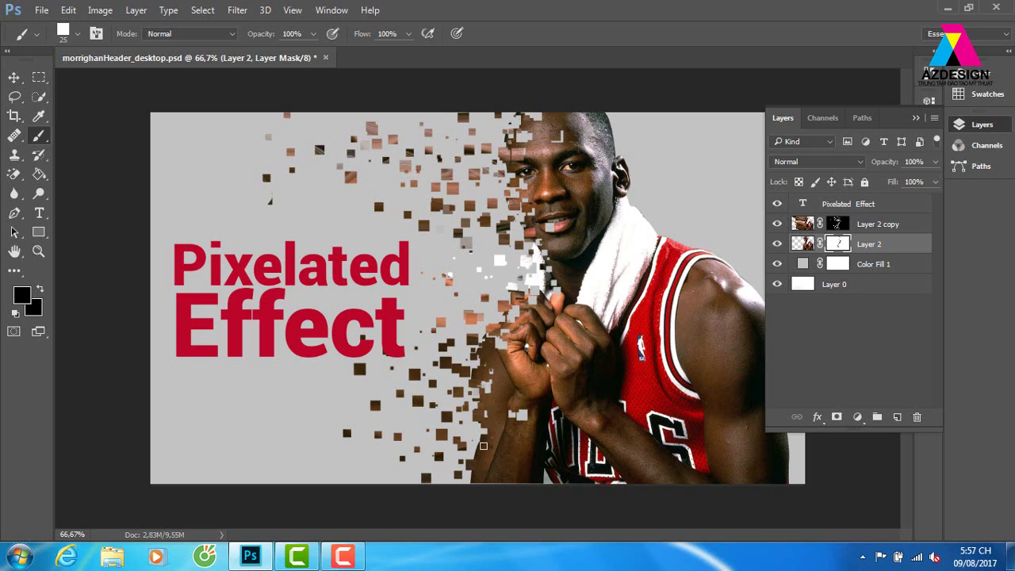
pyautogui.moveTo(476, 472)
pyautogui.mouseDown()
pyautogui.moveTo(483, 447)
pyautogui.moveTo(474, 481)
pyautogui.moveTo(496, 428)
pyautogui.moveTo(483, 361)
pyautogui.moveTo(481, 381)
pyautogui.mouseUp()
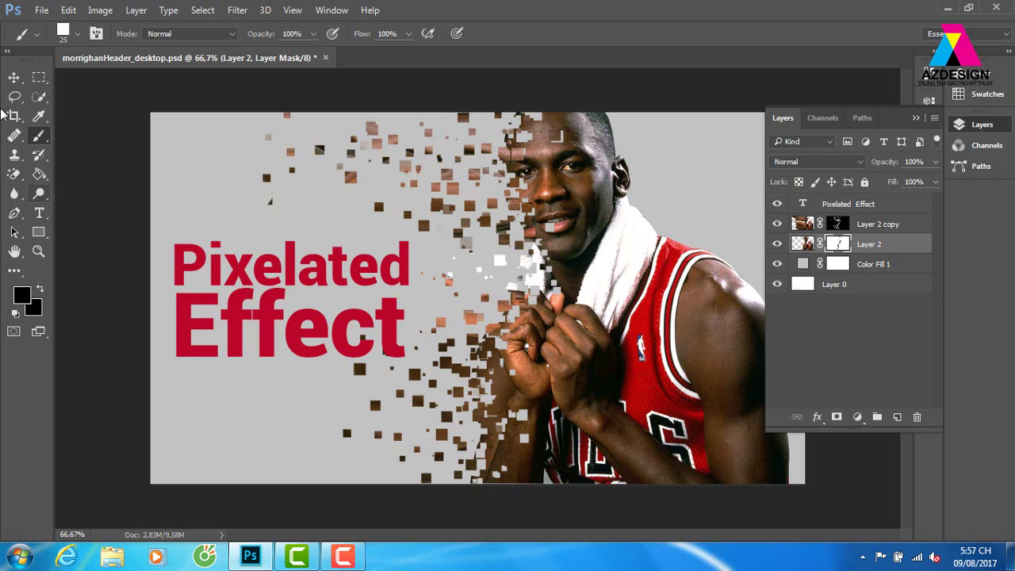
# Target Layer 2 copy's mask with a soft round 84 px brush in black.
pyautogui.click(13, 76)
pyautogui.rightClick(320, 263)
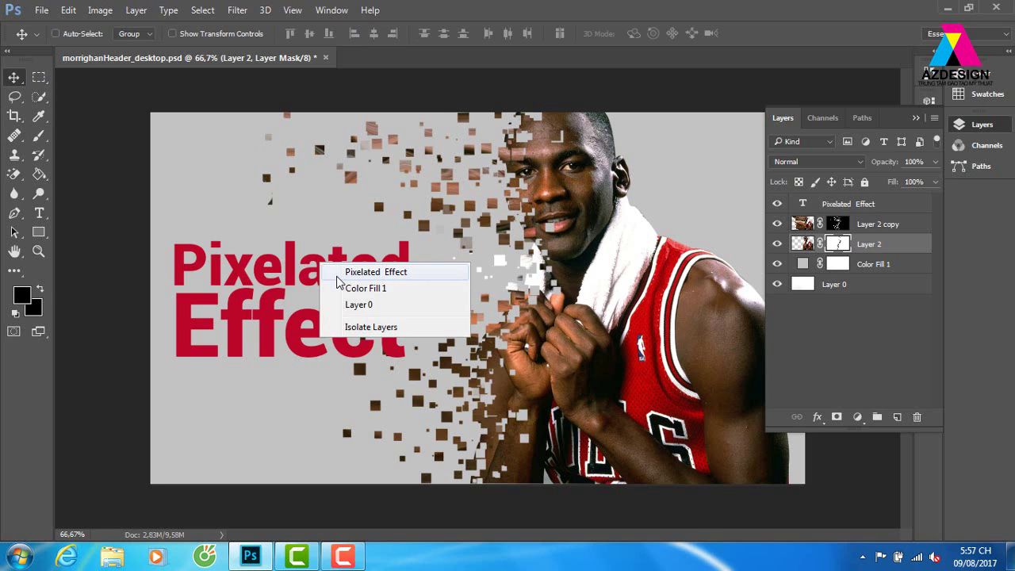
pyautogui.click(333, 271)
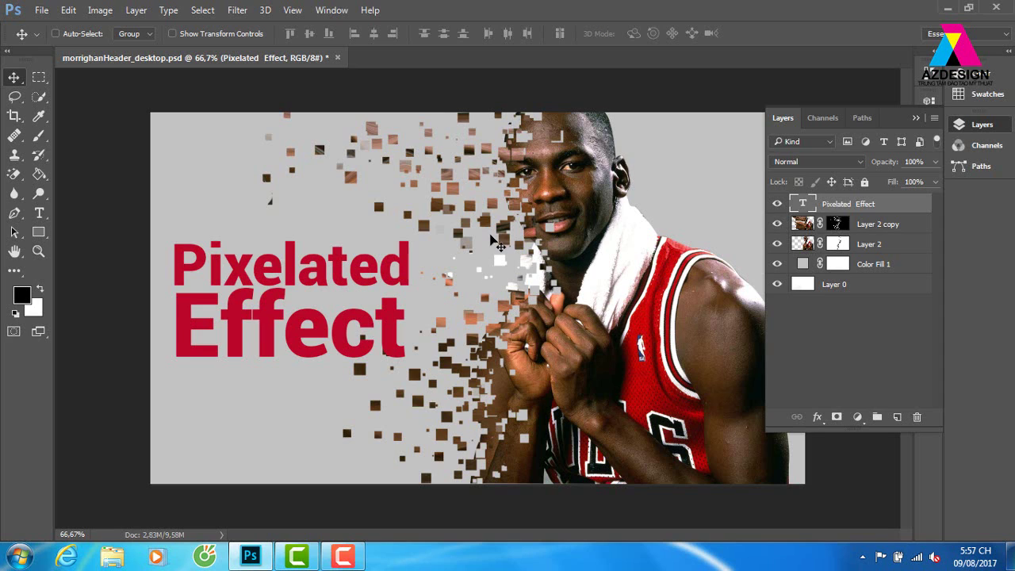
pyautogui.click(838, 224)
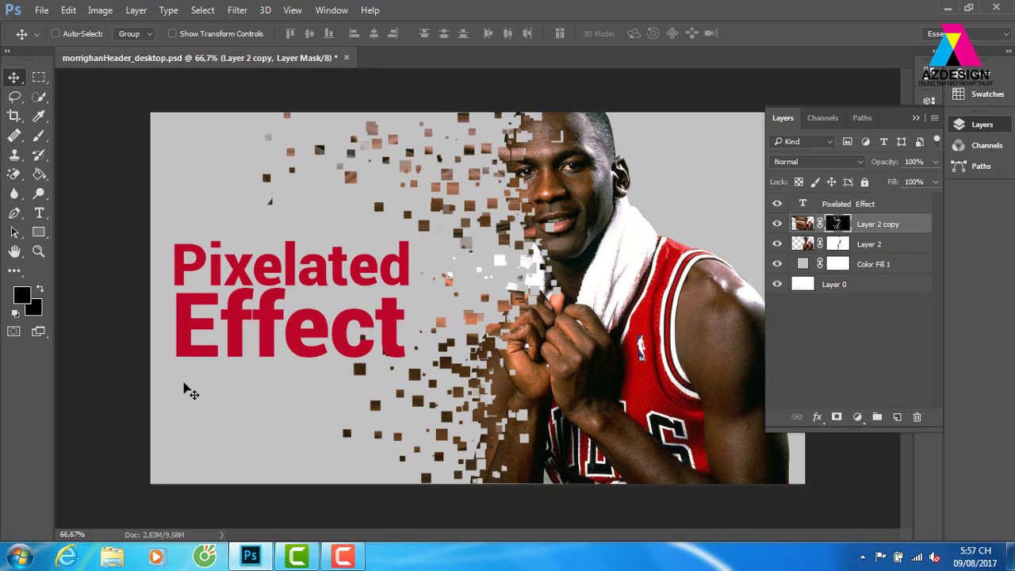
pyautogui.press('b')
pyautogui.rightClick(402, 226)
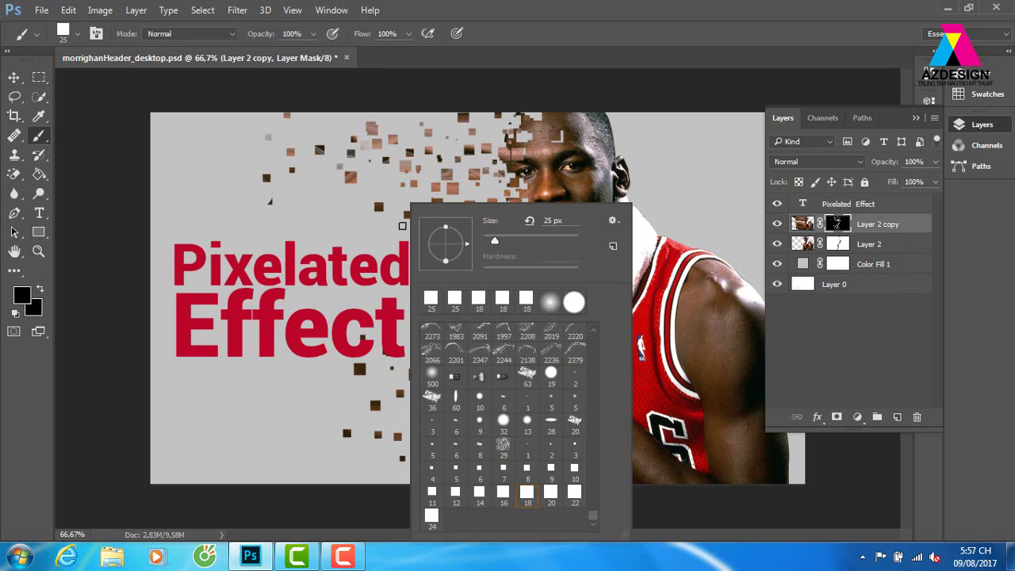
pyautogui.click(548, 301)
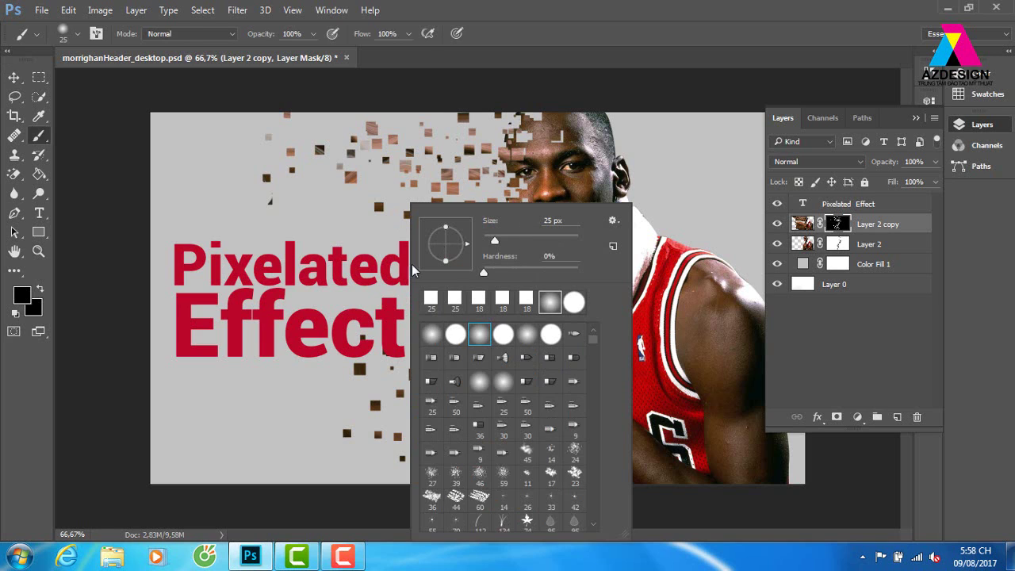
pyautogui.rightClick(334, 214)
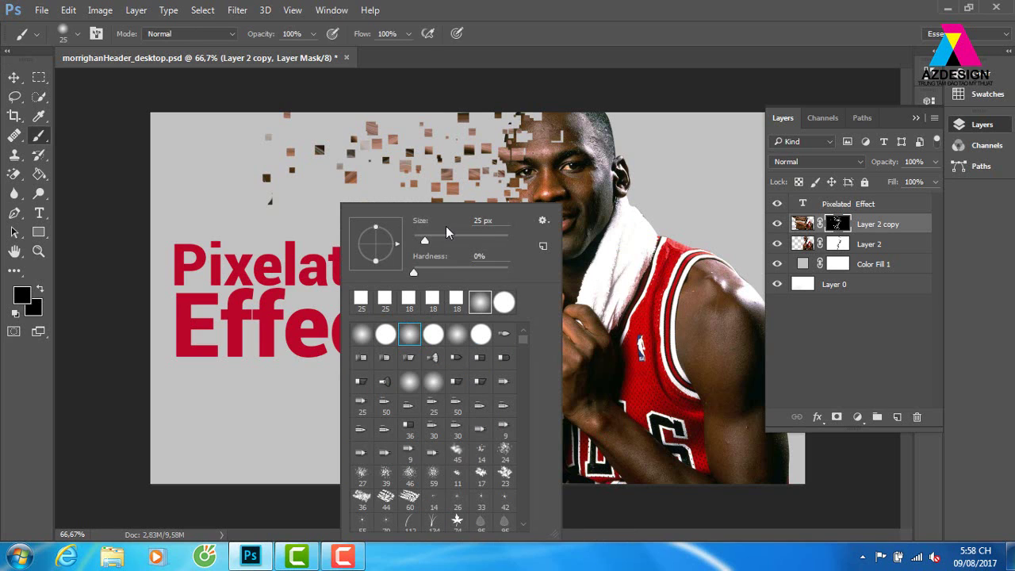
pyautogui.click(22, 296)
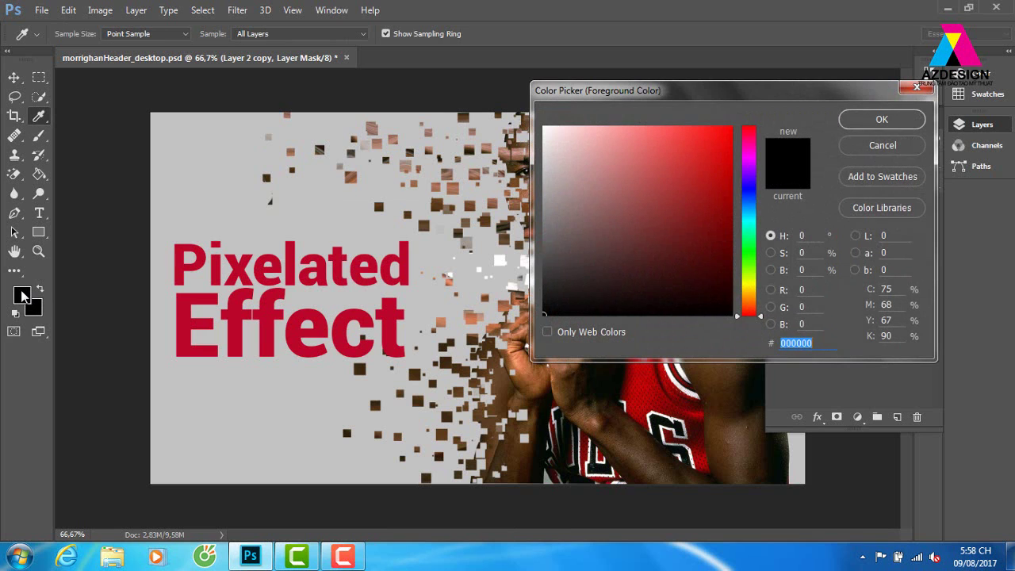
pyautogui.click(879, 118)
# At 51% brush opacity, fade fragments above and around the Pixelated Effect text.
pyautogui.click(314, 33)
pyautogui.moveTo(316, 51); pyautogui.dragTo(278, 52)
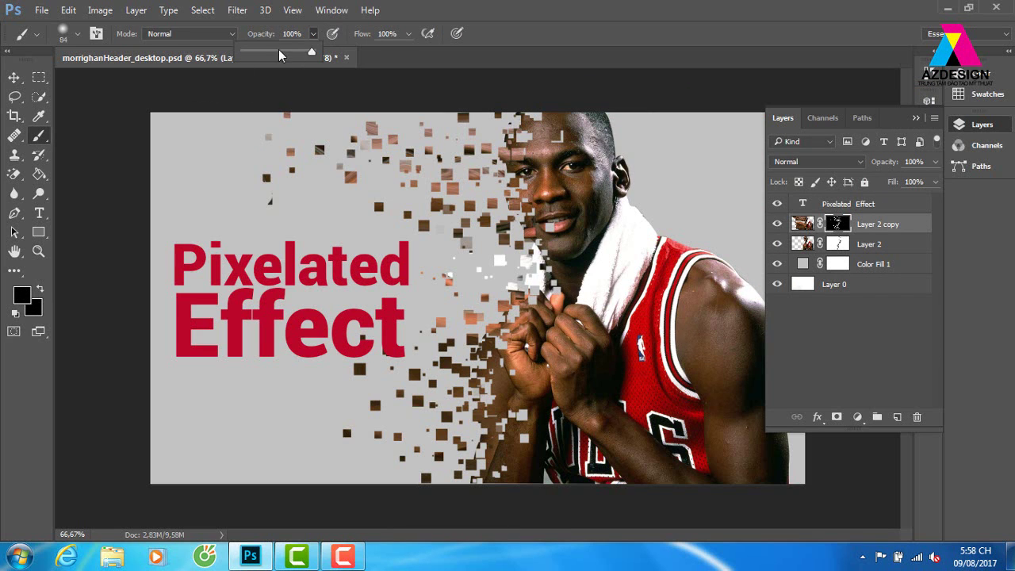
pyautogui.click(408, 178)
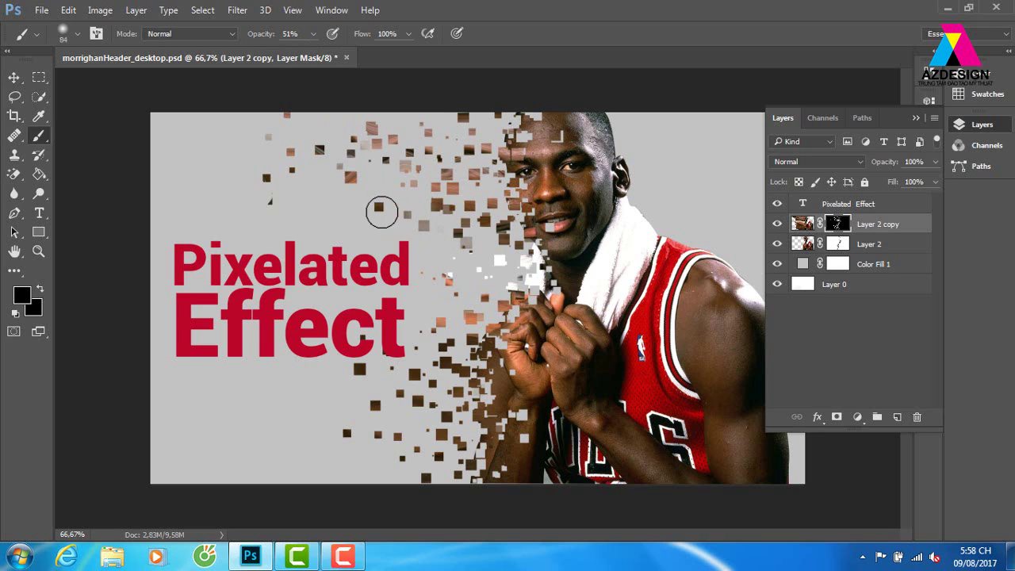
pyautogui.moveTo(480, 200); pyautogui.dragTo(493, 236)
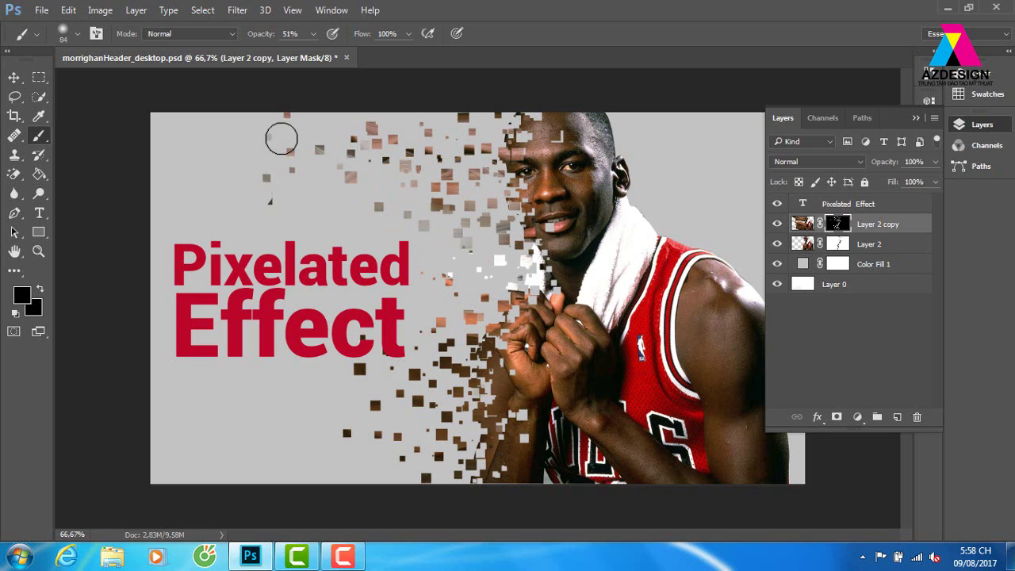
pyautogui.moveTo(448, 434)
pyautogui.mouseDown()
pyautogui.moveTo(458, 380)
pyautogui.moveTo(369, 389)
pyautogui.moveTo(369, 415)
pyautogui.moveTo(462, 386)
pyautogui.mouseUp()
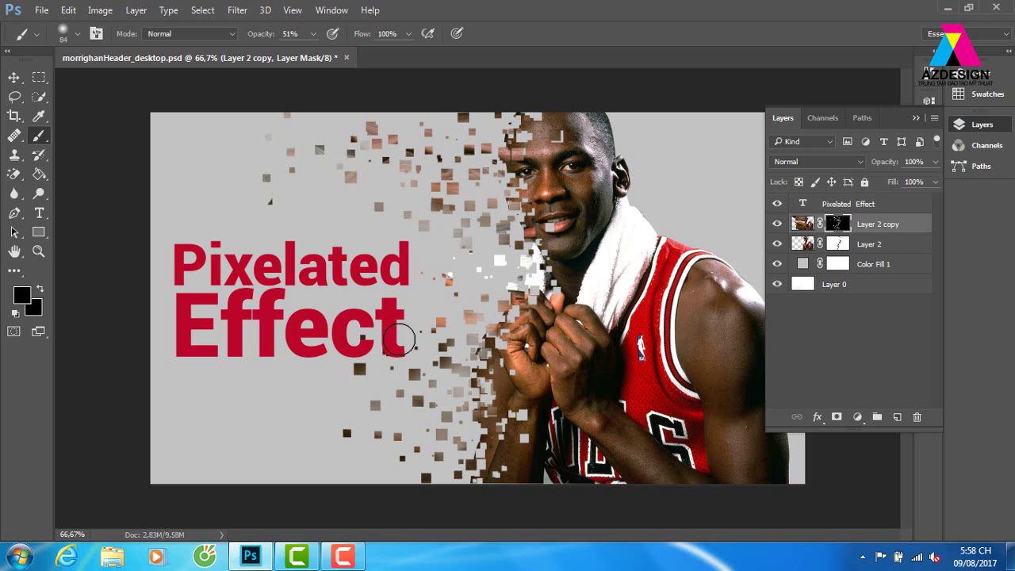
pyautogui.scroll(1, 399, 338)
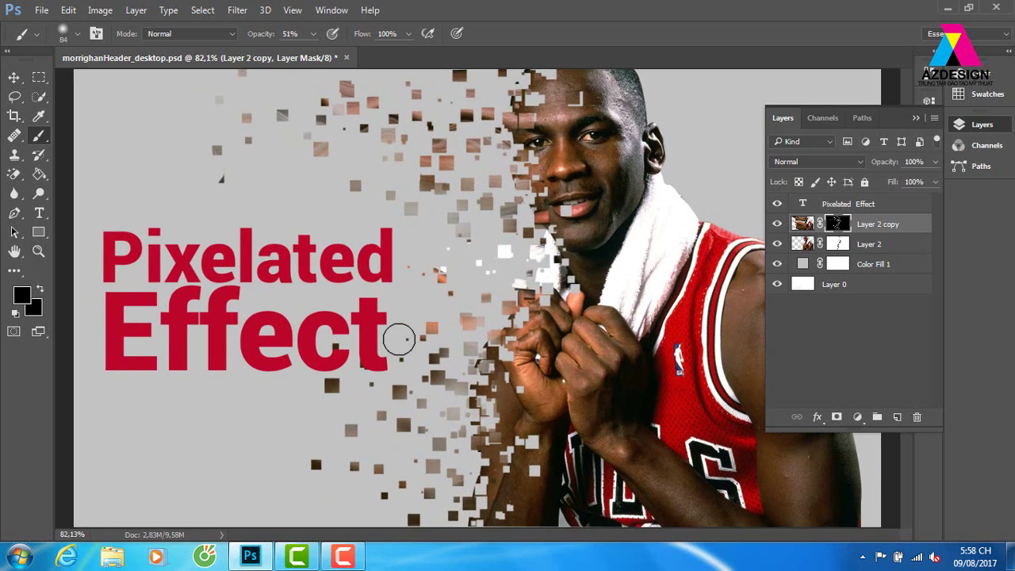
pyautogui.scroll(-1, 396, 335)
pyautogui.click(916, 118)
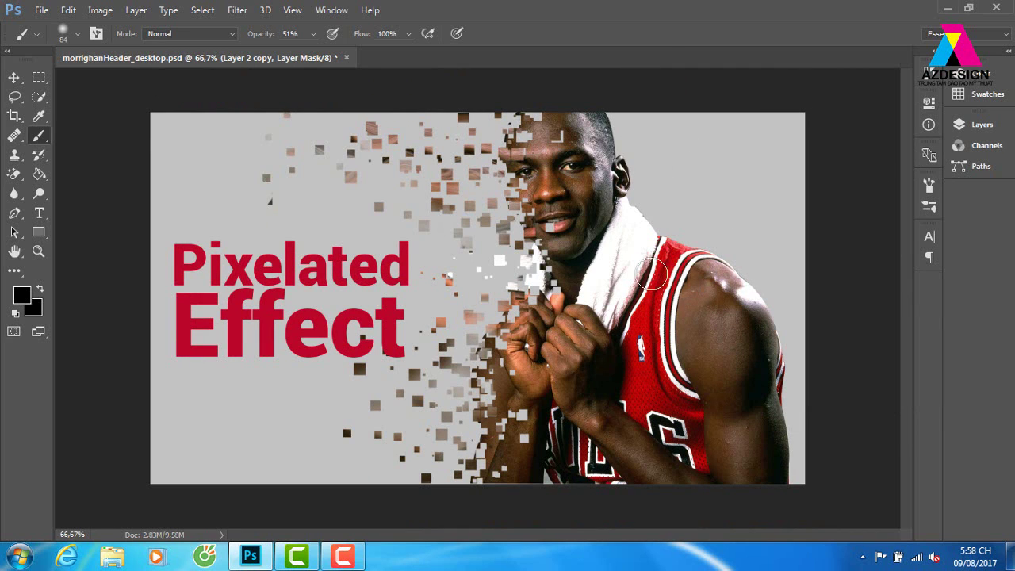
# Select Layer 2, then the Pixelated Effect text layer, from the canvas layer list.
pyautogui.press('v')
pyautogui.rightClick(591, 205)
pyautogui.click(623, 212)
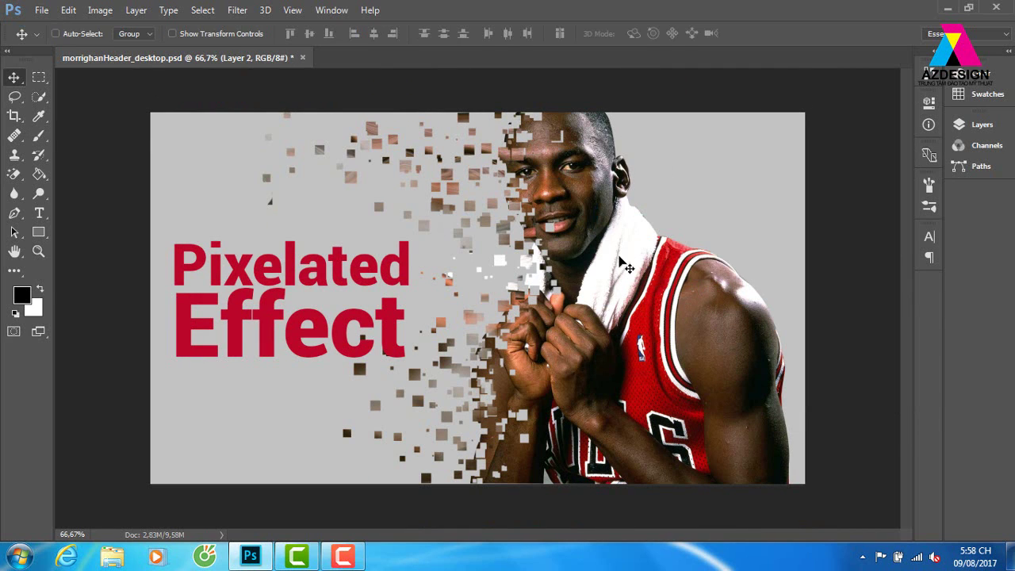
pyautogui.rightClick(687, 300)
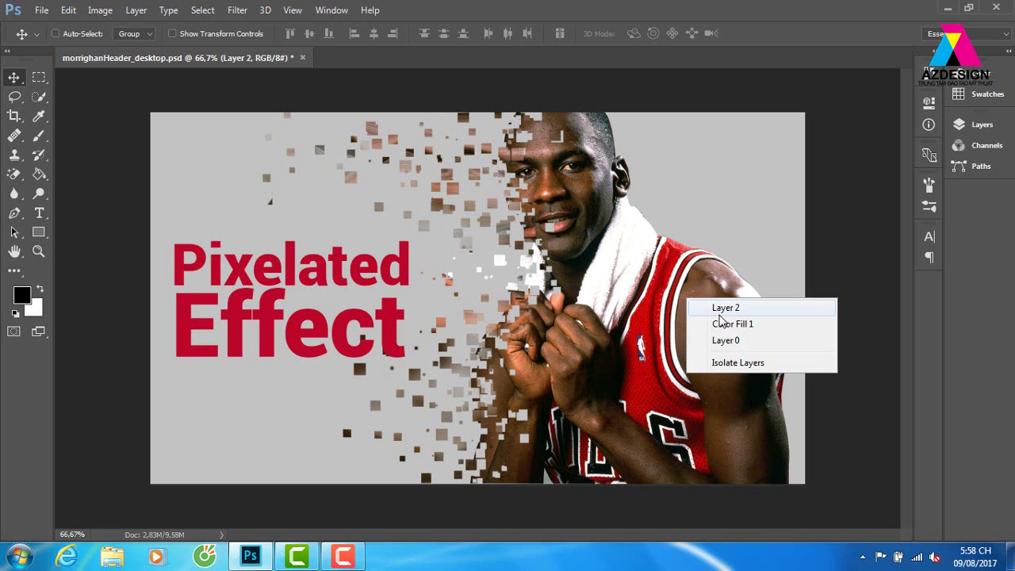
pyautogui.click(720, 310)
pyautogui.hotkey('ctrl', '-')
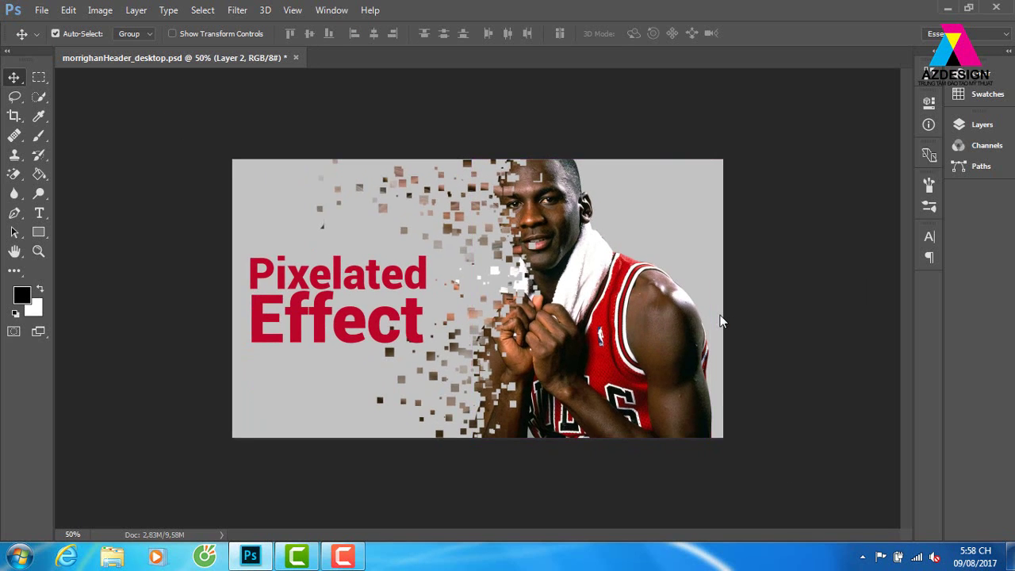
pyautogui.hotkey('ctrl', '+')
pyautogui.rightClick(373, 263)
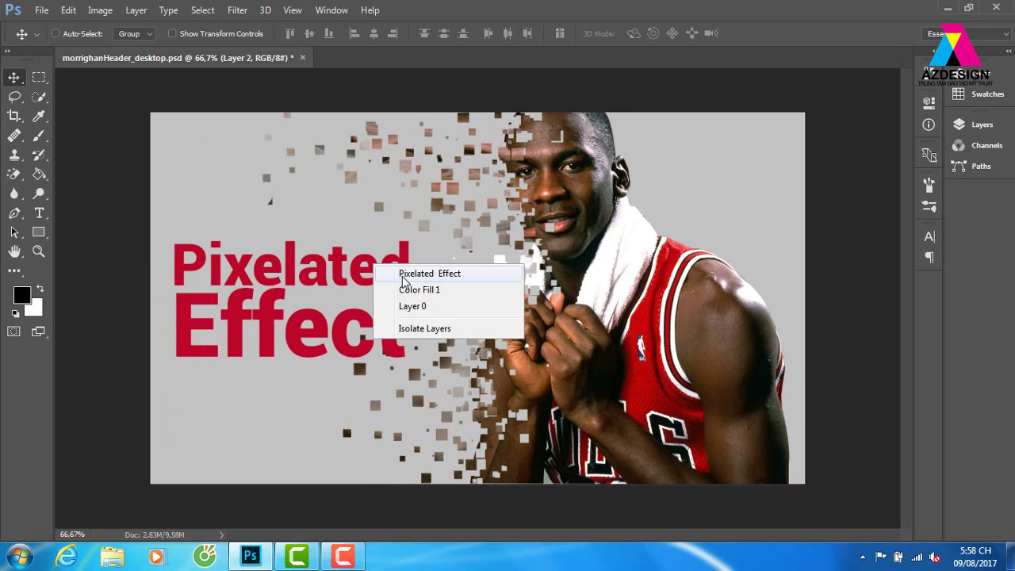
pyautogui.click(412, 276)
# Toggle the Colour and Layers panels, collapse Layers, and reselect Layer 2 from the canvas.
pyautogui.press('F6')
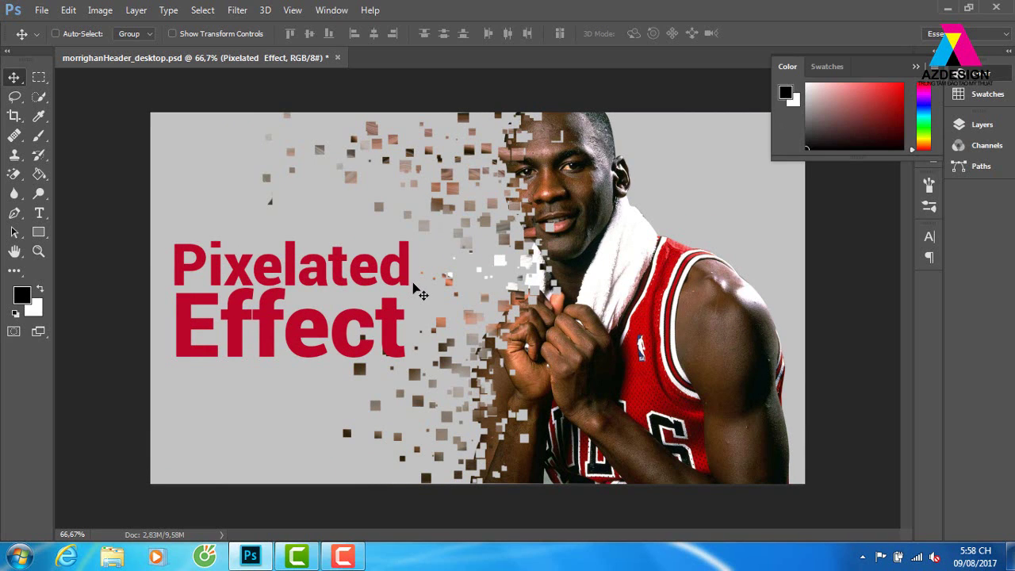
pyautogui.press('F7')
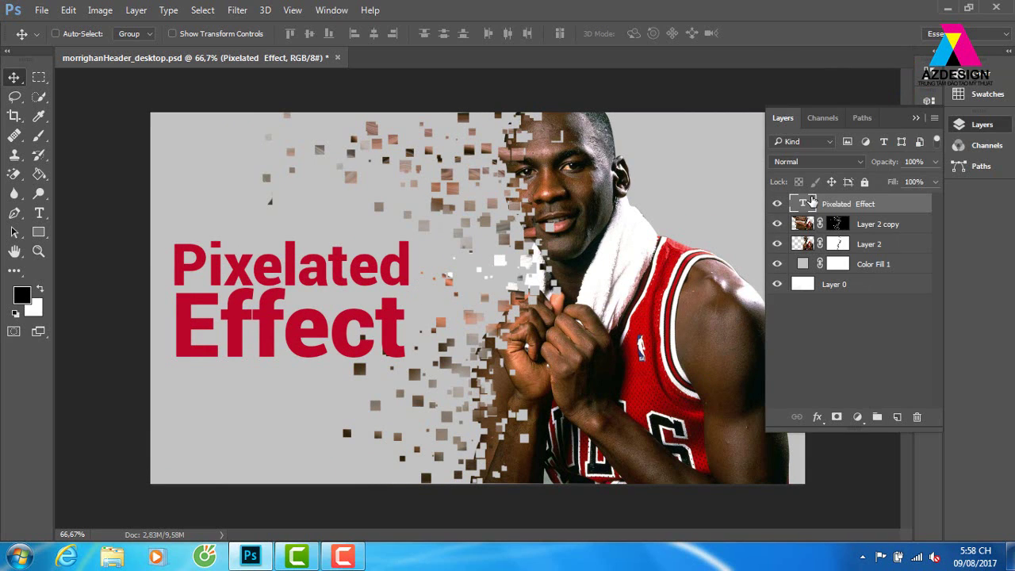
pyautogui.click(916, 121)
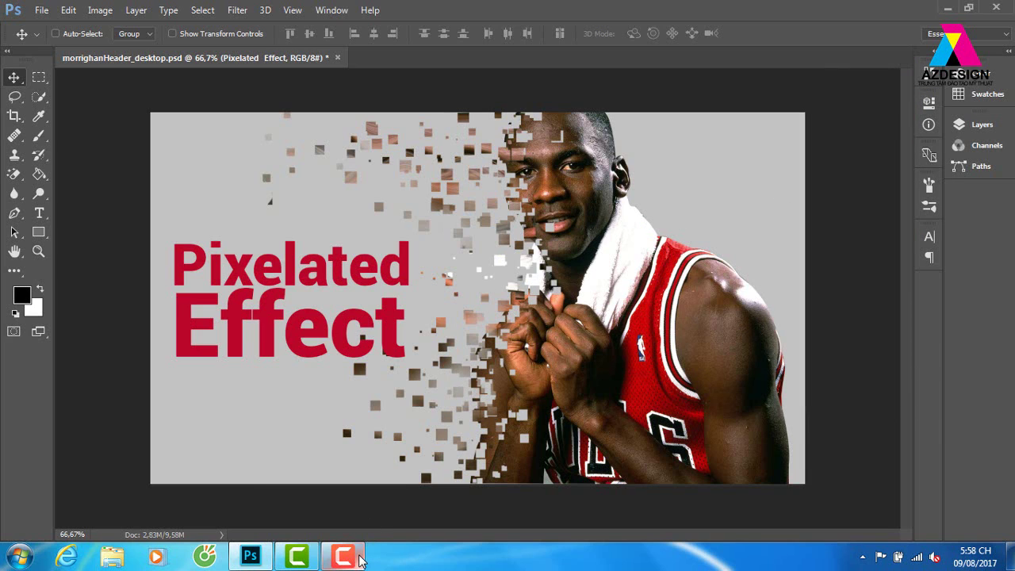
pyautogui.rightClick(688, 293)
pyautogui.click(713, 291)
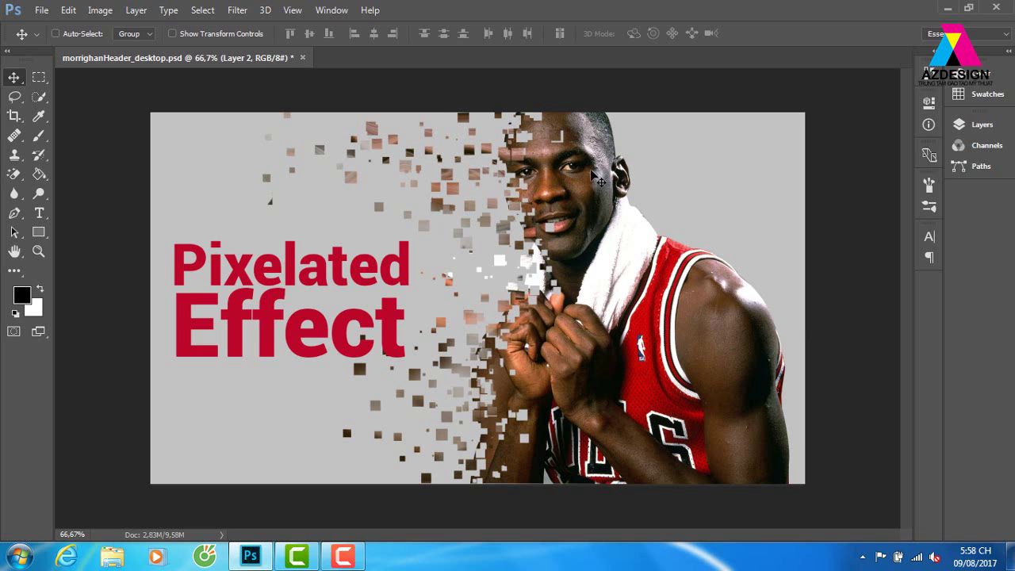
pyautogui.rightClick(640, 173)
pyautogui.click(646, 182)
# Zoom in to inspect the fragmented face, zoom back out, and reopen the Layers panel.
pyautogui.scroll(2, 525, 318)
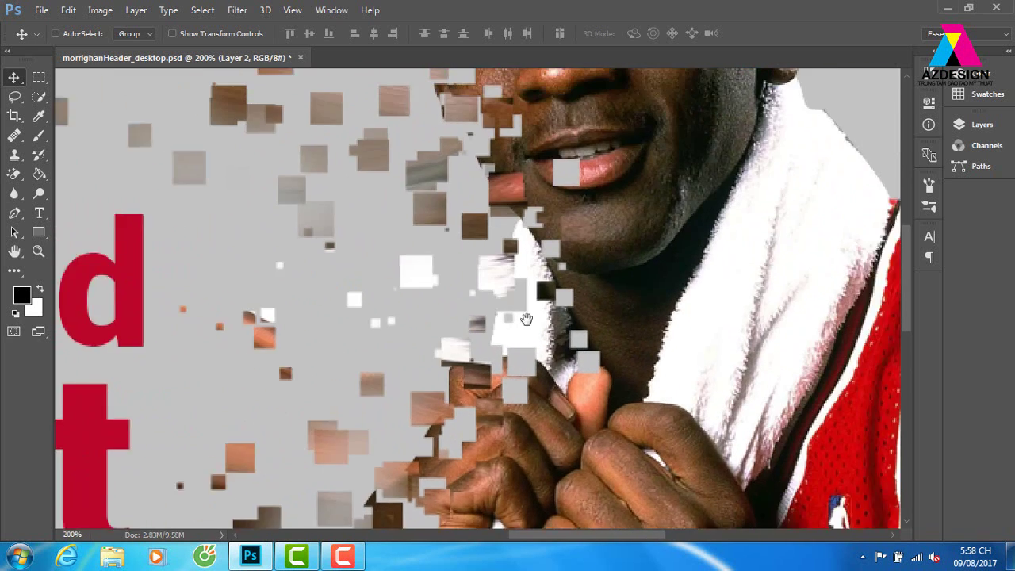
pyautogui.moveTo(525, 318); pyautogui.dragTo(554, 446)
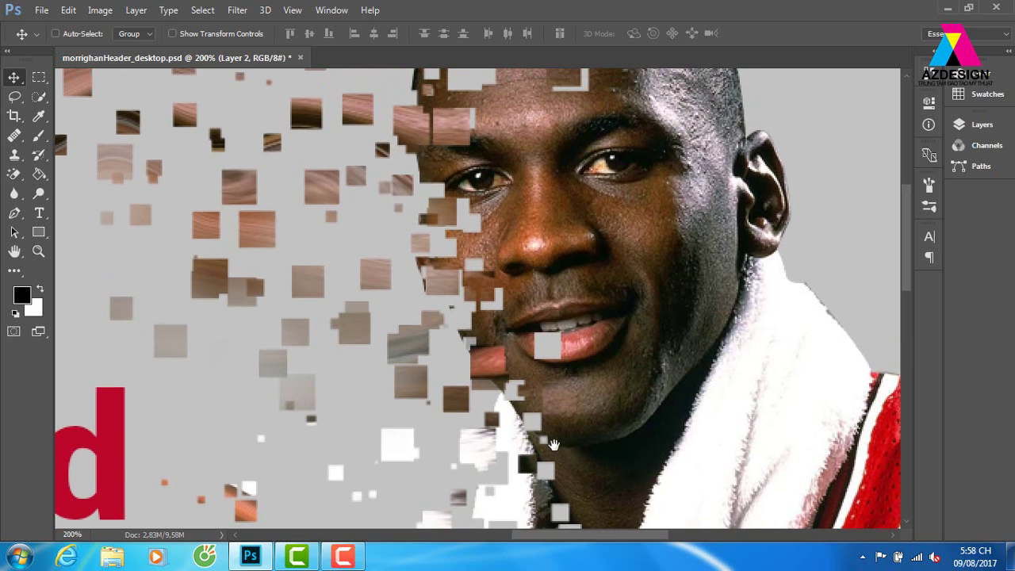
pyautogui.scroll(-1, 554, 446)
pyautogui.scroll(-1, 554, 446)
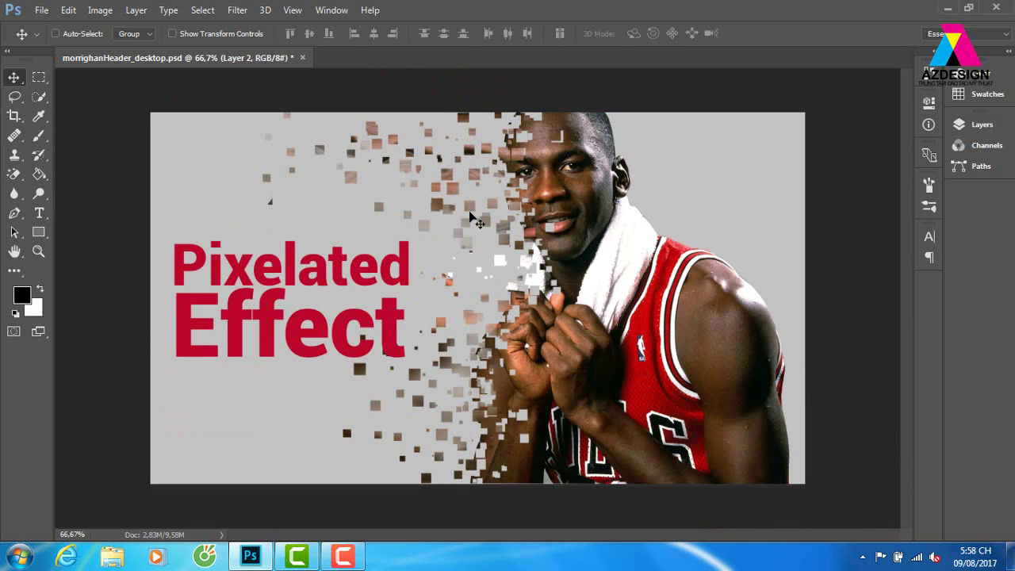
pyautogui.click(976, 125)
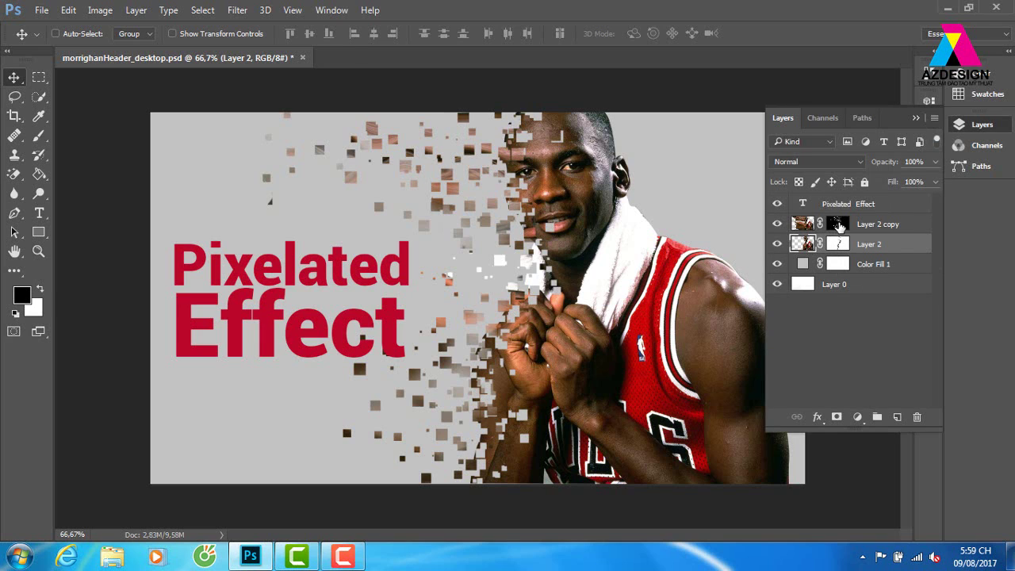
# Delete the masks on Layer 2 copy and Layer 2, then select Layer 2 copy.
pyautogui.click(839, 227)
pyautogui.rightClick(839, 228)
pyautogui.press('Escape')
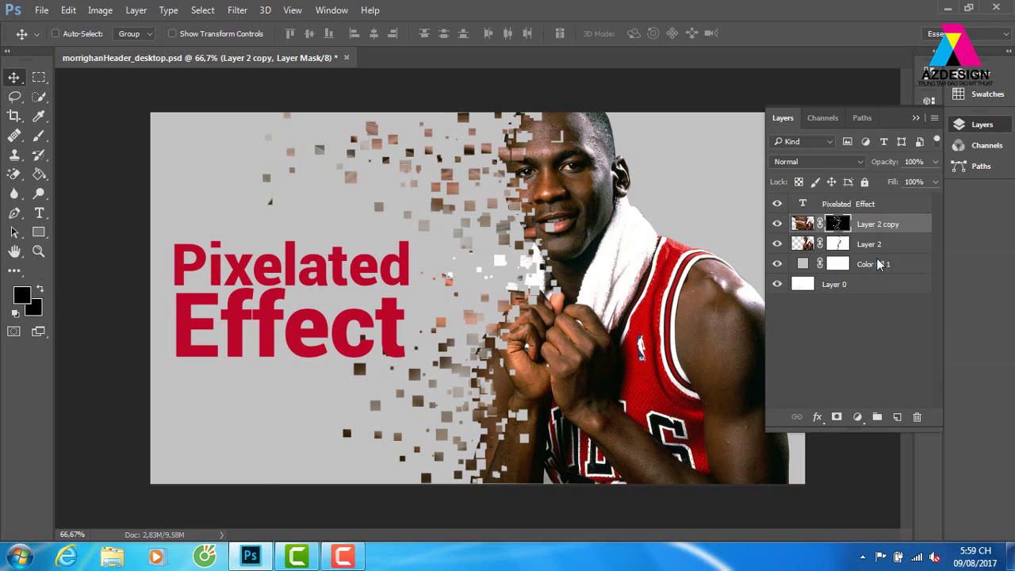
pyautogui.click(839, 244)
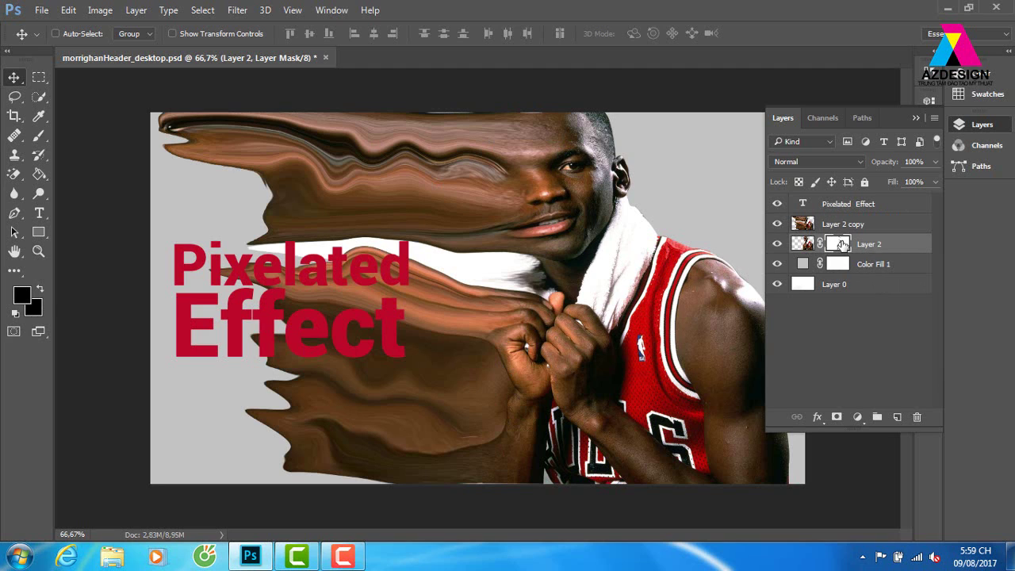
pyautogui.rightClick(842, 244)
pyautogui.click(864, 272)
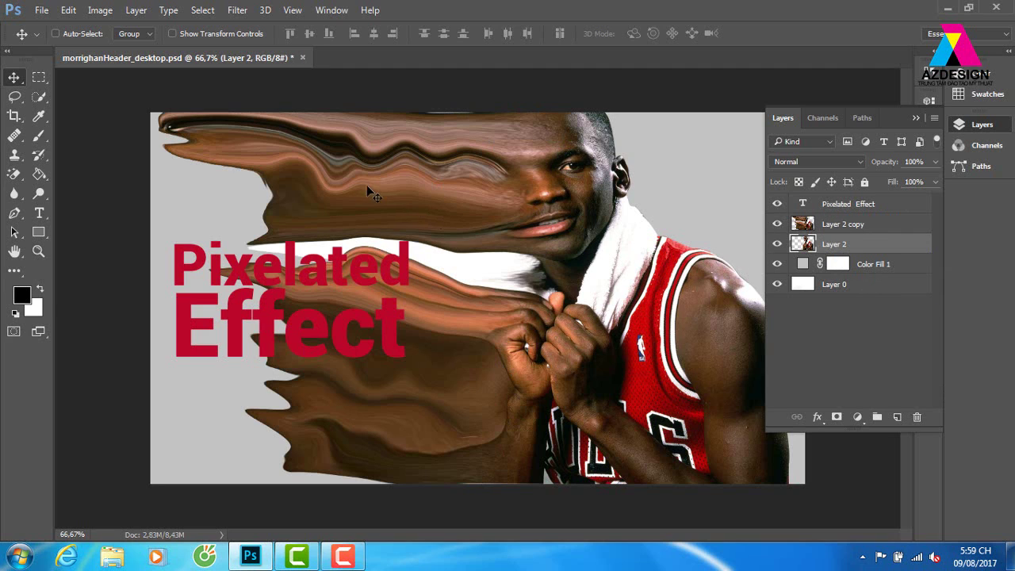
pyautogui.click(825, 228)
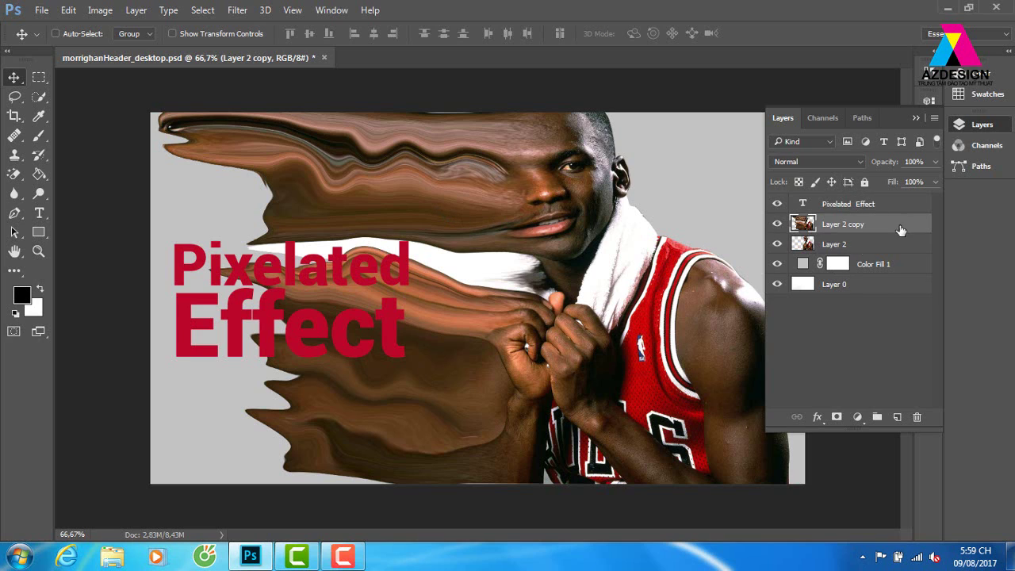
# Open Brush Settings and choose the scattered square brush tip.
pyautogui.click(330, 10)
pyautogui.click(400, 130)
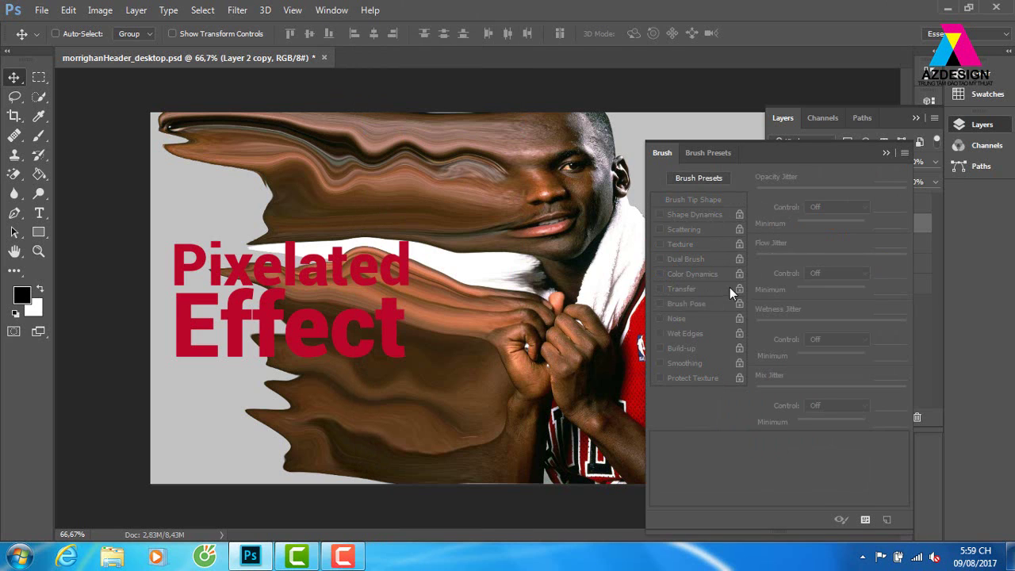
pyautogui.press('b')
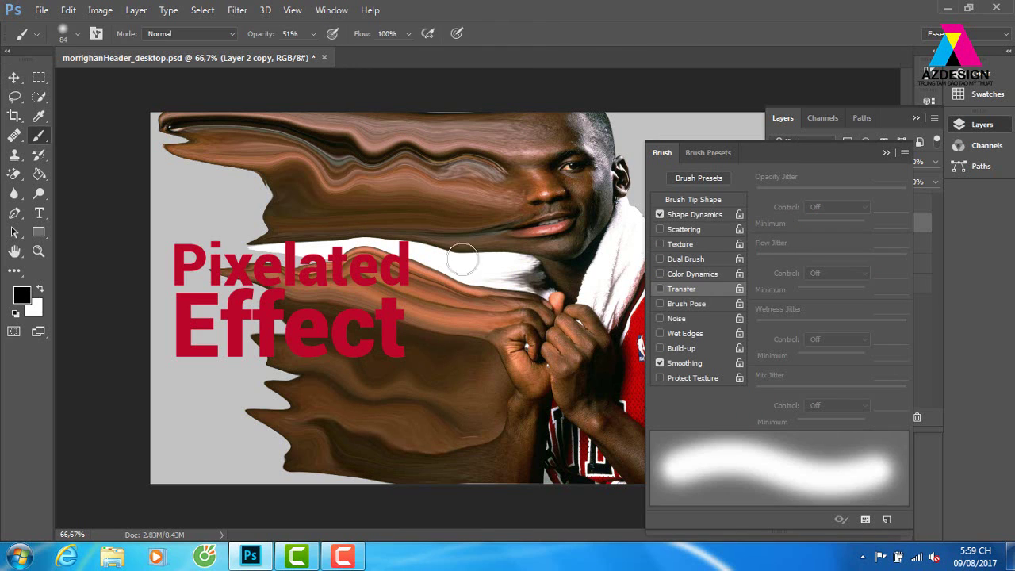
pyautogui.click(77, 34)
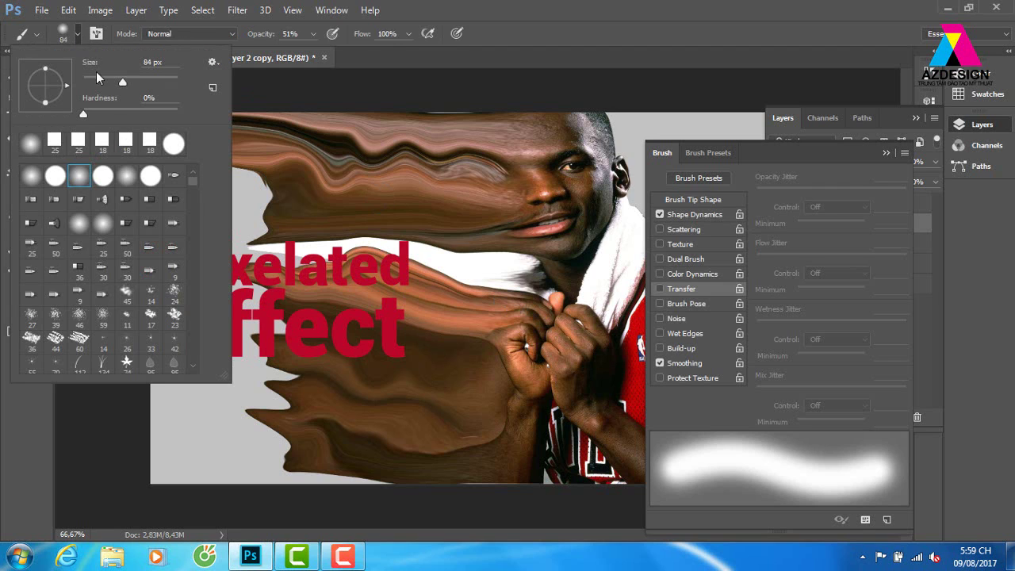
pyautogui.click(61, 145)
pyautogui.click(496, 235)
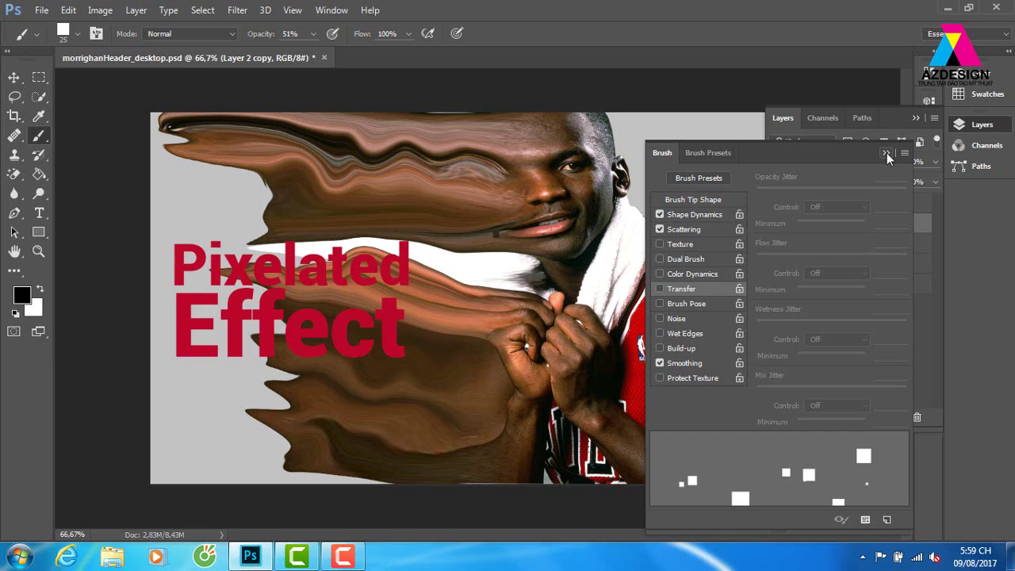
# Set brush opacity and Shape Dynamics angle jitter to 100%, then mask Layer 2 copy white.
pyautogui.click(313, 33)
pyautogui.moveTo(311, 50); pyautogui.dragTo(539, 96)
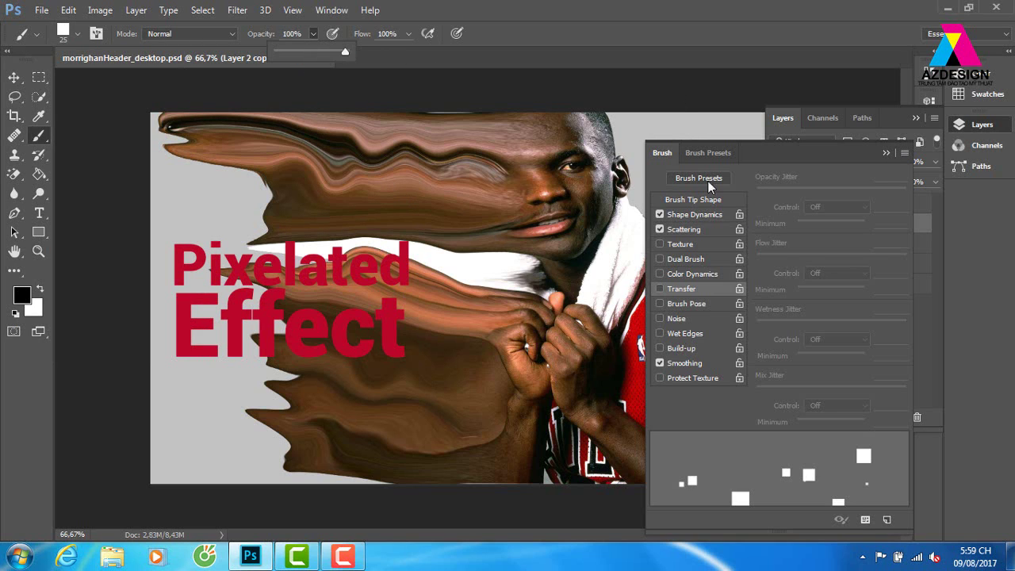
pyautogui.click(711, 214)
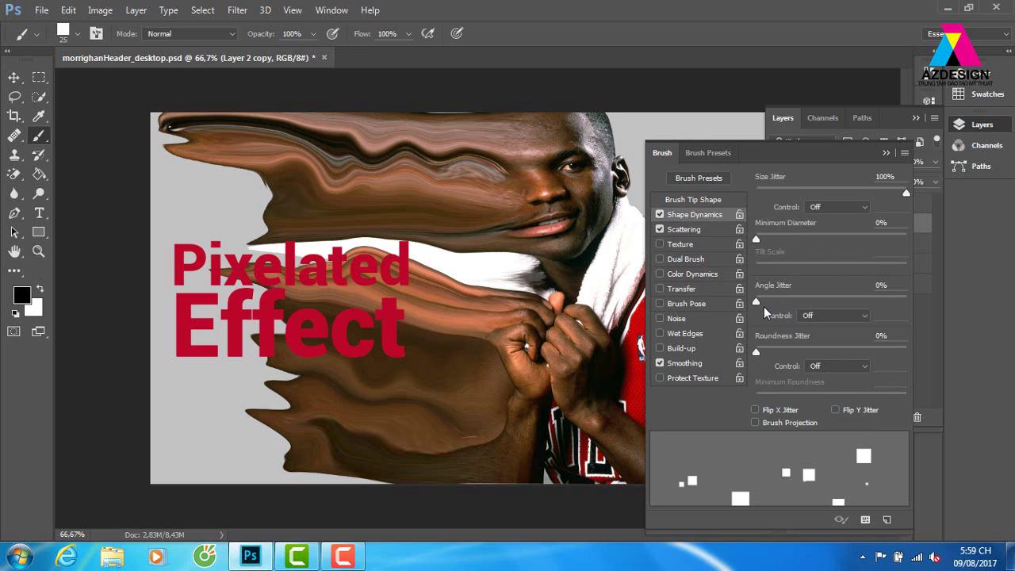
pyautogui.moveTo(765, 308)
pyautogui.mouseDown()
pyautogui.moveTo(813, 295)
pyautogui.moveTo(927, 294)
pyautogui.mouseUp()
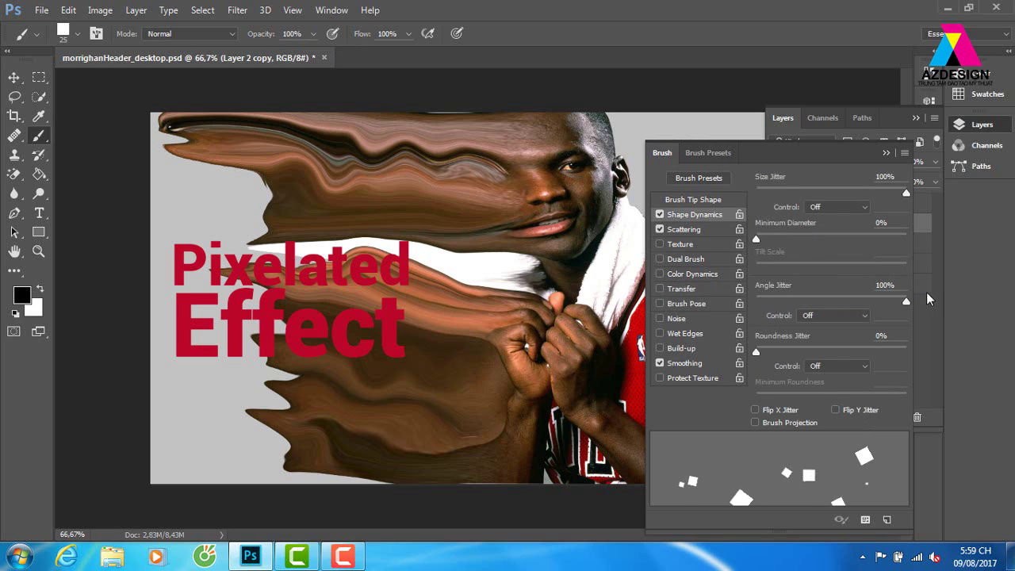
pyautogui.click(887, 152)
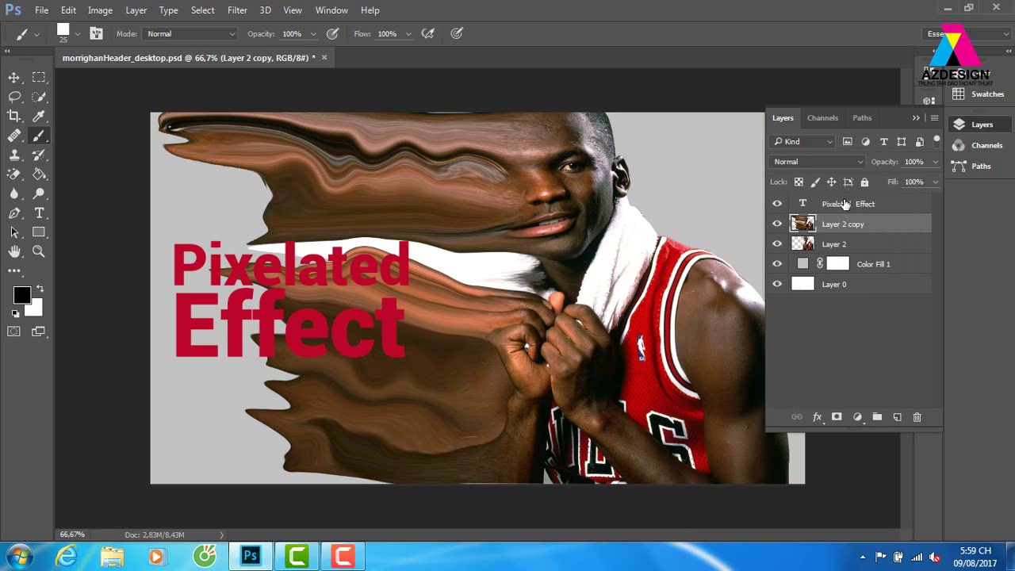
pyautogui.click(839, 418)
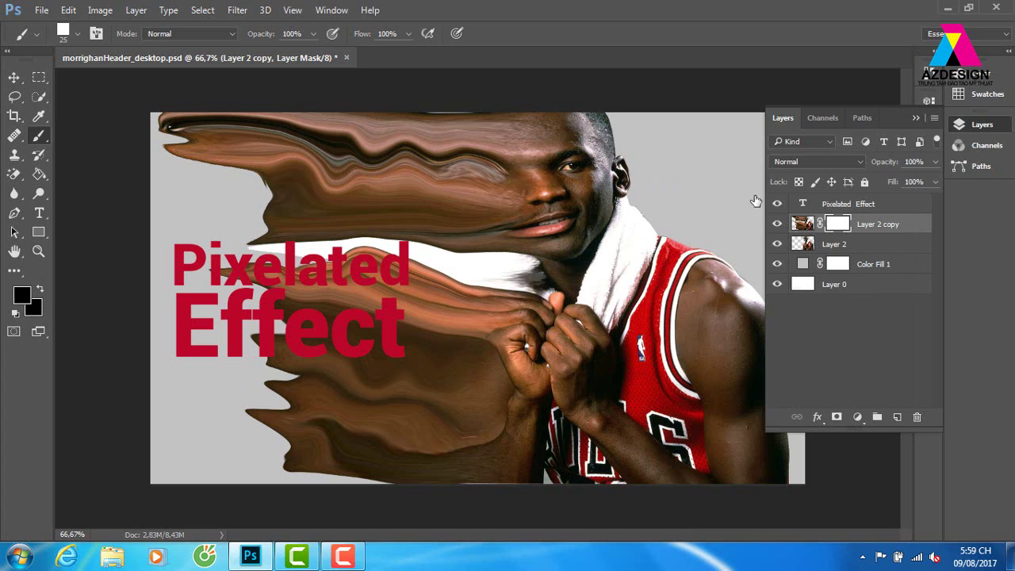
# Invert Layer 2 copy's mask to black and set the foreground colour to white.
pyautogui.click(137, 11)
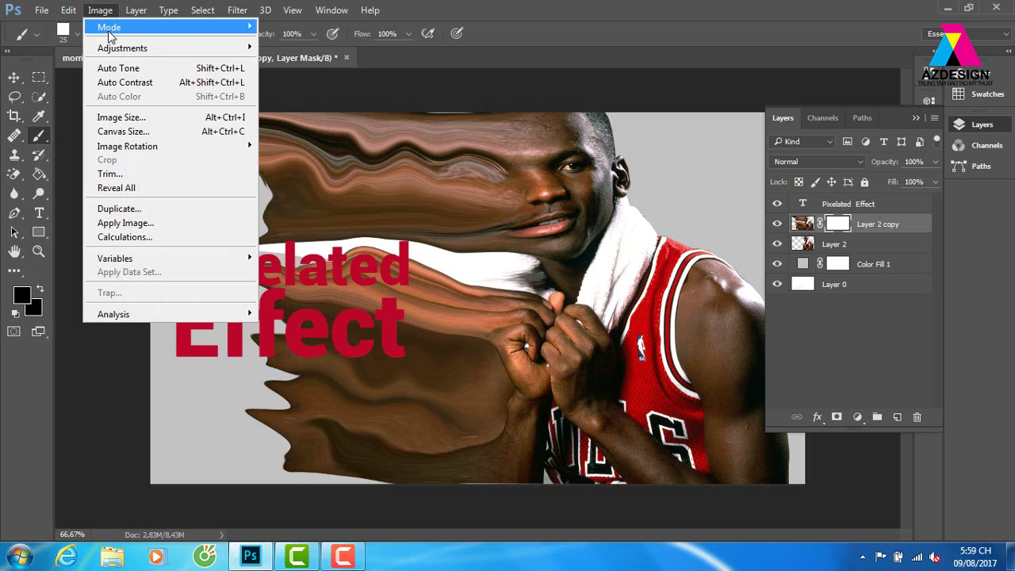
pyautogui.moveTo(123, 48)
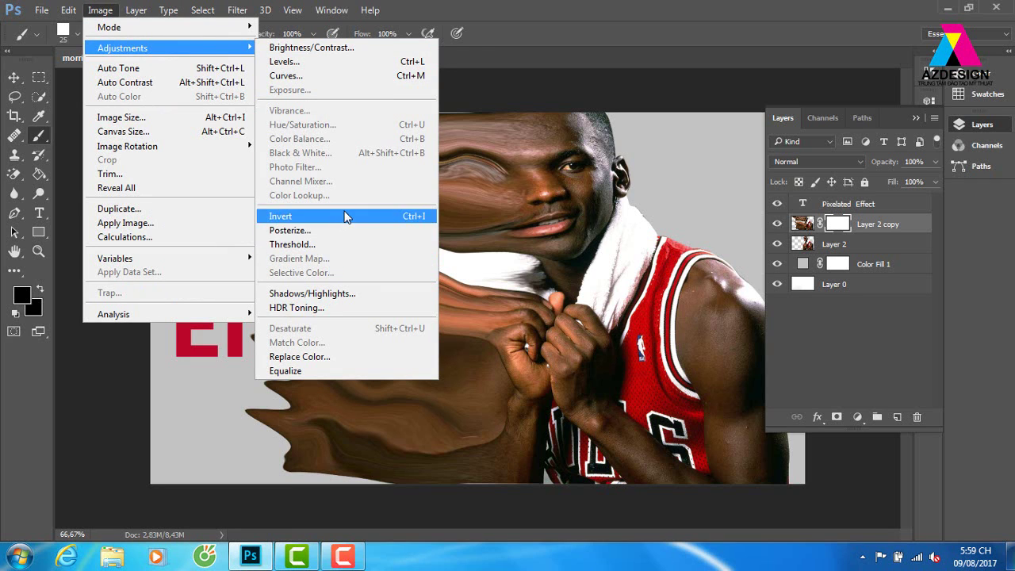
pyautogui.click(346, 216)
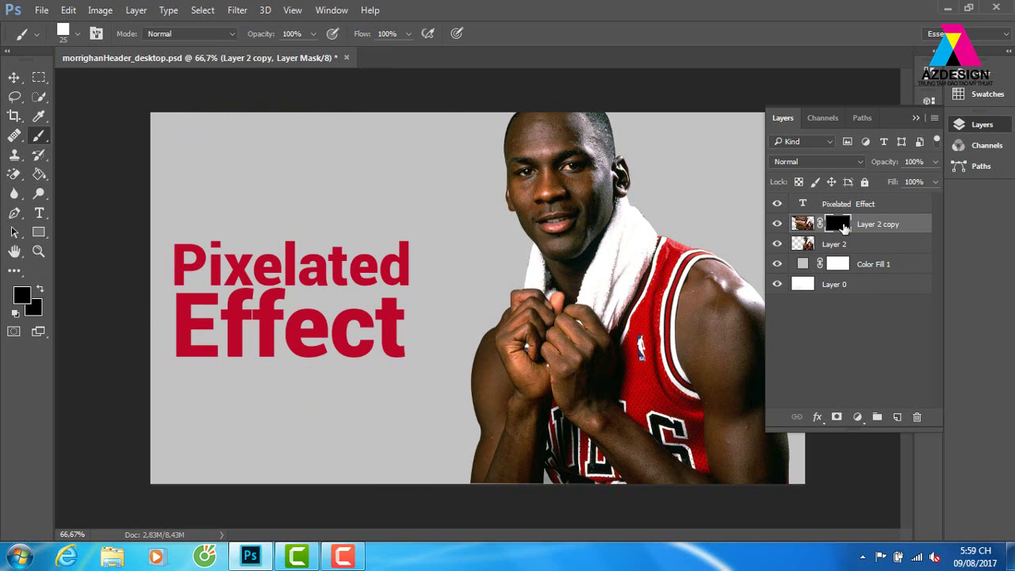
pyautogui.click(26, 295)
pyautogui.moveTo(594, 174); pyautogui.dragTo(517, 109)
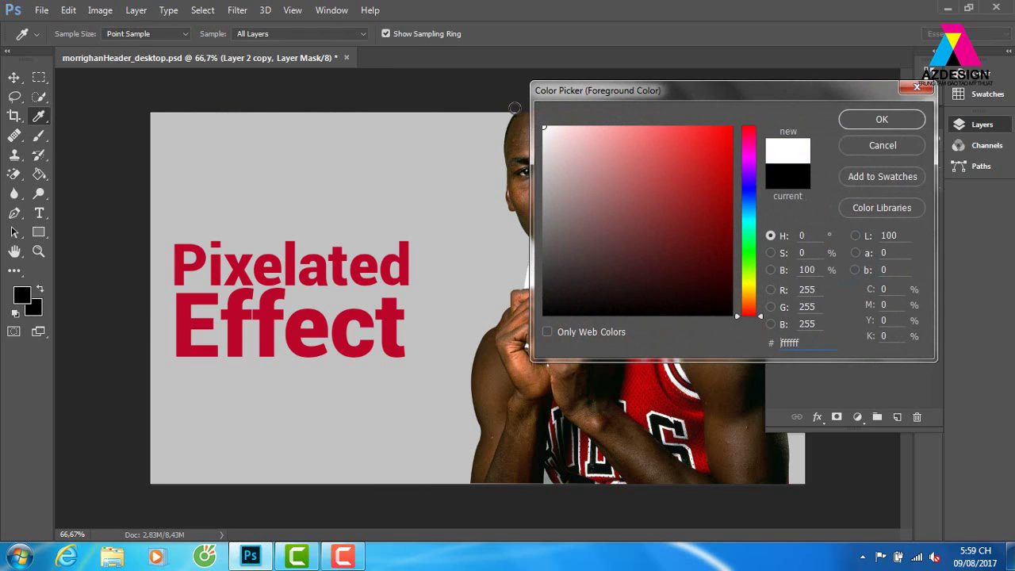
pyautogui.click(904, 119)
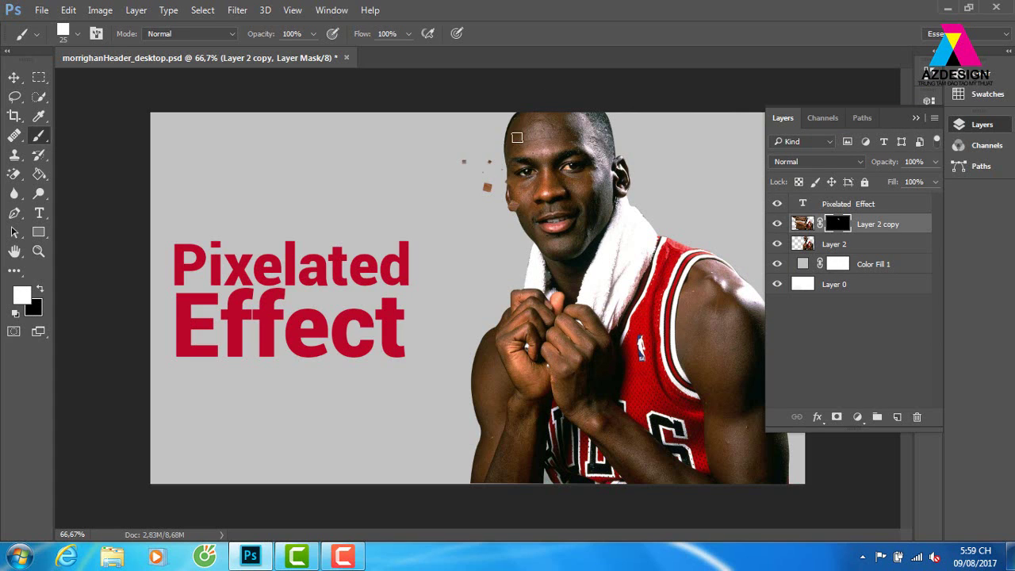
# Paint square fragments beside the head and cheek and left of the hands and arm.
pyautogui.moveTo(517, 137)
pyautogui.mouseDown()
pyautogui.moveTo(464, 179)
pyautogui.moveTo(354, 160)
pyautogui.moveTo(338, 143)
pyautogui.moveTo(489, 173)
pyautogui.moveTo(473, 162)
pyautogui.moveTo(522, 207)
pyautogui.moveTo(508, 225)
pyautogui.moveTo(473, 200)
pyautogui.moveTo(506, 188)
pyautogui.moveTo(503, 279)
pyautogui.mouseUp()
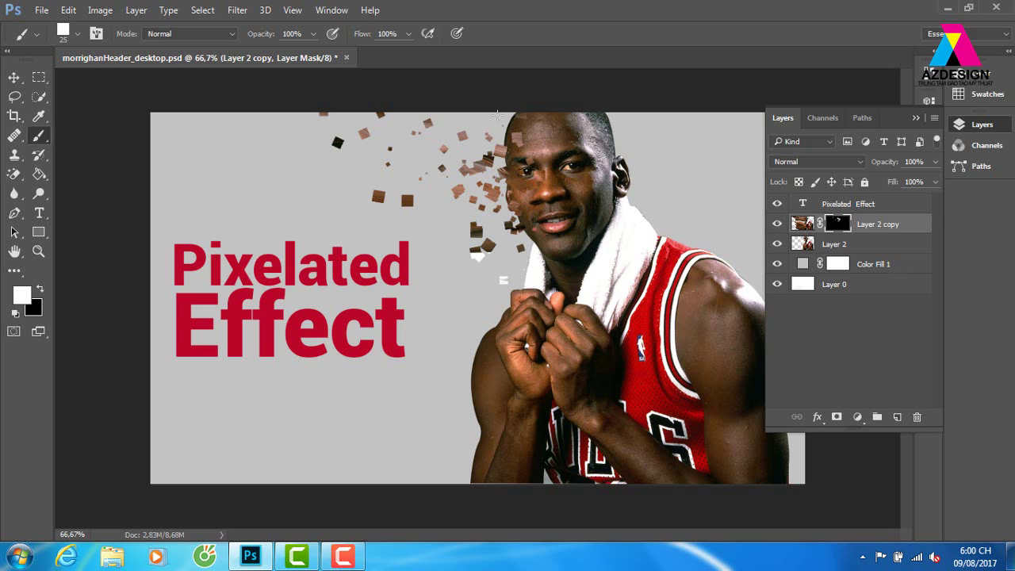
pyautogui.moveTo(506, 102)
pyautogui.mouseDown()
pyautogui.moveTo(481, 149)
pyautogui.moveTo(427, 181)
pyautogui.mouseUp()
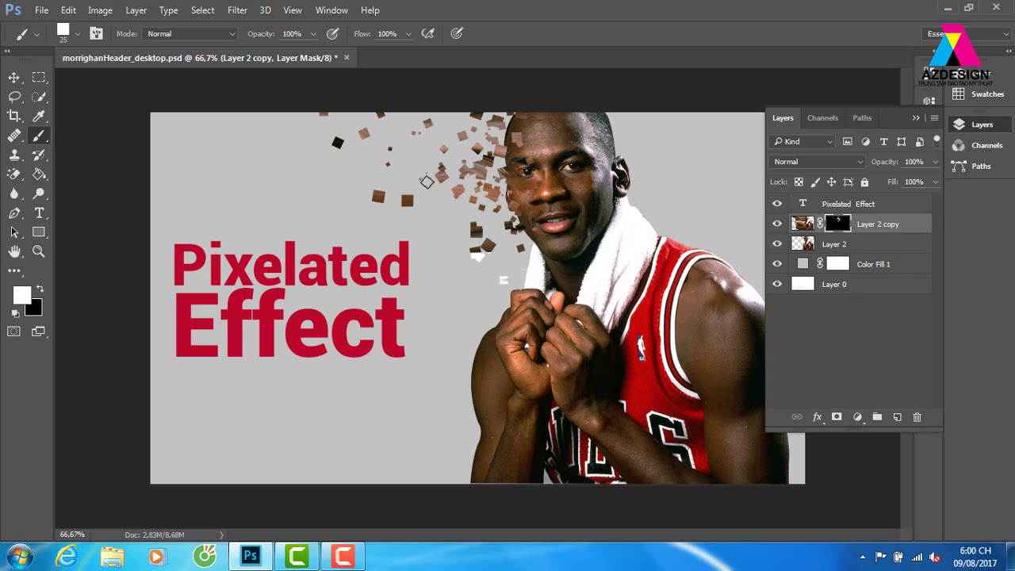
pyautogui.moveTo(526, 214); pyautogui.dragTo(530, 263)
pyautogui.moveTo(420, 171); pyautogui.dragTo(394, 153)
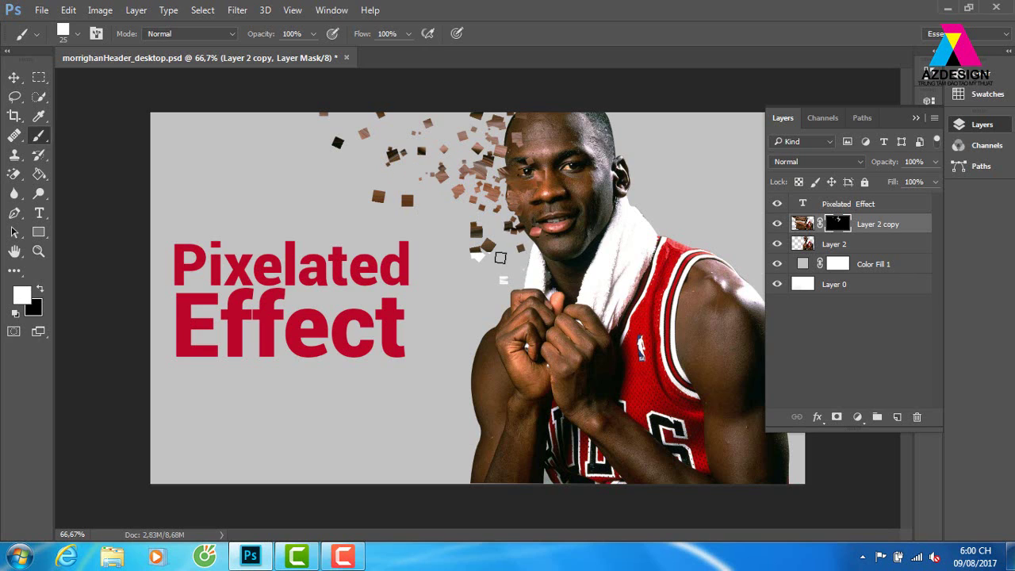
pyautogui.moveTo(465, 394); pyautogui.dragTo(438, 387)
pyautogui.moveTo(472, 337)
pyautogui.mouseDown()
pyautogui.moveTo(401, 420)
pyautogui.moveTo(373, 428)
pyautogui.mouseUp()
pyautogui.moveTo(463, 476)
pyautogui.mouseDown()
pyautogui.moveTo(480, 425)
pyautogui.moveTo(476, 349)
pyautogui.moveTo(491, 280)
pyautogui.moveTo(453, 256)
pyautogui.moveTo(436, 258)
pyautogui.moveTo(504, 252)
pyautogui.moveTo(340, 148)
pyautogui.moveTo(259, 138)
pyautogui.mouseUp()
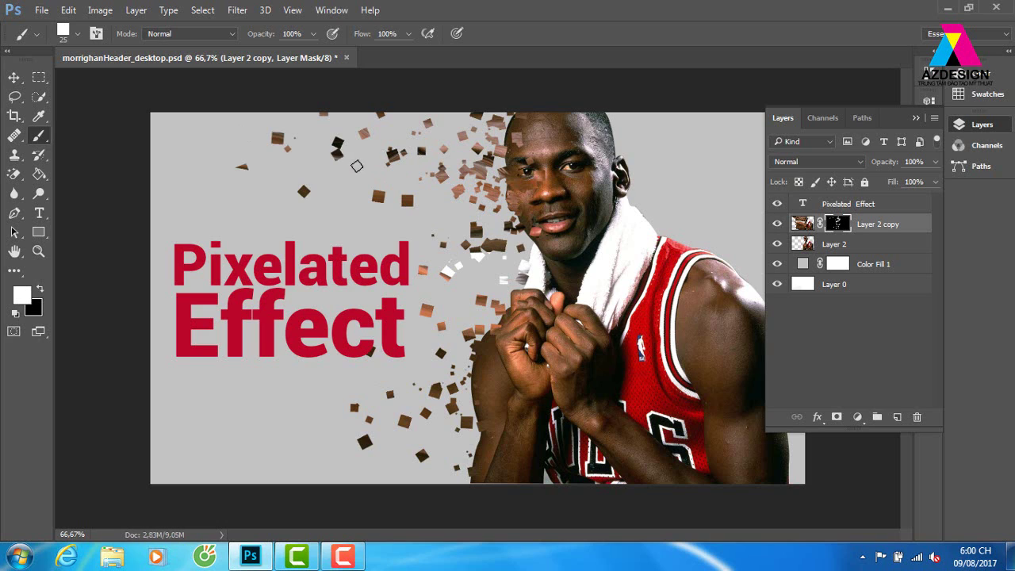
# Add more fragments across the upper left near the face, plus a few stray ones.
pyautogui.moveTo(357, 165)
pyautogui.mouseDown()
pyautogui.moveTo(303, 170)
pyautogui.moveTo(404, 154)
pyautogui.moveTo(481, 217)
pyautogui.moveTo(385, 165)
pyautogui.mouseUp()
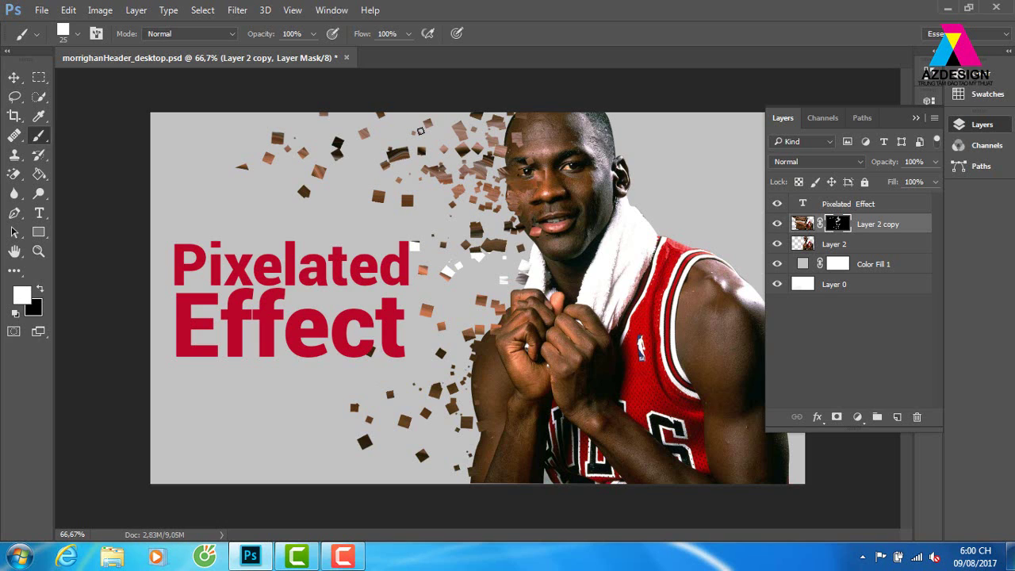
pyautogui.moveTo(420, 131)
pyautogui.mouseDown()
pyautogui.moveTo(384, 165)
pyautogui.moveTo(399, 180)
pyautogui.moveTo(421, 130)
pyautogui.mouseUp()
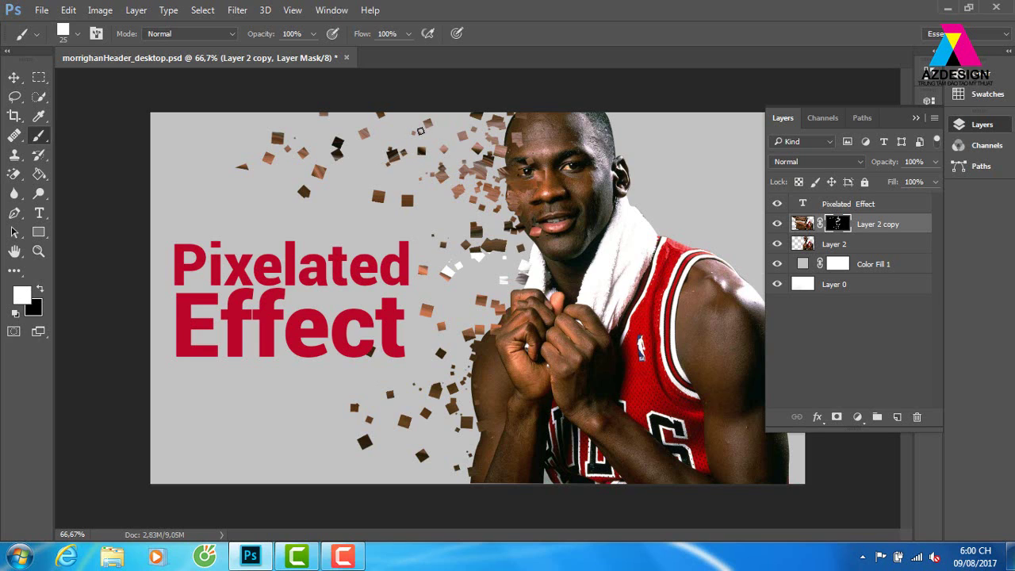
pyautogui.moveTo(362, 182); pyautogui.dragTo(430, 188)
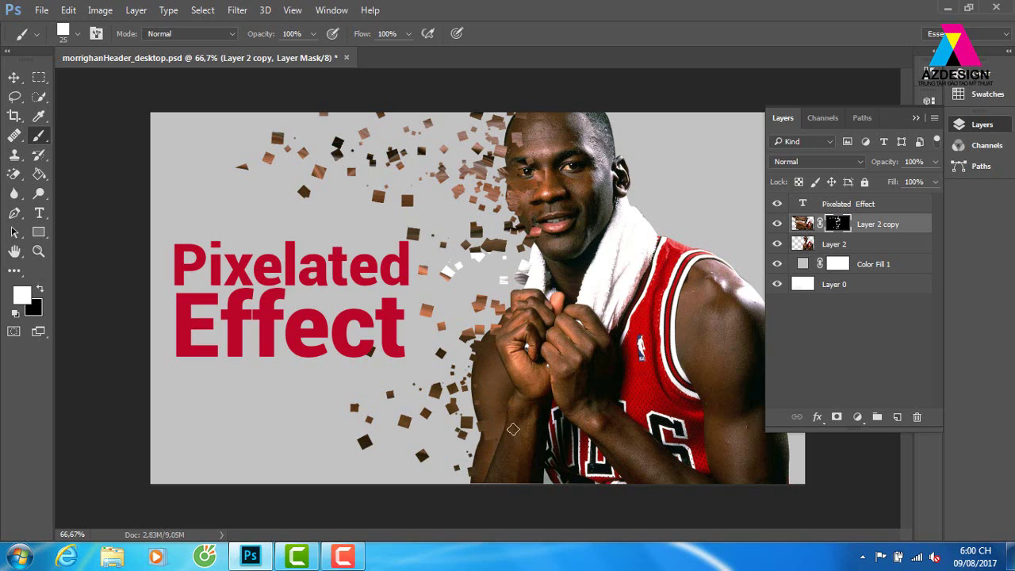
pyautogui.click(510, 280)
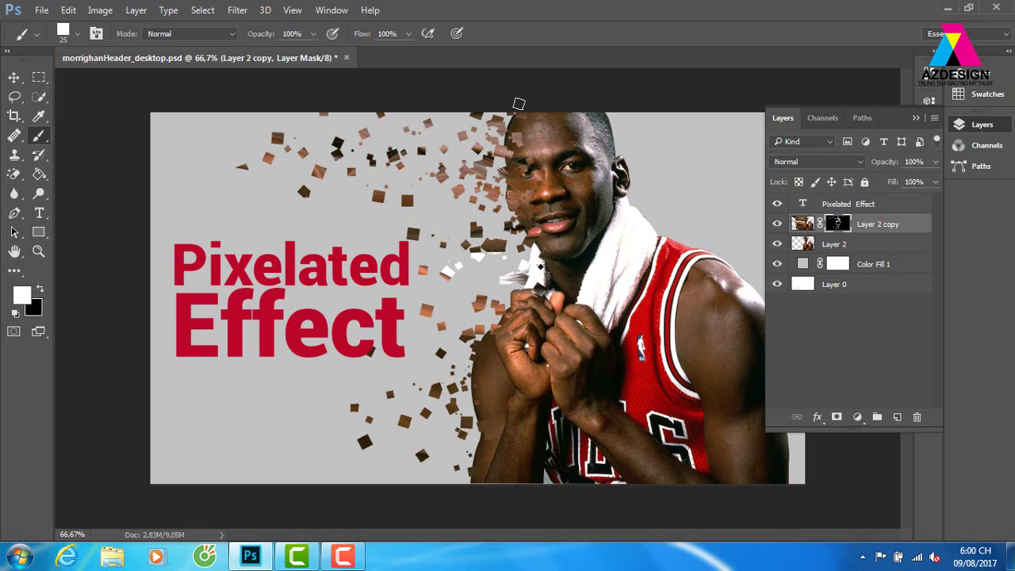
pyautogui.click(375, 174)
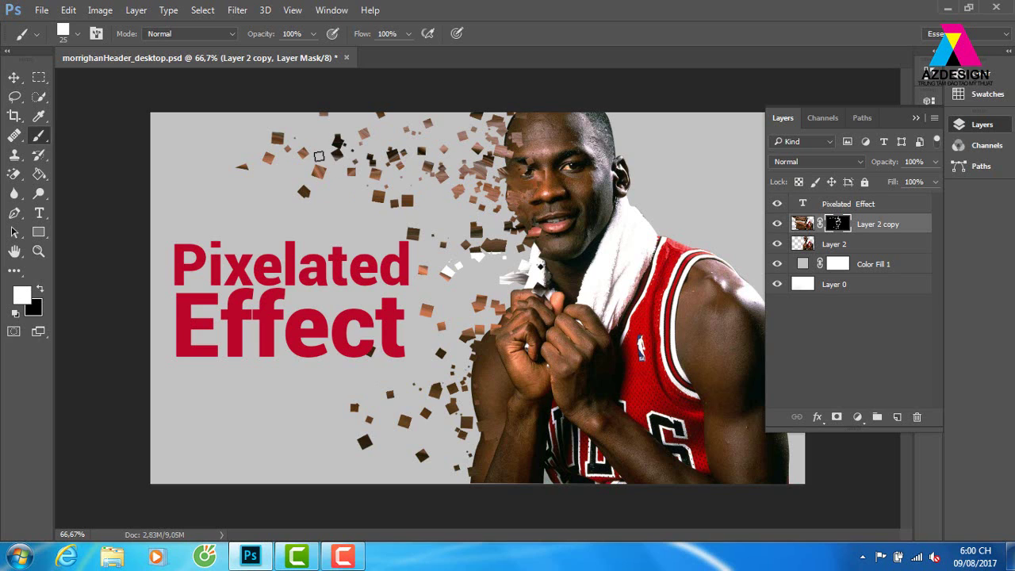
pyautogui.click(234, 140)
pyautogui.click(836, 246)
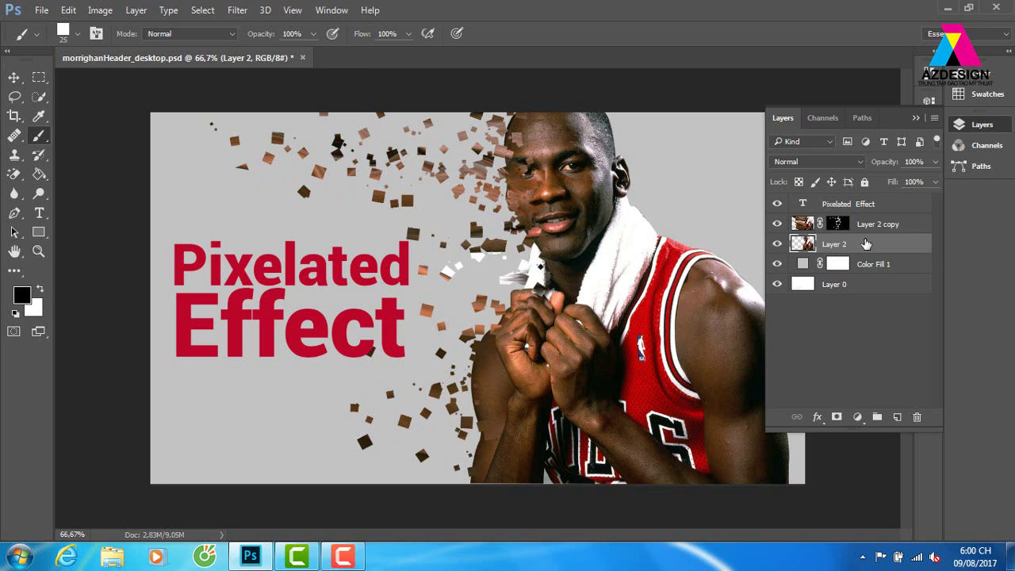
# Add a white mask to Layer 2 and punch black square gaps near the eye and forehead.
pyautogui.click(836, 418)
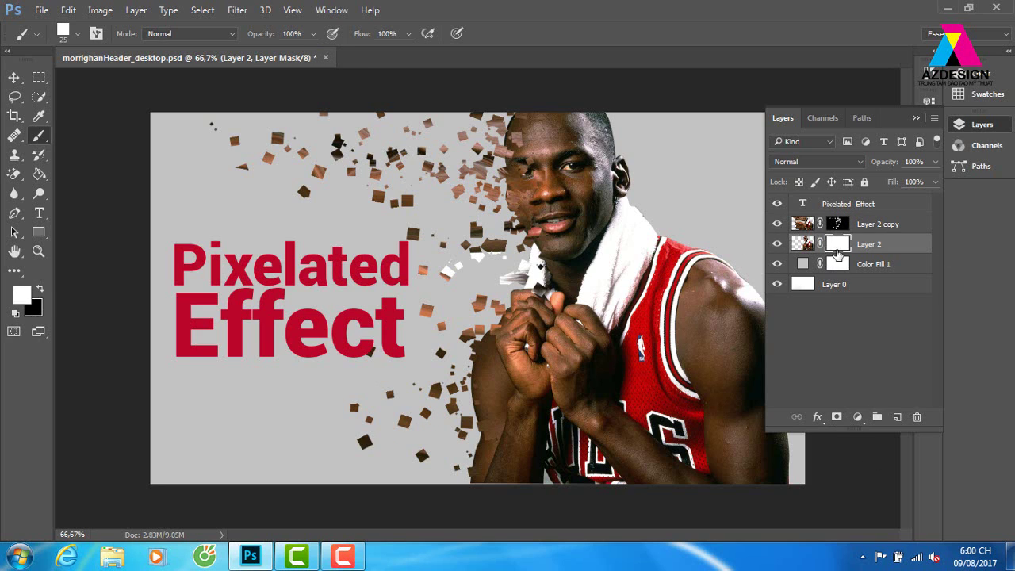
pyautogui.click(23, 297)
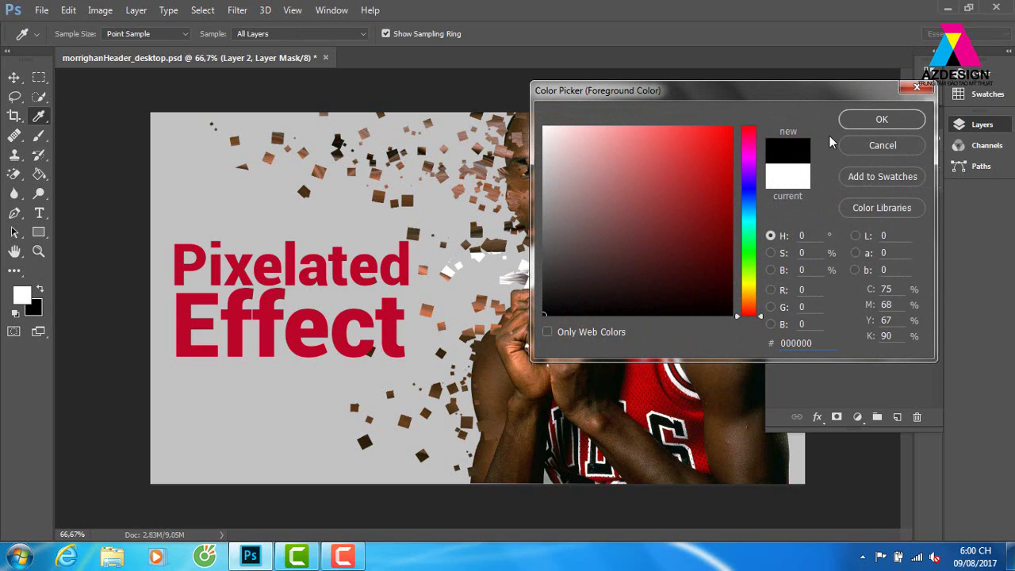
pyautogui.click(866, 120)
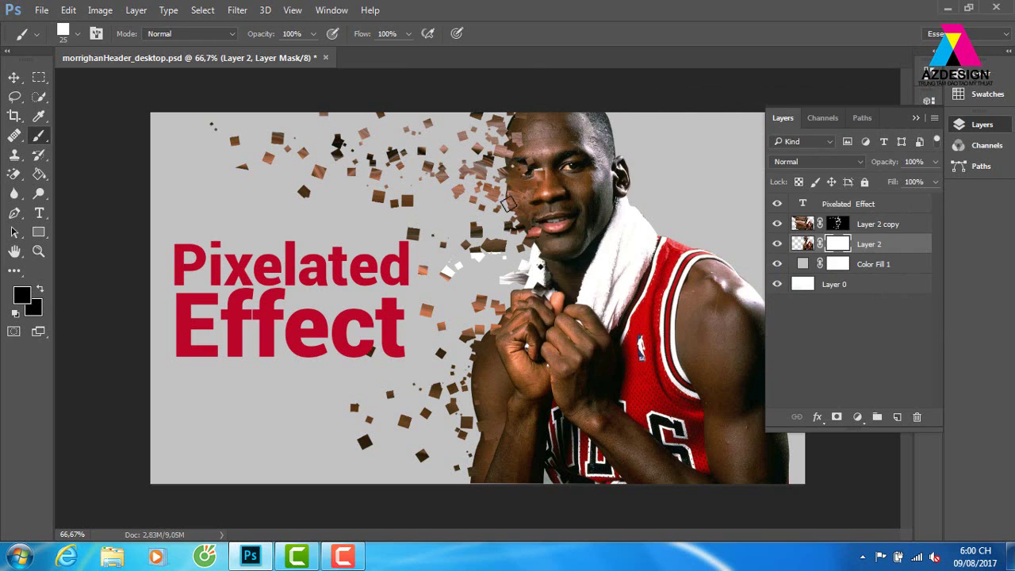
pyautogui.click(541, 159)
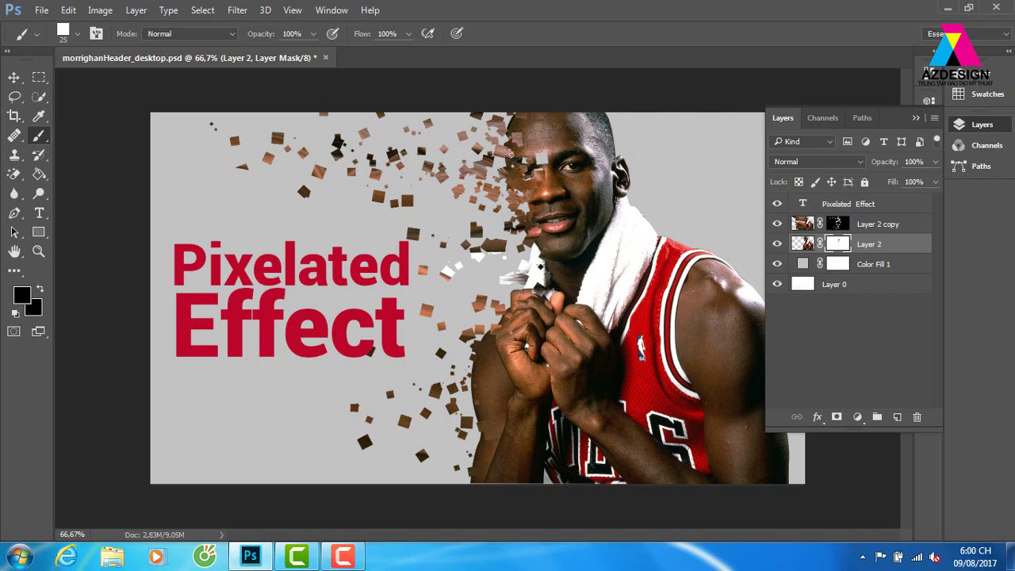
pyautogui.moveTo(510, 136); pyautogui.dragTo(513, 123)
# Punch square gaps into the clasped hands, lower arm and chin.
pyautogui.moveTo(466, 372); pyautogui.dragTo(476, 347)
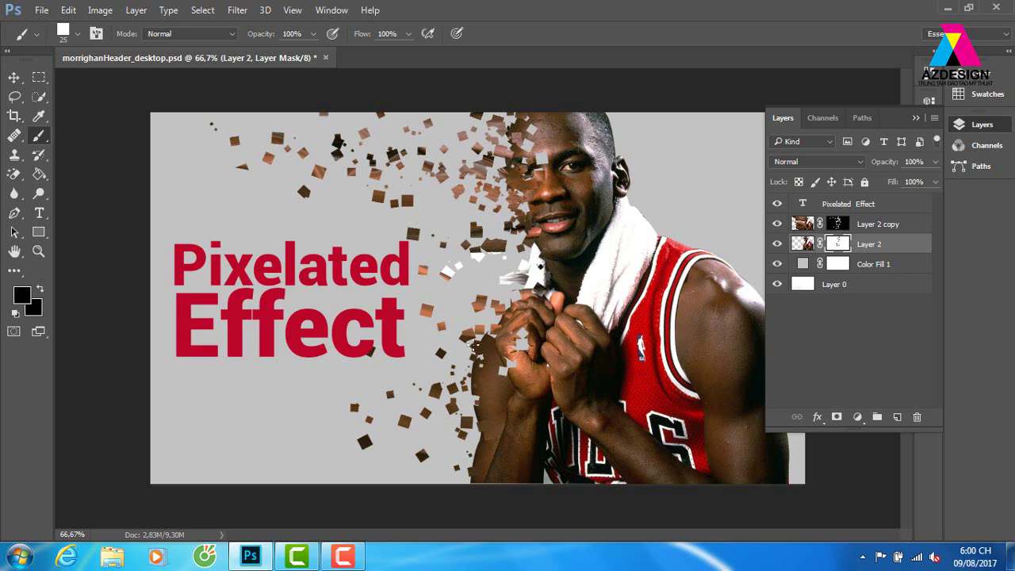
pyautogui.moveTo(479, 455); pyautogui.dragTo(487, 475)
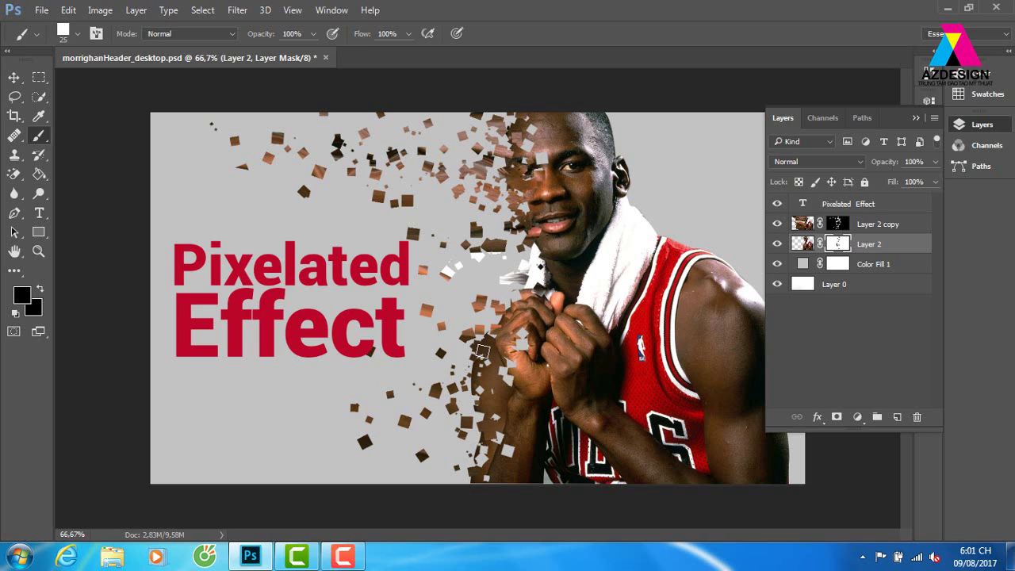
pyautogui.moveTo(486, 374)
pyautogui.mouseDown()
pyautogui.moveTo(528, 291)
pyautogui.moveTo(482, 338)
pyautogui.moveTo(476, 371)
pyautogui.moveTo(488, 347)
pyautogui.mouseUp()
pyautogui.moveTo(479, 391); pyautogui.dragTo(471, 482)
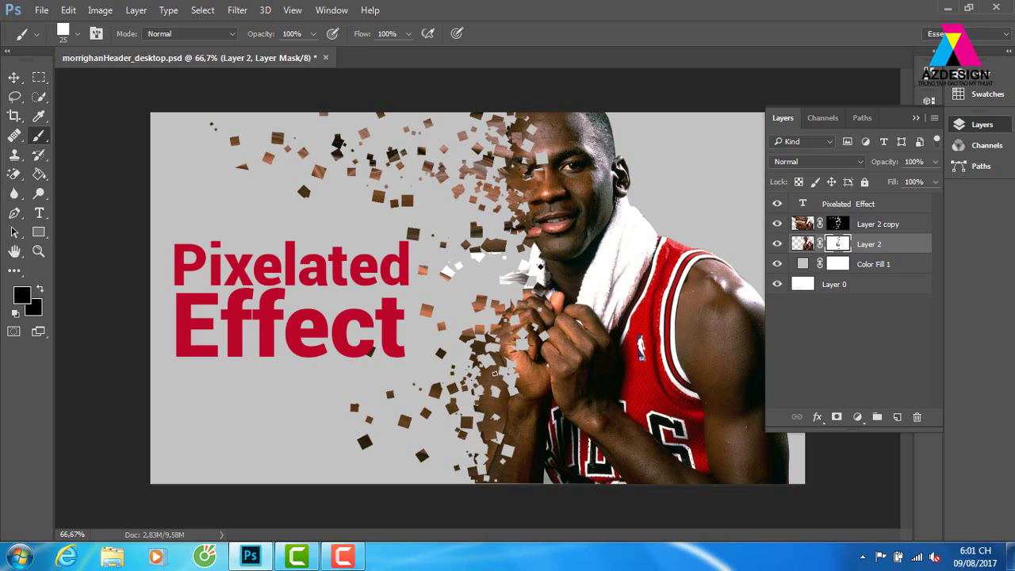
pyautogui.moveTo(494, 373)
pyautogui.mouseDown()
pyautogui.moveTo(489, 419)
pyautogui.moveTo(502, 410)
pyautogui.mouseUp()
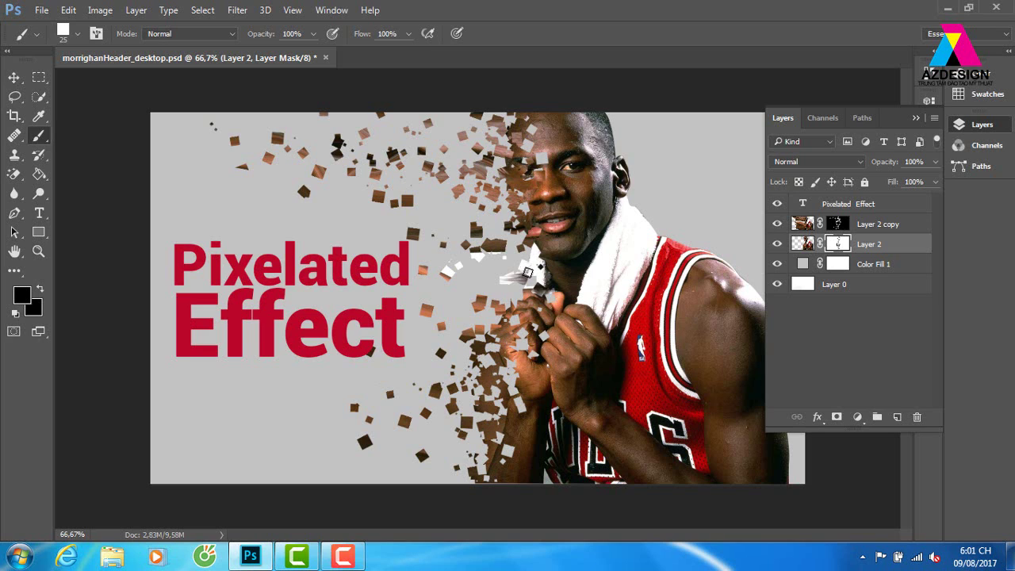
pyautogui.click(567, 231)
# On Layer 2 copy's mask, use a soft round 55 px brush to hide upper-cloud particles.
pyautogui.click(837, 224)
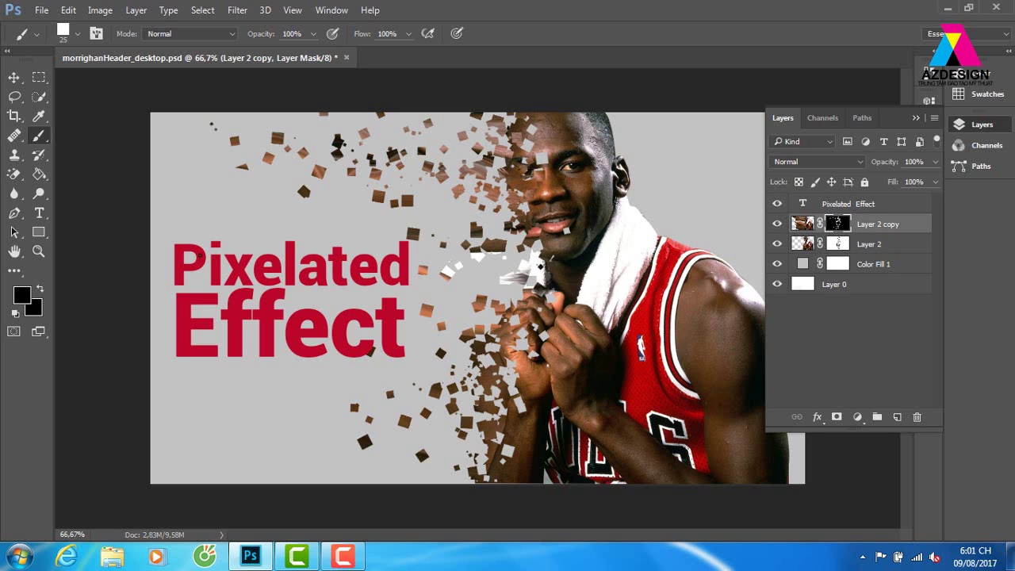
pyautogui.click(77, 34)
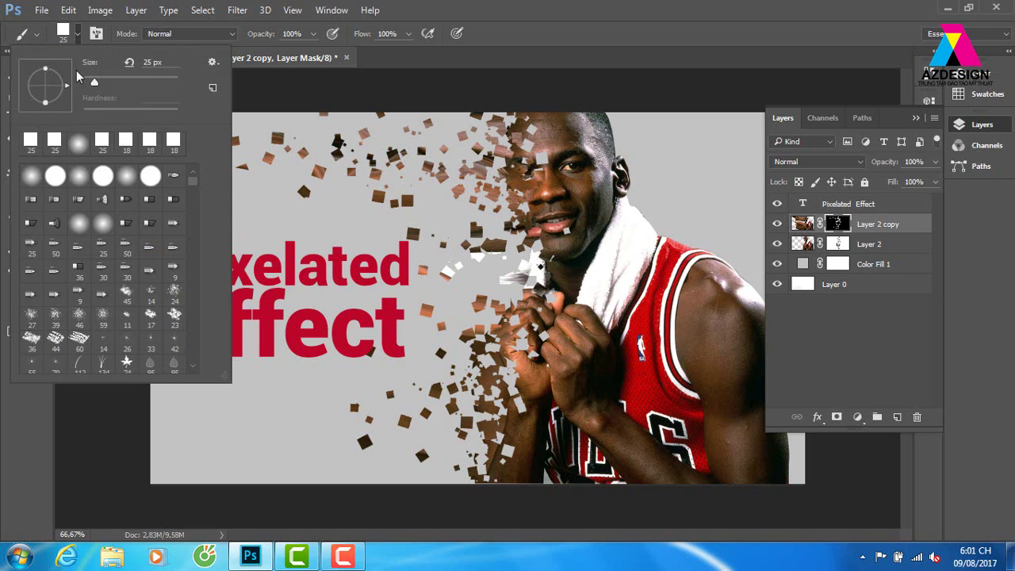
pyautogui.click(78, 144)
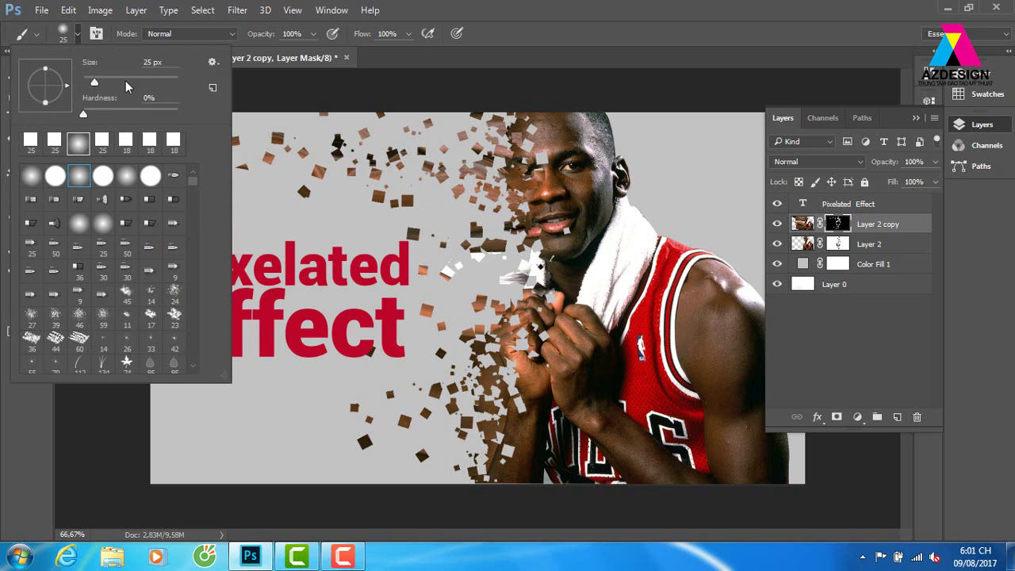
pyautogui.click(109, 78)
pyautogui.click(673, 89)
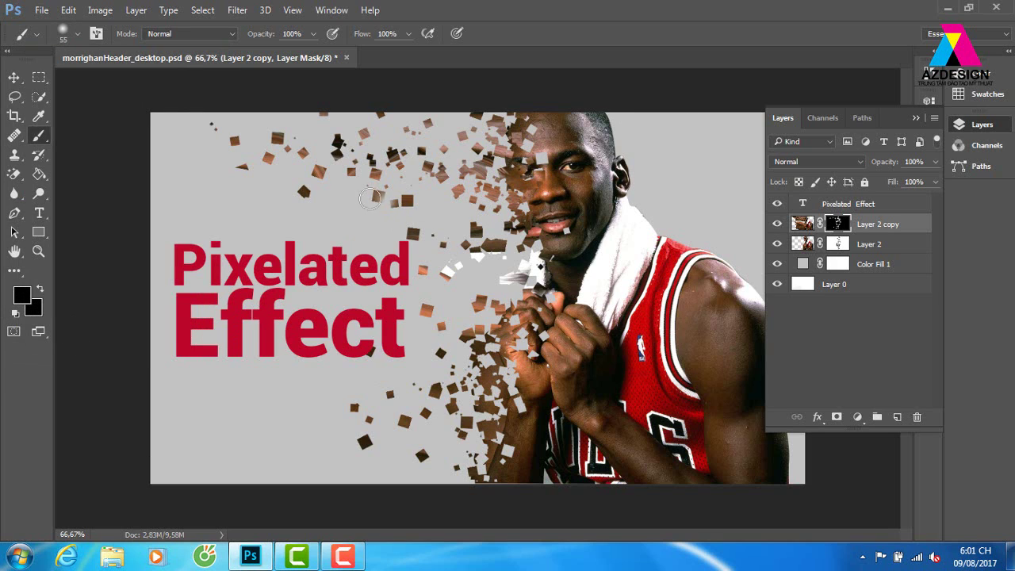
pyautogui.moveTo(377, 198); pyautogui.dragTo(272, 187)
# Lightly fade fragments near the face at 30% opacity, then restore black and readjust opacity.
pyautogui.click(313, 34)
pyautogui.moveTo(270, 54); pyautogui.dragTo(263, 54)
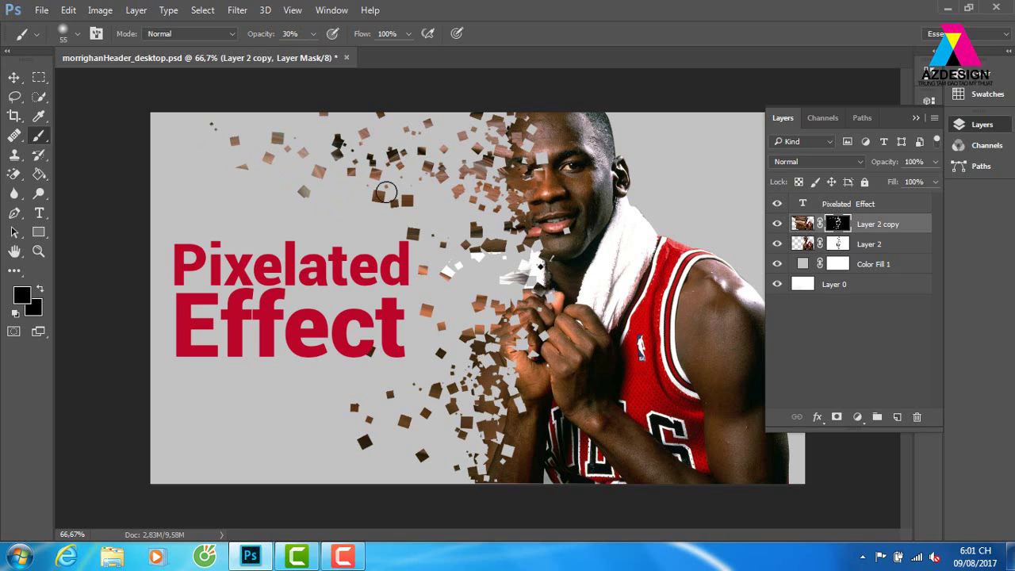
pyautogui.moveTo(428, 198); pyautogui.dragTo(490, 227)
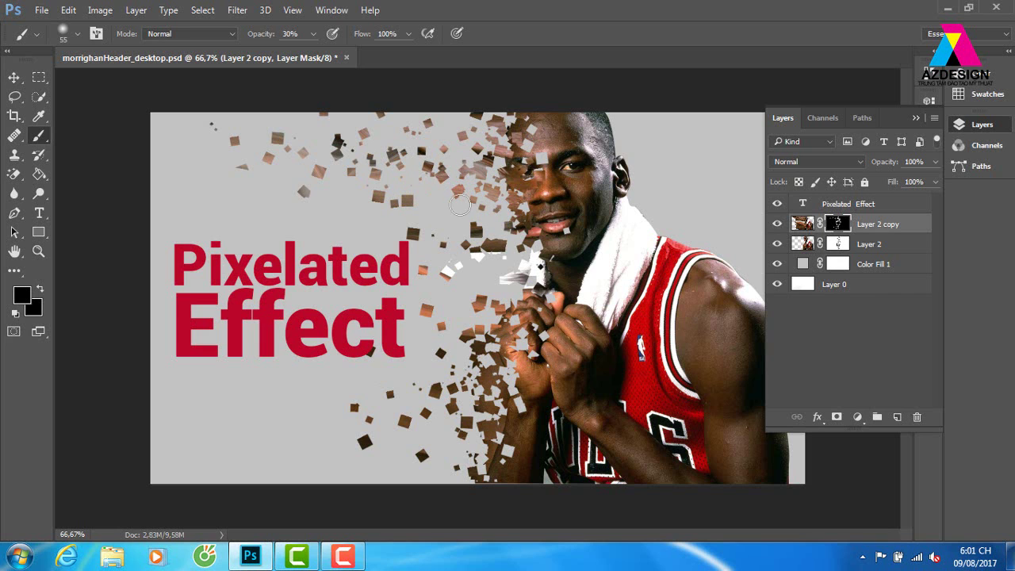
pyautogui.click(18, 291)
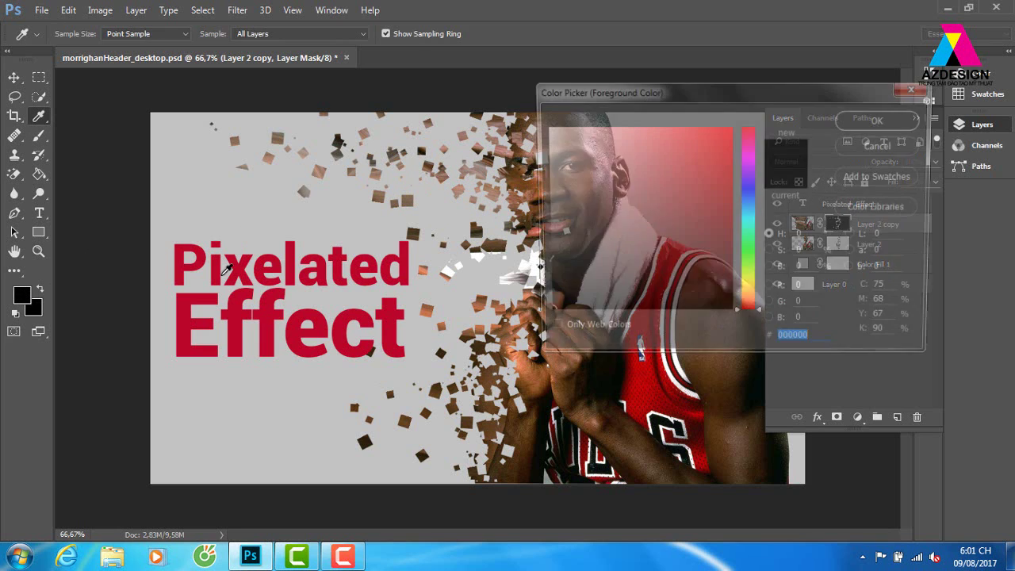
pyautogui.write('ffffff')
pyautogui.click(881, 120)
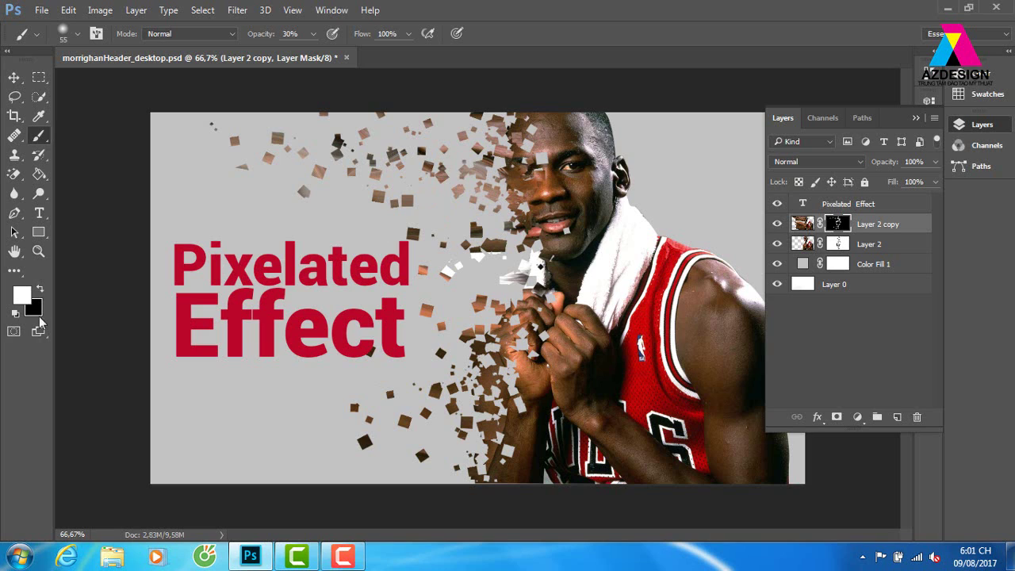
pyautogui.press('x')
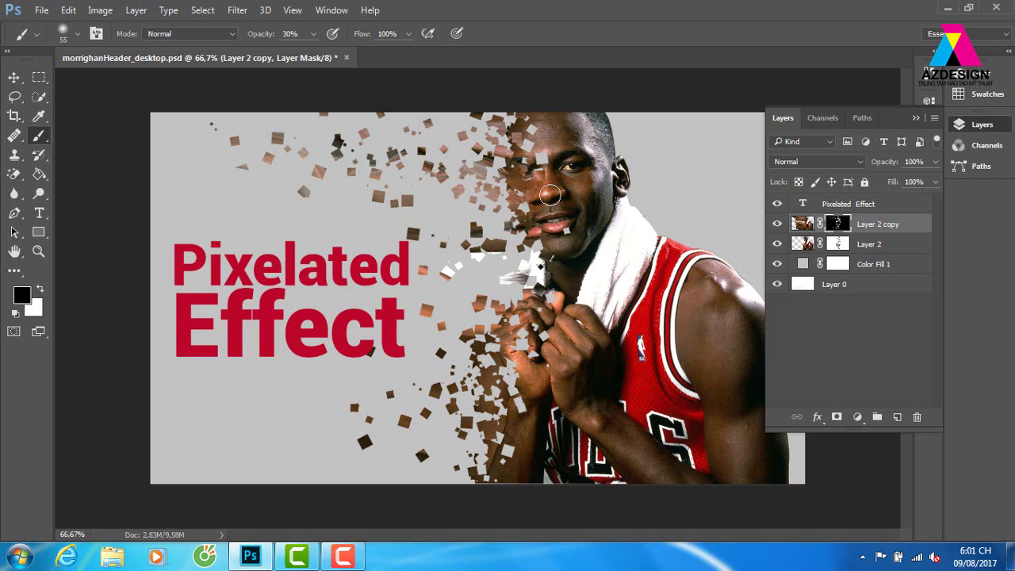
pyautogui.click(313, 34)
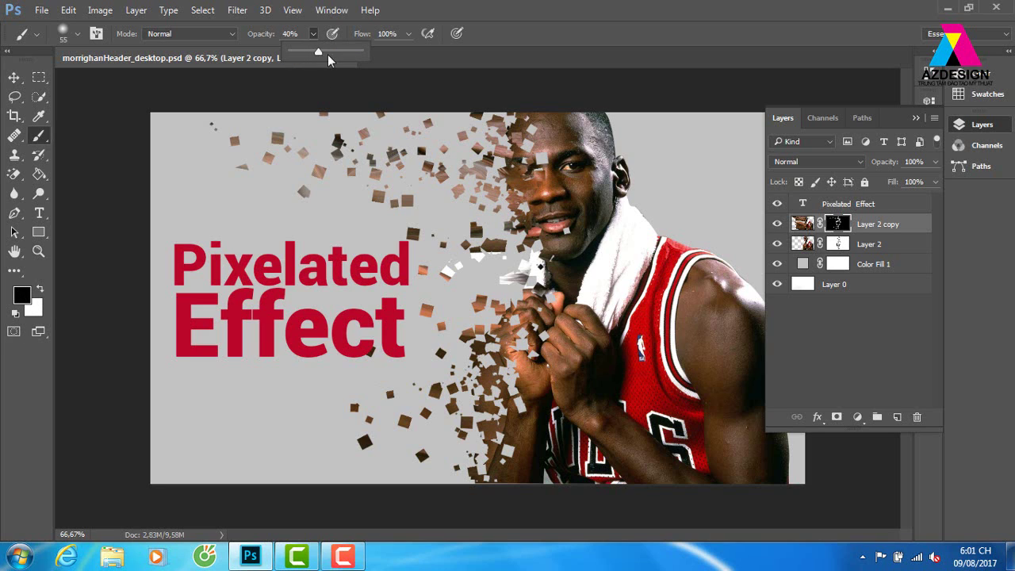
pyautogui.moveTo(520, 182); pyautogui.dragTo(546, 213)
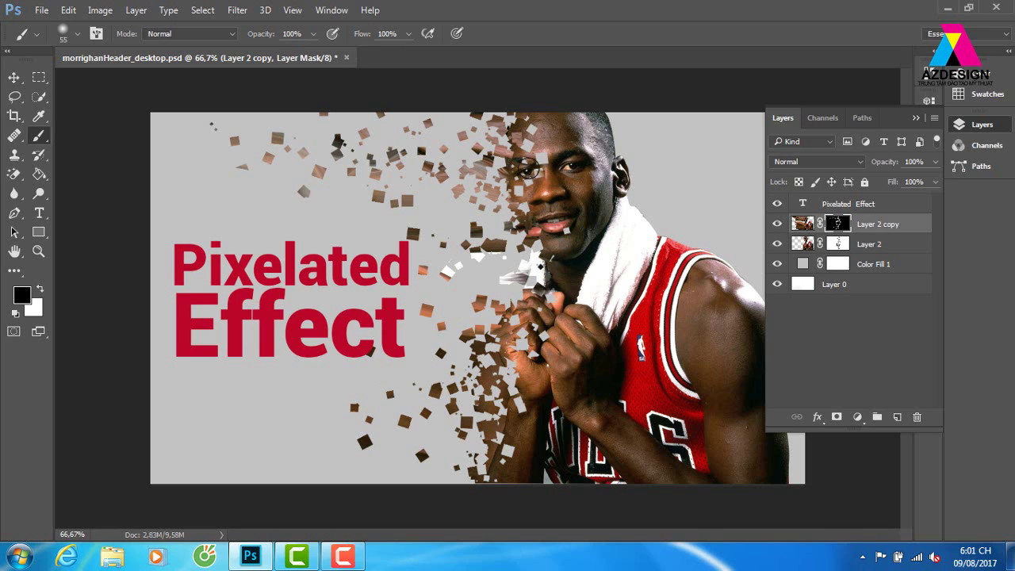
# Set brush opacity to 73% and fade squares at the top-left and in the lower cloud.
pyautogui.click(520, 277)
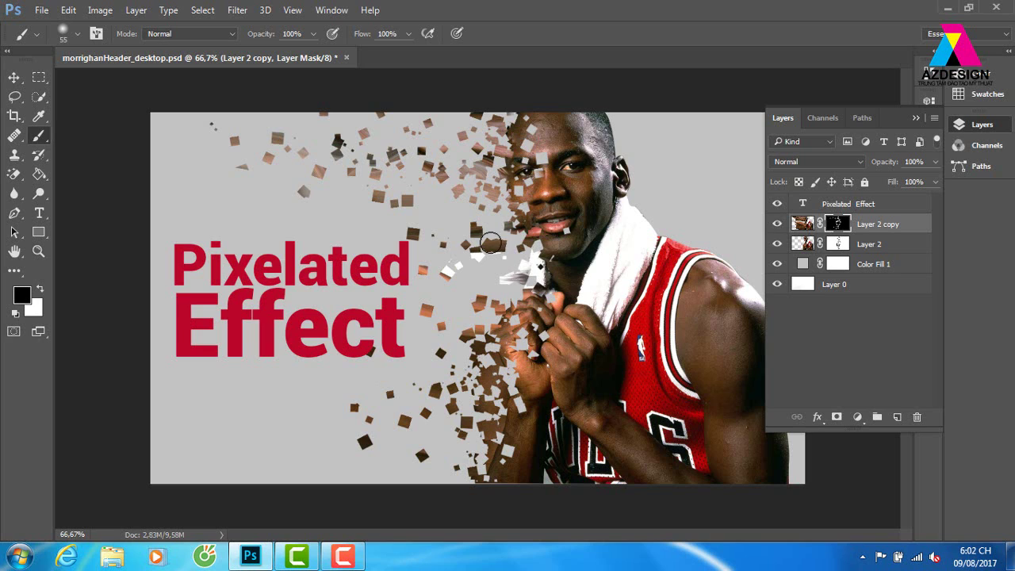
pyautogui.click(313, 34)
pyautogui.click(234, 141)
pyautogui.click(274, 149)
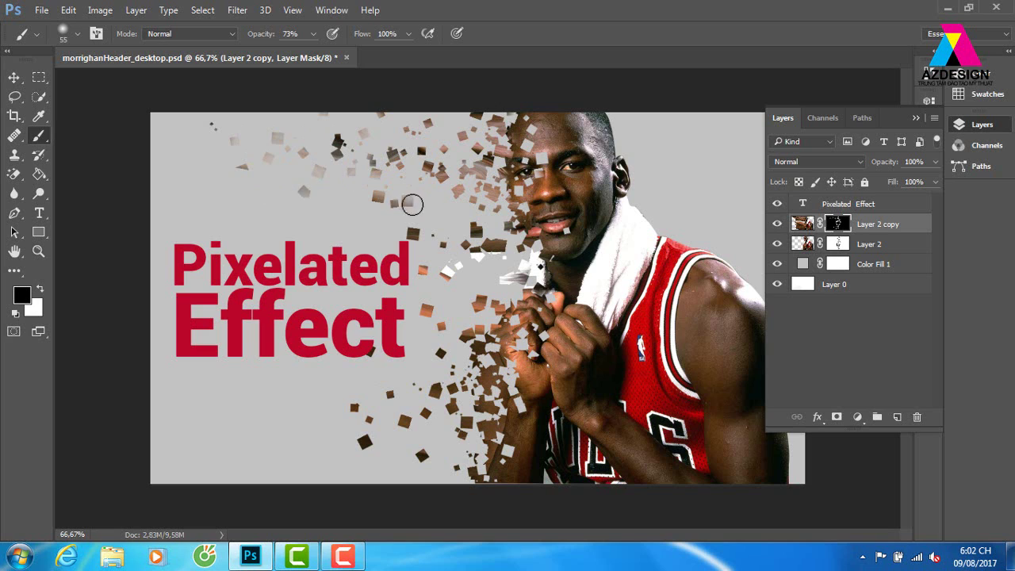
pyautogui.click(361, 441)
pyautogui.click(408, 414)
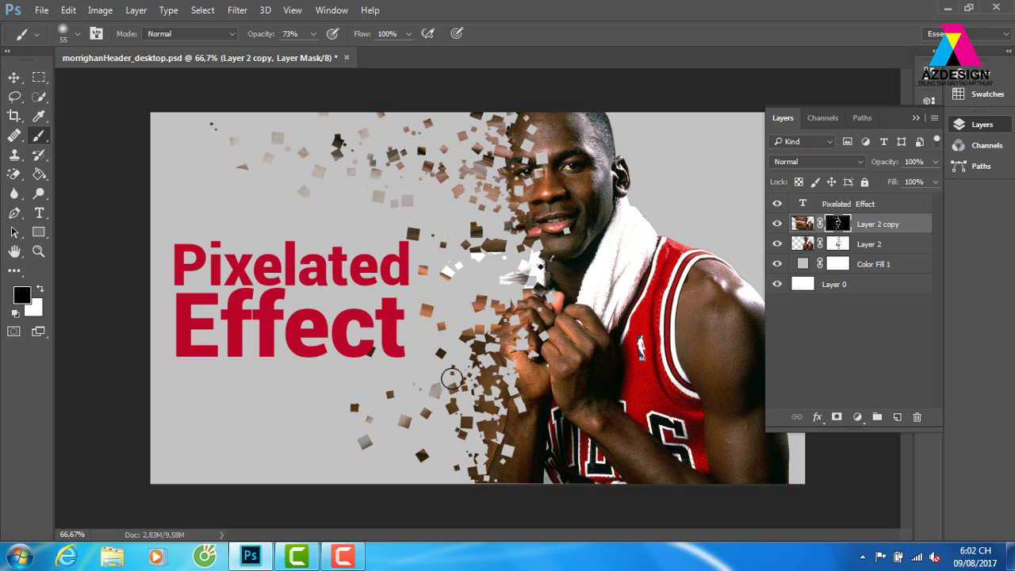
pyautogui.click(456, 383)
pyautogui.click(463, 435)
pyautogui.click(488, 436)
# Fade more squares left of the hands, near the face and neck, and around the wrist.
pyautogui.click(464, 337)
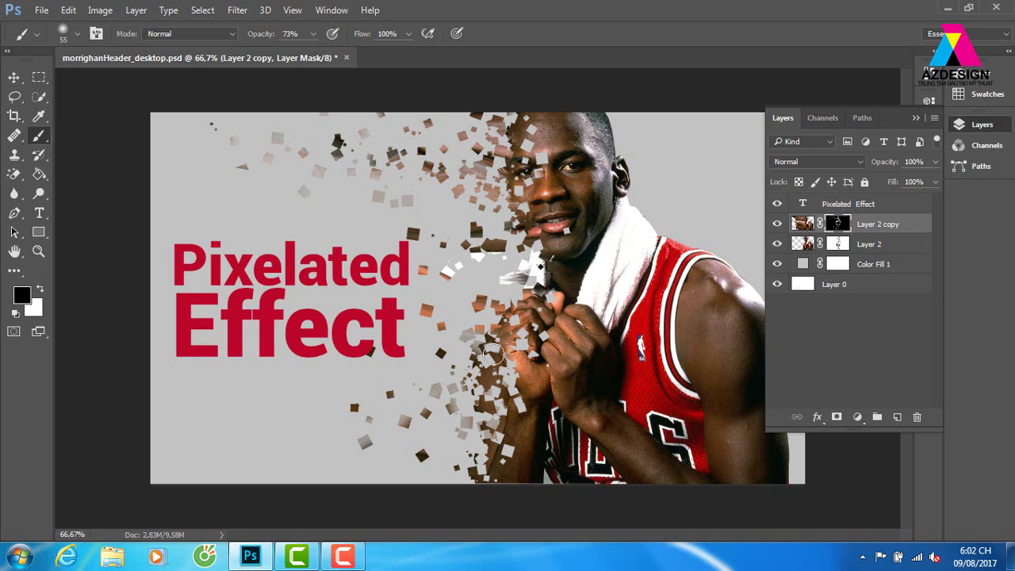
pyautogui.click(478, 310)
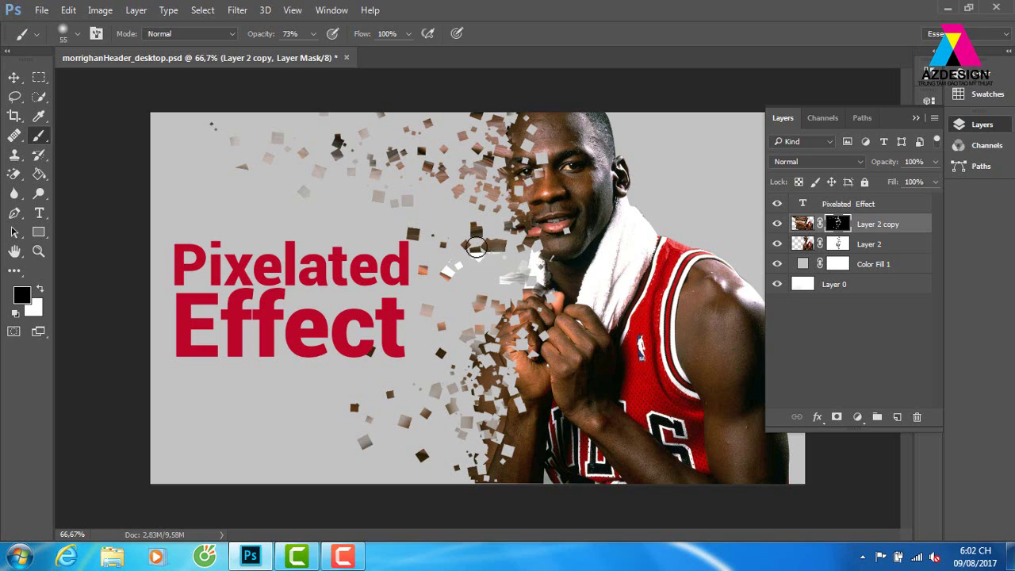
pyautogui.click(480, 244)
pyautogui.click(517, 234)
pyautogui.click(486, 234)
pyautogui.click(488, 365)
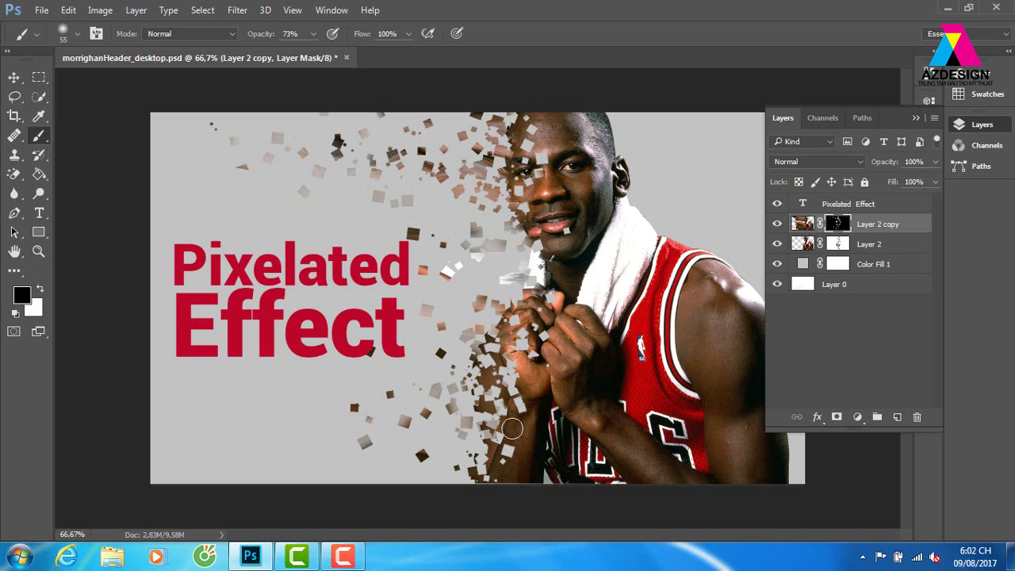
pyautogui.click(513, 428)
pyautogui.hotkey('ctrl', '-')
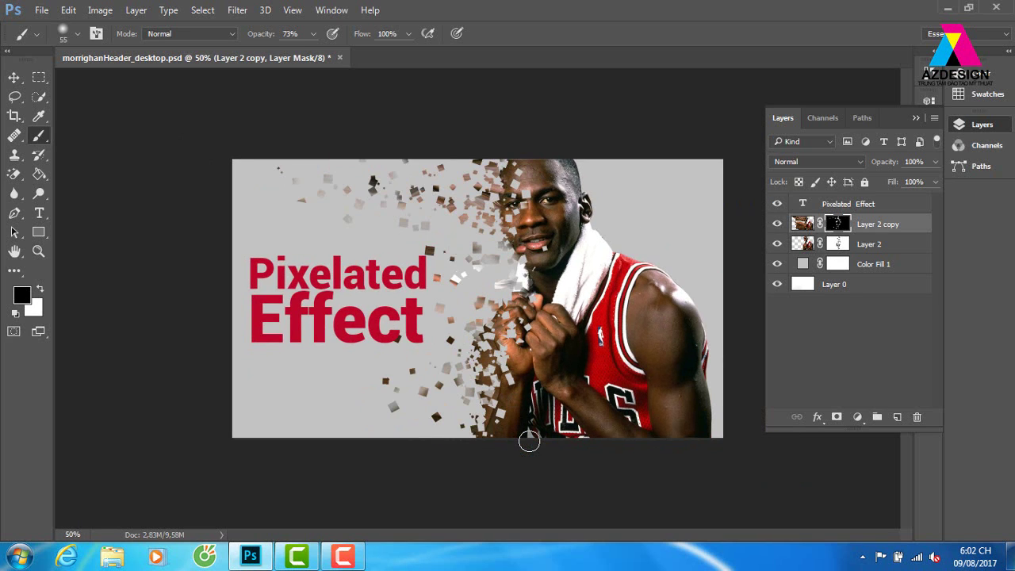
pyautogui.hotkey('ctrl', '+')
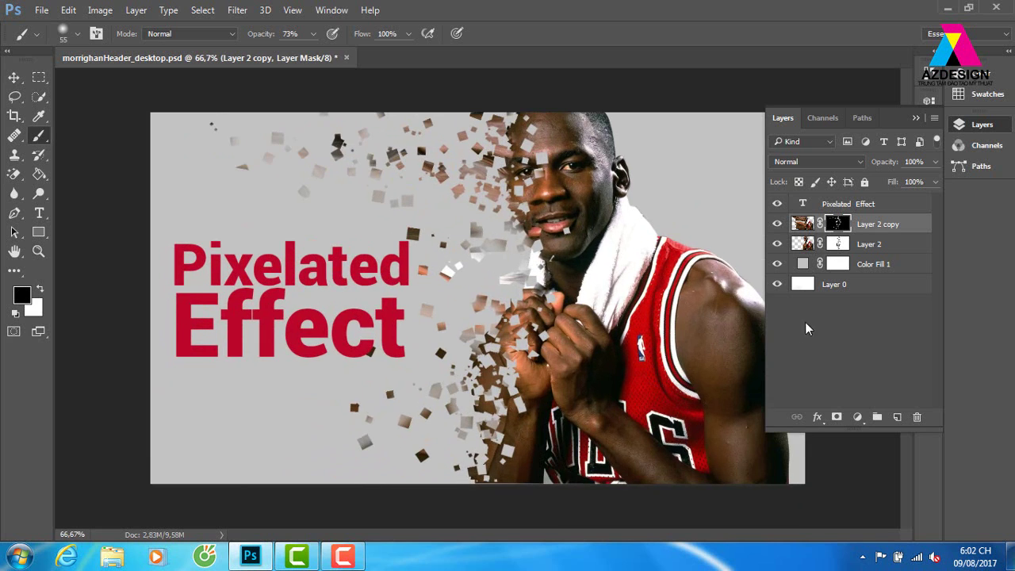
# Paint white on Layer 2's mask over the fists to clear the stray white fragments.
pyautogui.click(836, 244)
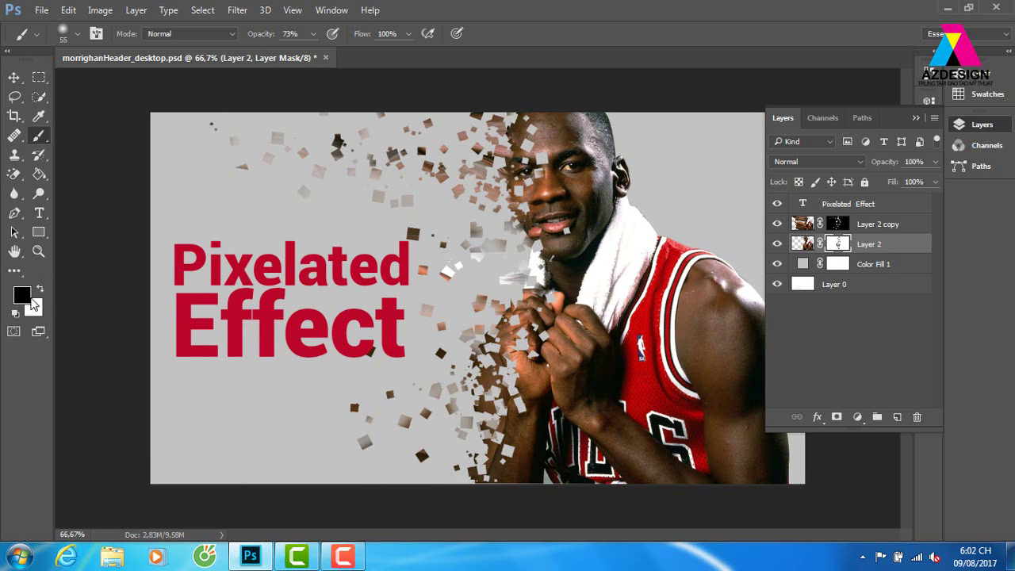
pyautogui.click(22, 295)
pyautogui.moveTo(549, 131); pyautogui.dragTo(544, 125)
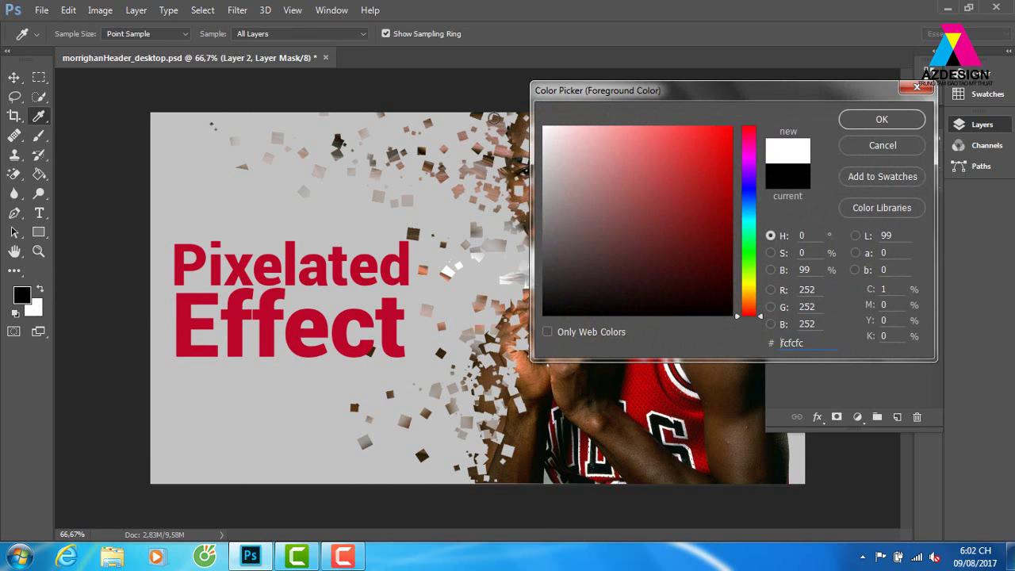
pyautogui.click(876, 115)
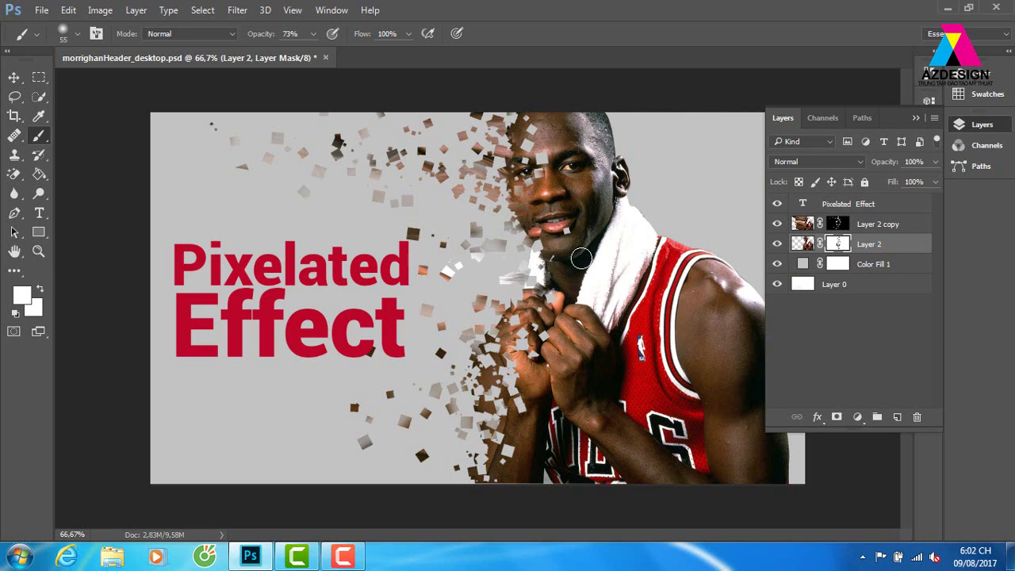
pyautogui.moveTo(523, 338)
pyautogui.mouseDown()
pyautogui.moveTo(547, 362)
pyautogui.moveTo(539, 371)
pyautogui.mouseUp()
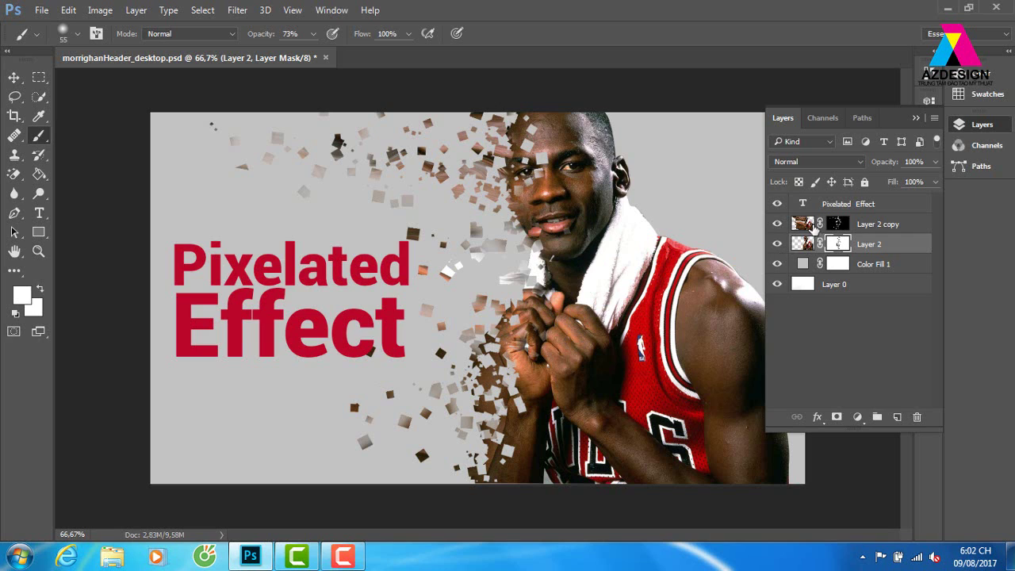
# Return to Layer 2 copy's mask with black as the painting colour, undo once, and preview at 66.7%.
pyautogui.click(796, 225)
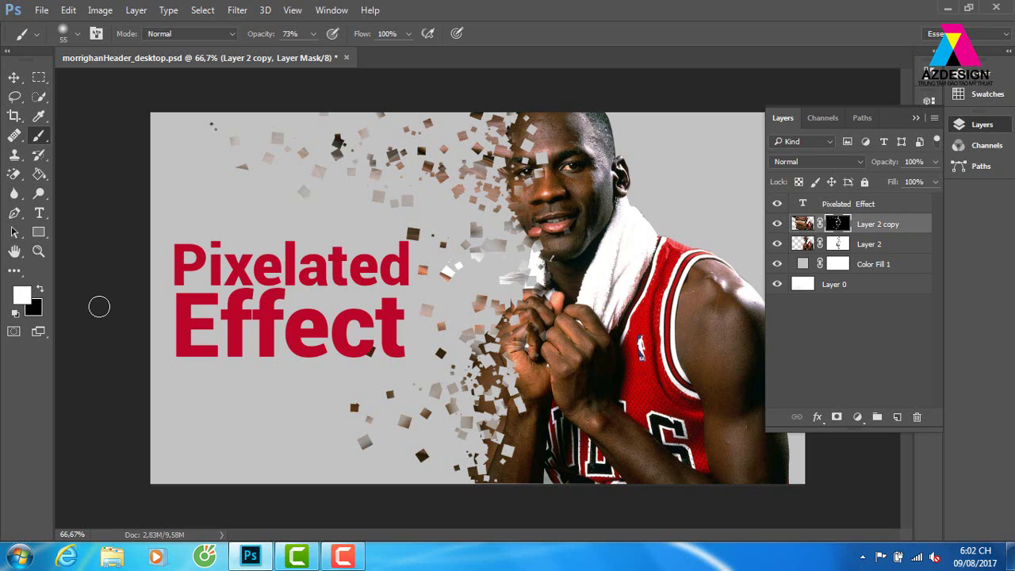
pyautogui.press('x')
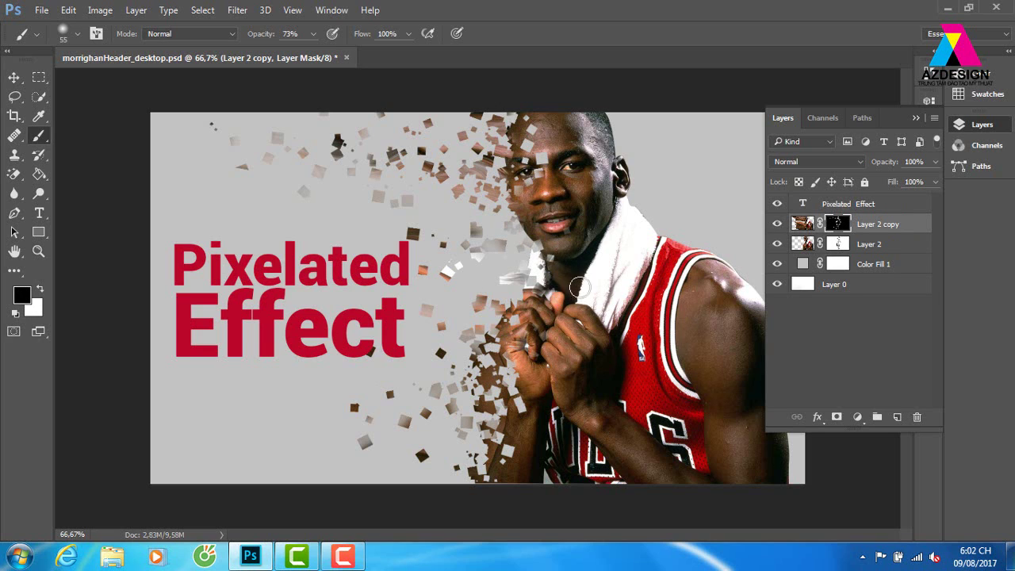
pyautogui.hotkey('ctrl', 'z')
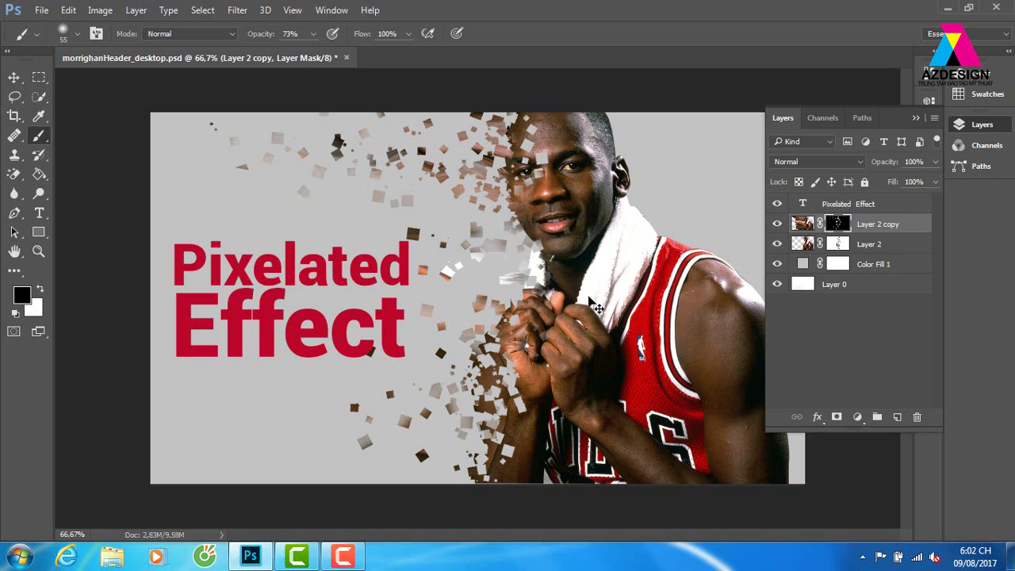
pyautogui.hotkey('ctrl', '-')
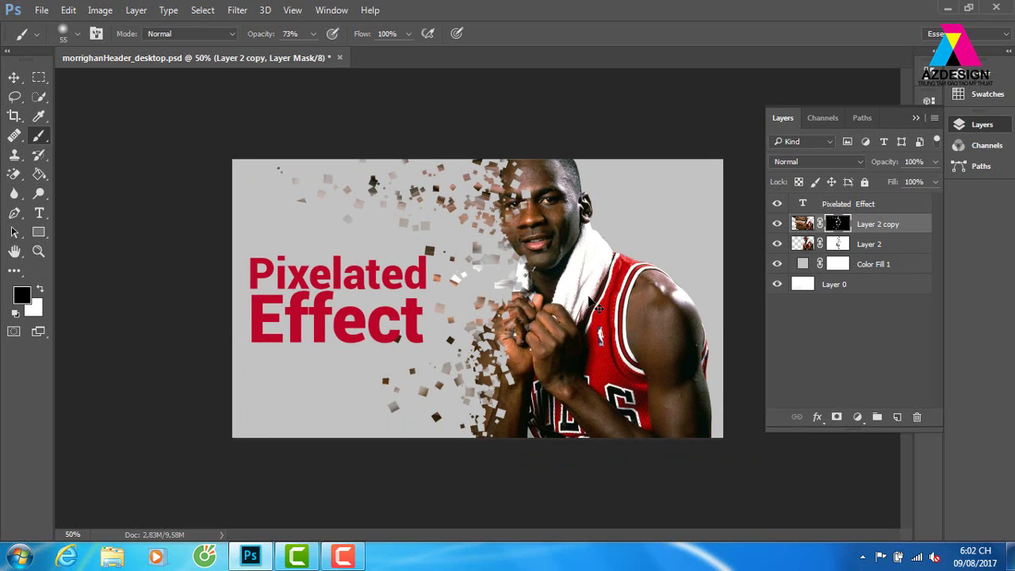
pyautogui.hotkey('ctrl', '+')
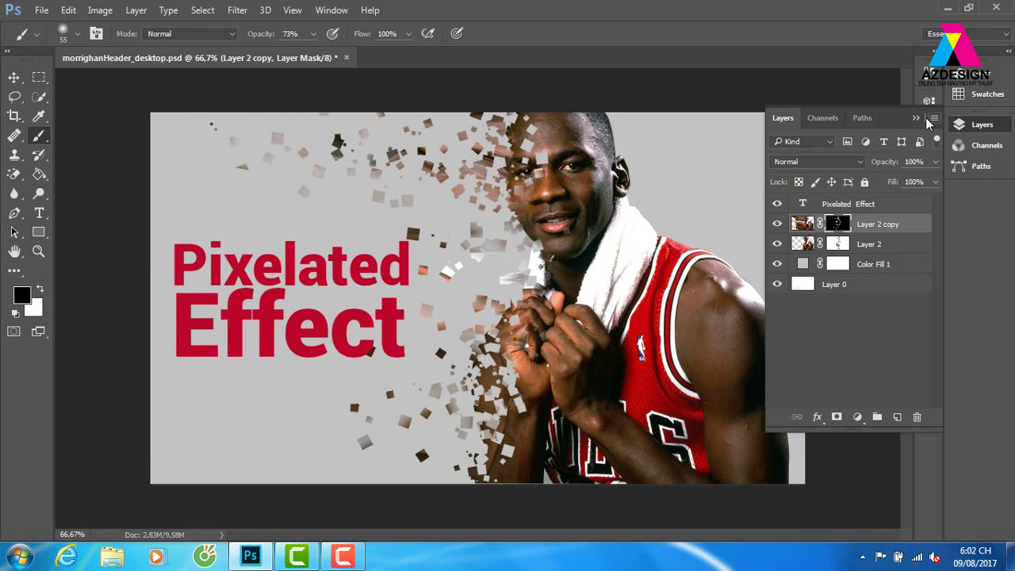